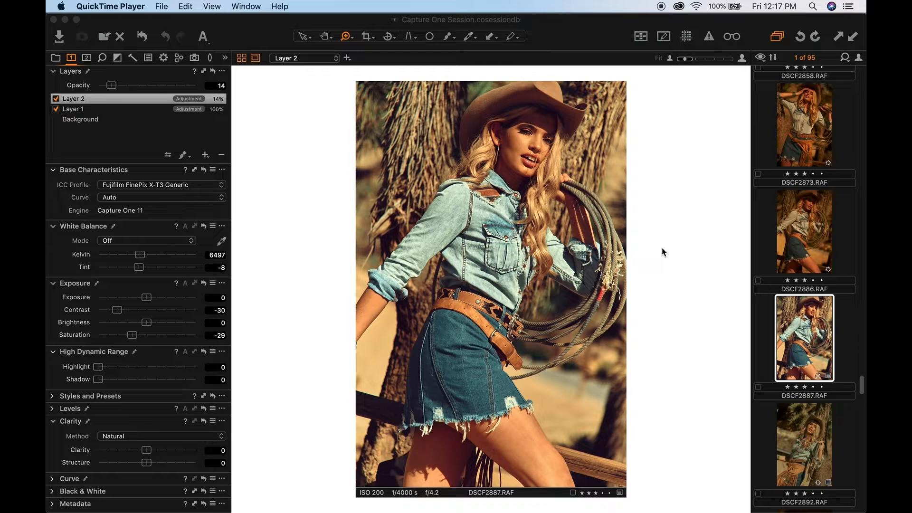
Create a new, unadjusted variant of DSCF2887.RAF
left_click(106, 63)
left_click(105, 62)
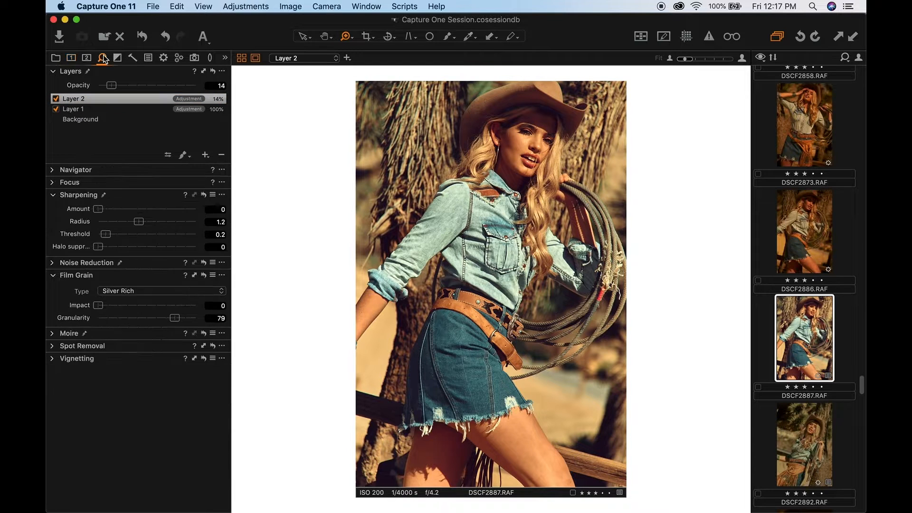
key("F2")
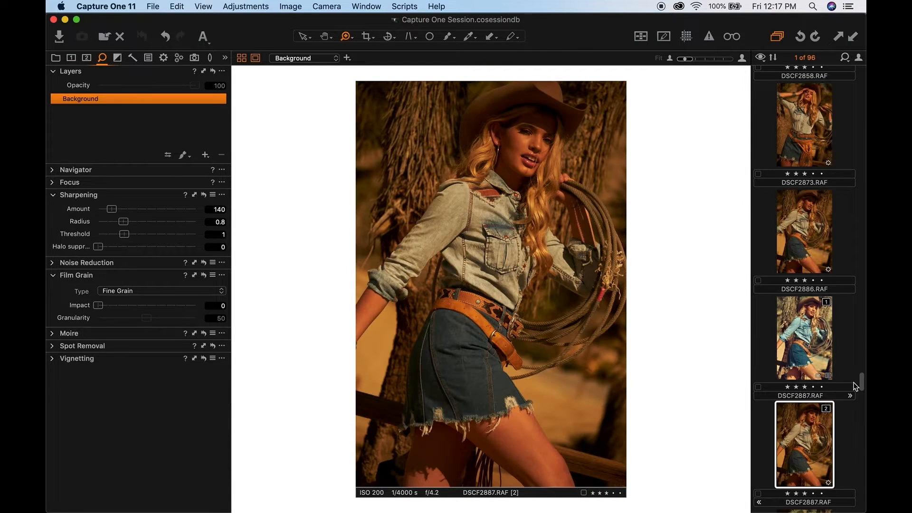
Apply automatic white balance and automatic exposure to the Background of the new DSCF2887.RAF variant
left_click(72, 58)
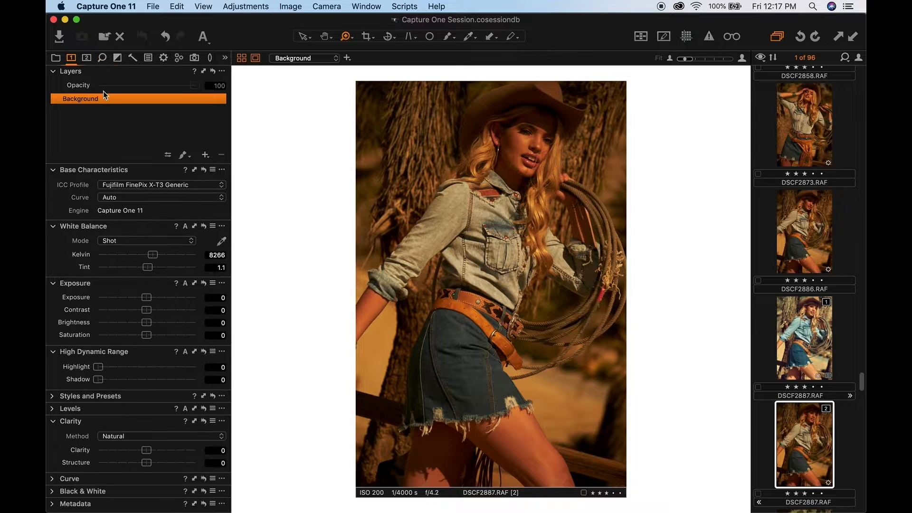
left_click(186, 227)
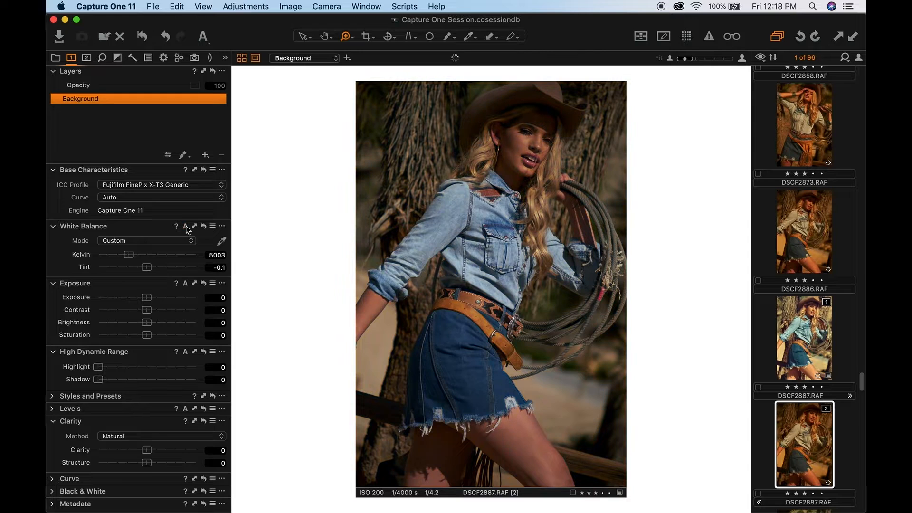
left_click(185, 284)
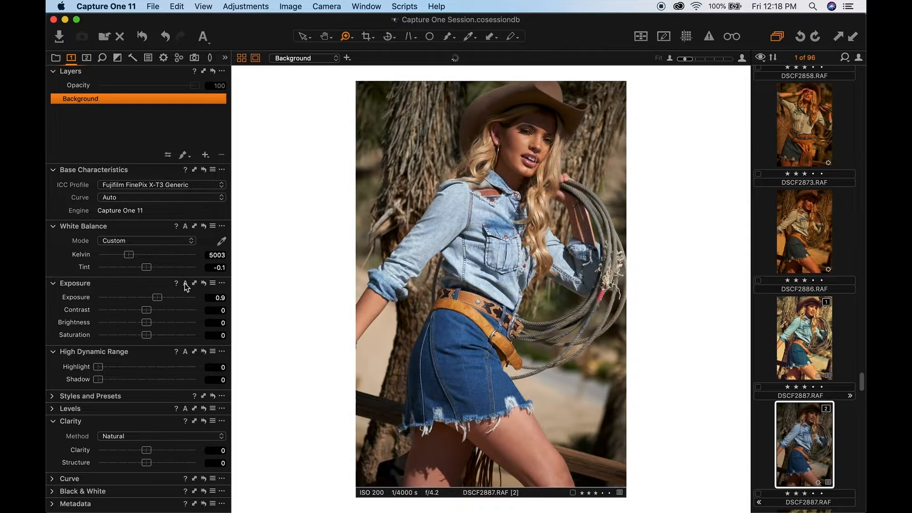
Return to the first, color-graded variant of DSCF2887.RAF and turn on its Layer 1 and Layer 2 adjustments
left_click(810, 348)
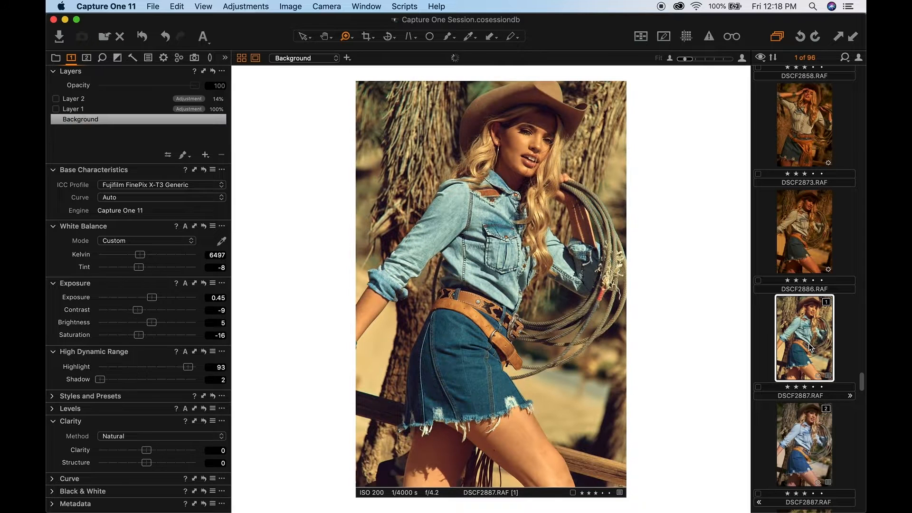
left_click(56, 111)
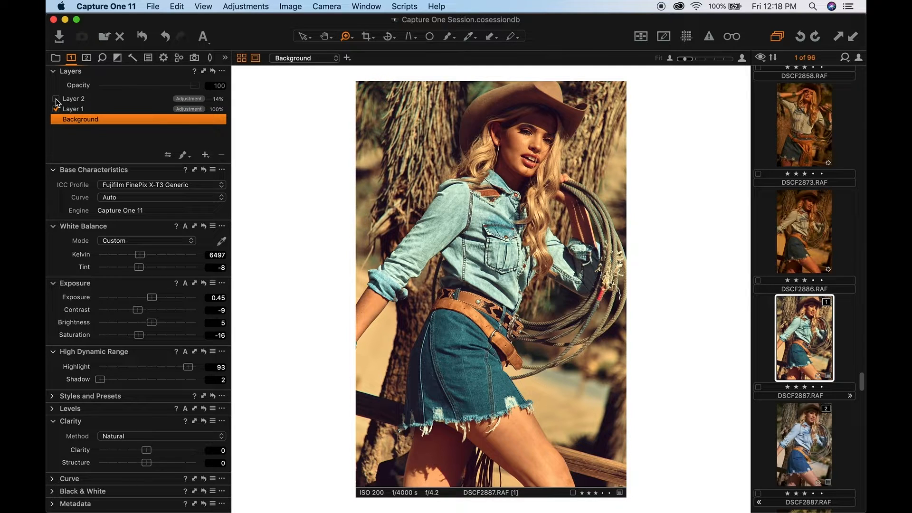
left_click(85, 100)
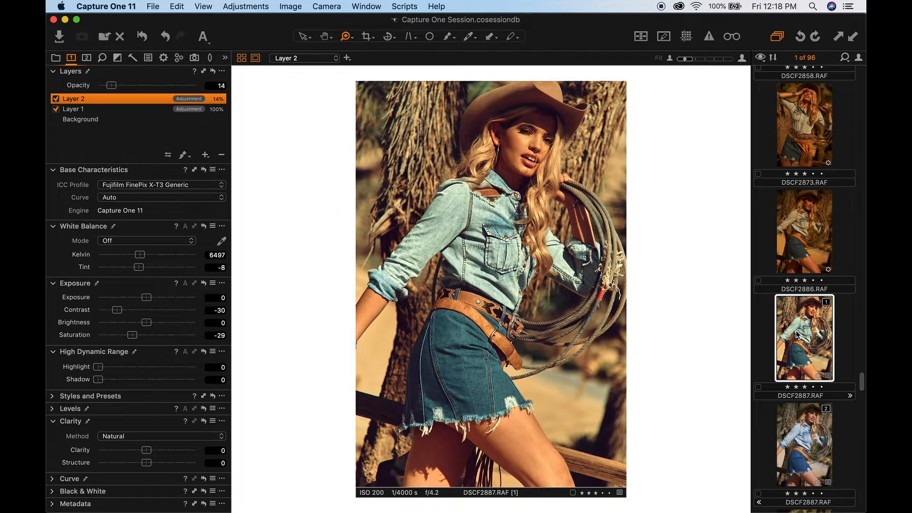
Send the graded variant to Adobe Photoshop CC 2019 as an 8-bit PSD in Adobe RGB (1998) at 300 px/in and 100% scale
right_click(797, 330)
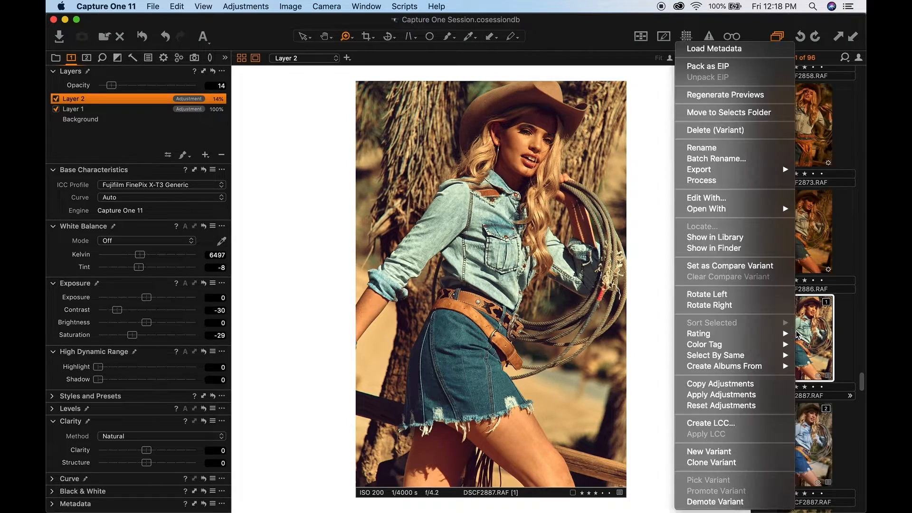
mouse_move(760, 174)
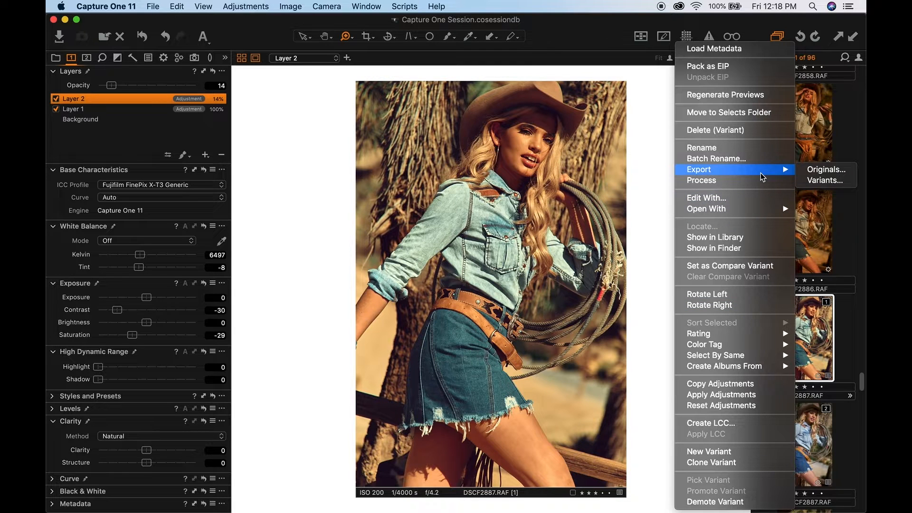
left_click(754, 198)
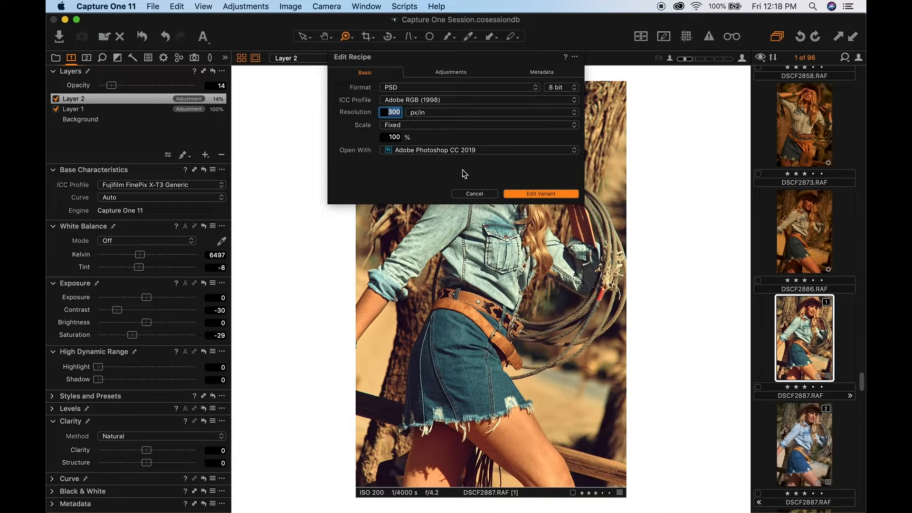
left_click(548, 194)
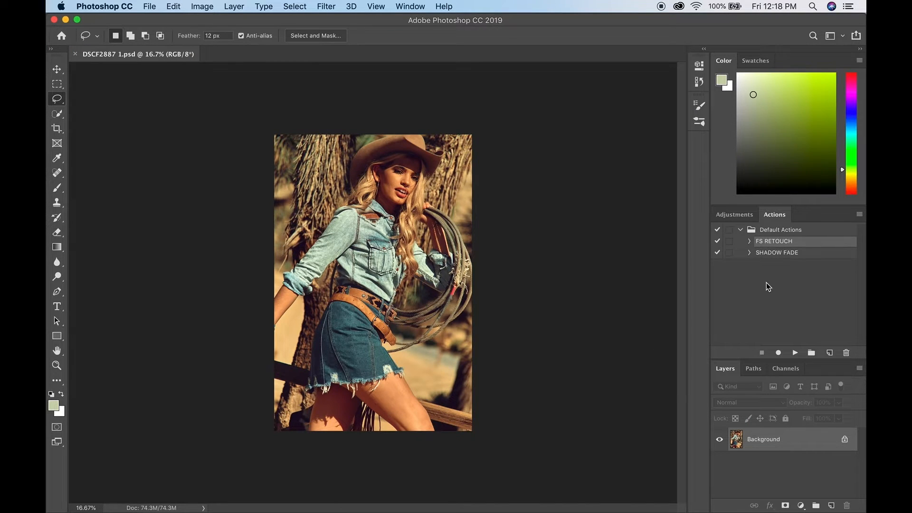
Run the FS RETOUCH action on the photo, and make the resulting BW group visible and expanded
left_click(793, 353)
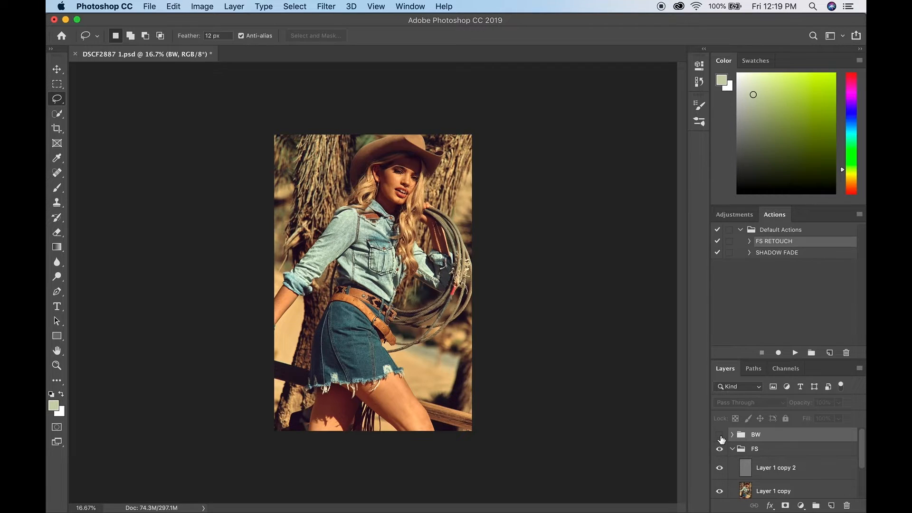
left_click(719, 435)
left_click(733, 434)
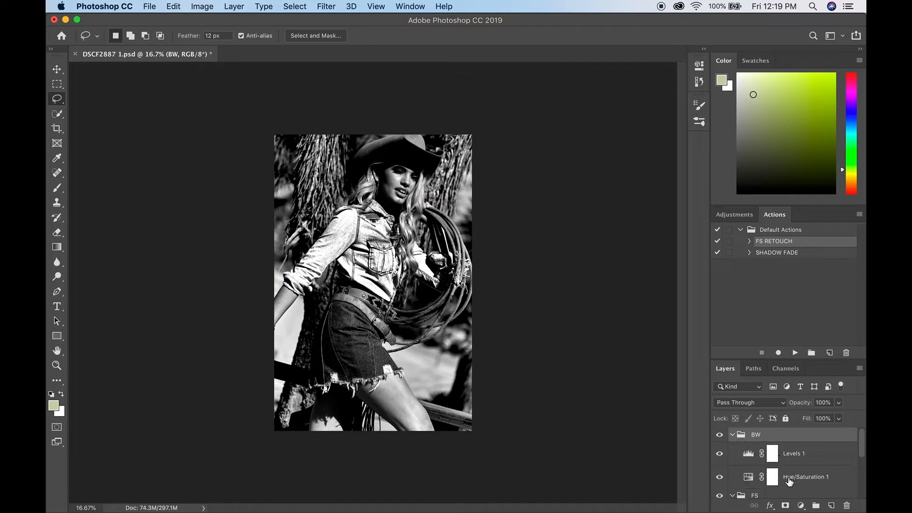
Open the Levels 1 settings in the BW group and examine the black-and-white contrast on the legs and face up close
left_click(789, 456)
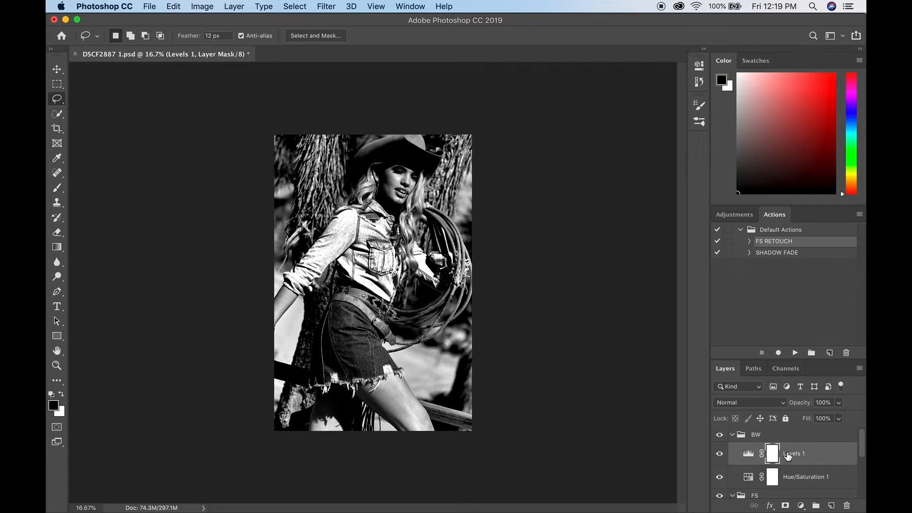
double_click(750, 454)
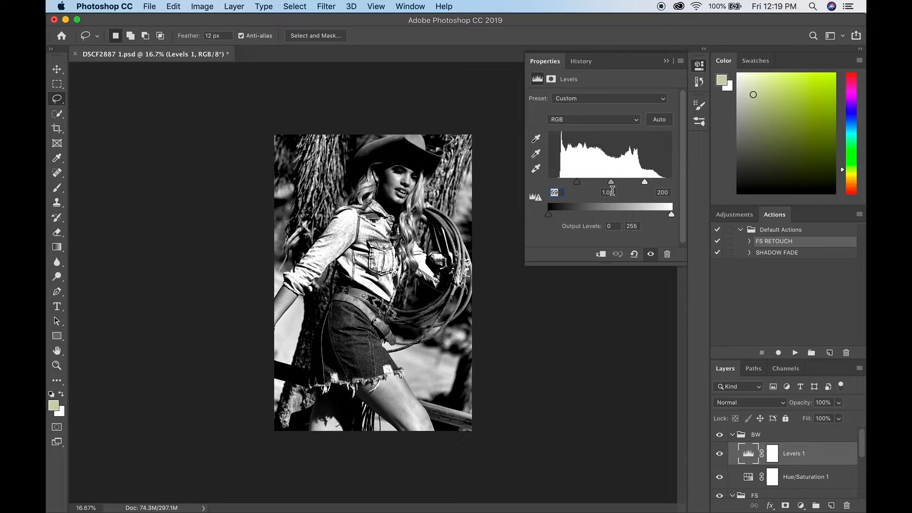
key("super+plus")
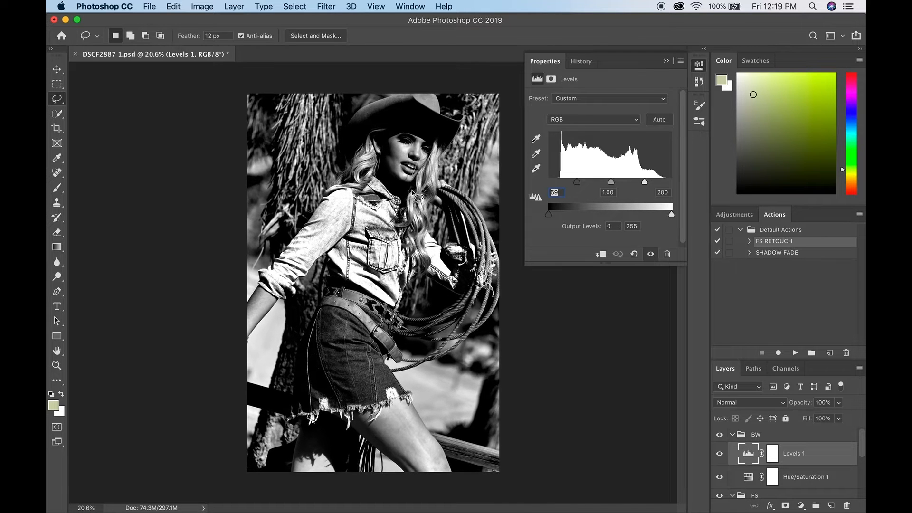
key("super+plus")
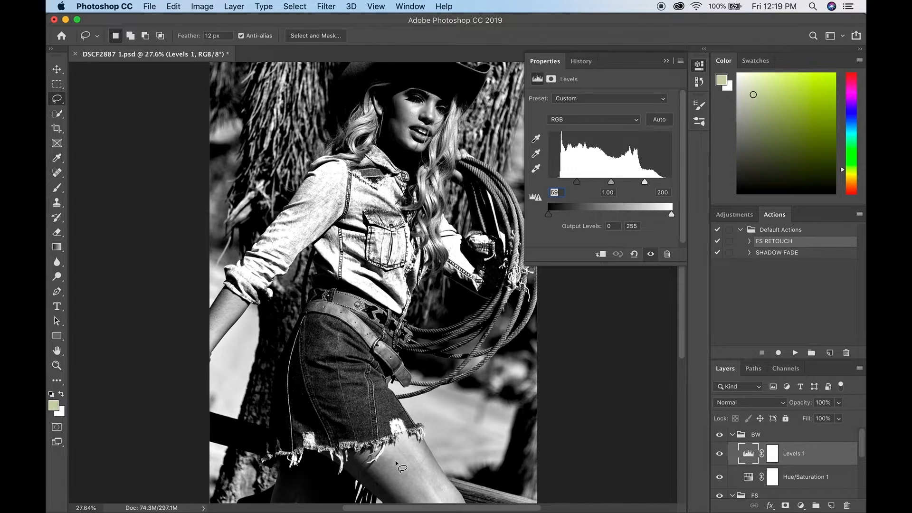
scroll(396, 461, "up", 1)
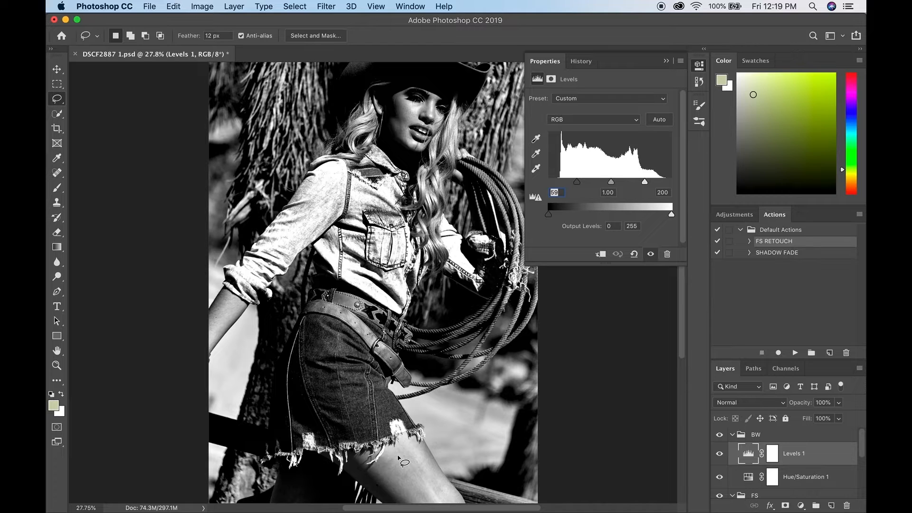
scroll(399, 459, "down", 4)
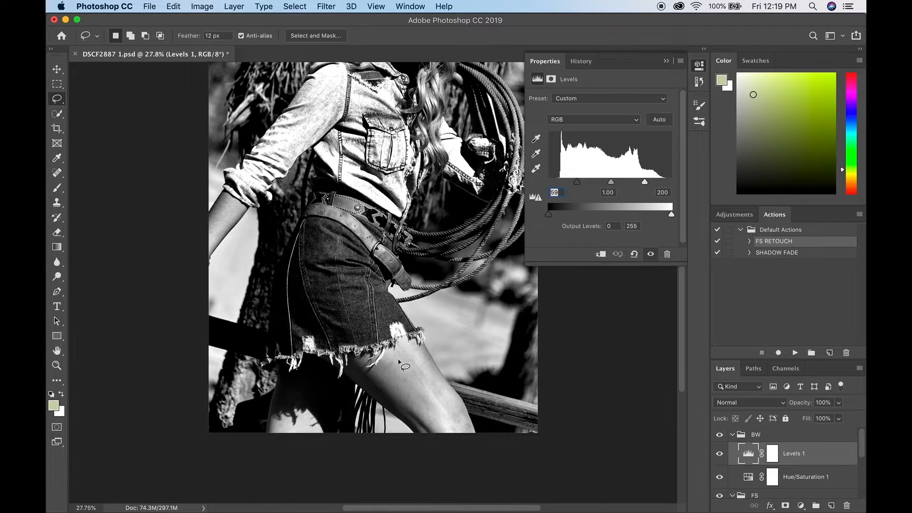
scroll(426, 307, "up", 20)
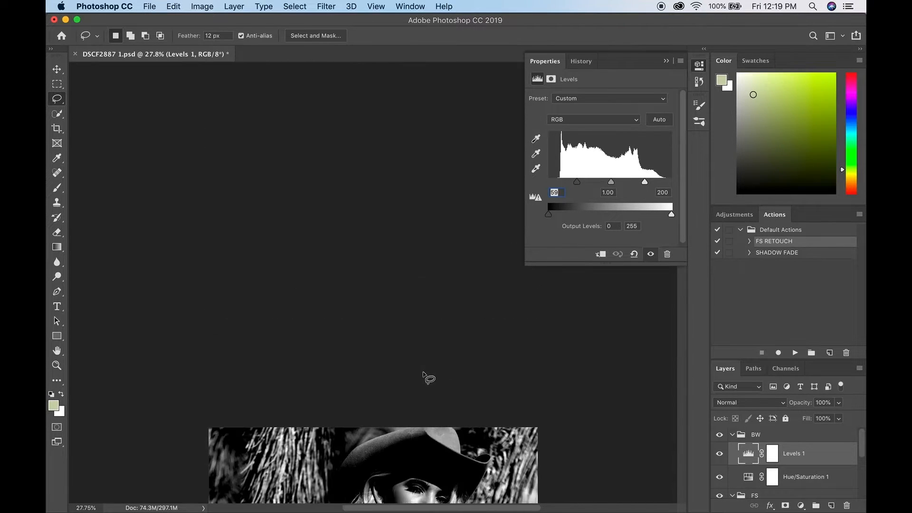
scroll(427, 380, "up", 3)
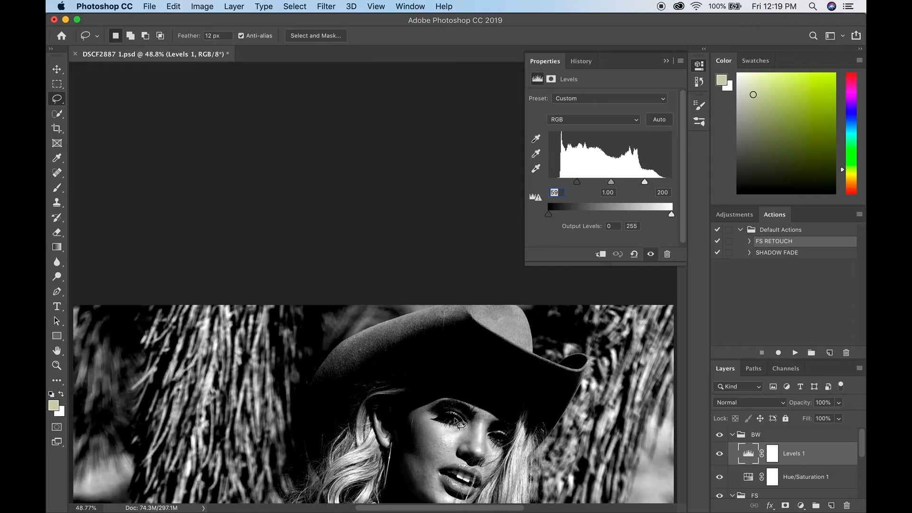
scroll(455, 421, "down", 5)
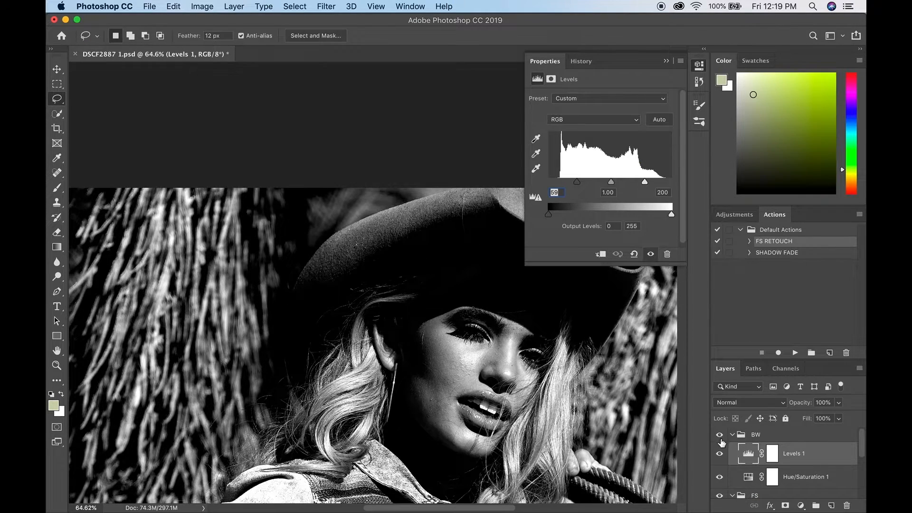
Compare the face in color and in high-contrast black and white by toggling the BW group, leaving it visible
left_click(720, 435)
left_click(720, 436)
left_click(722, 435)
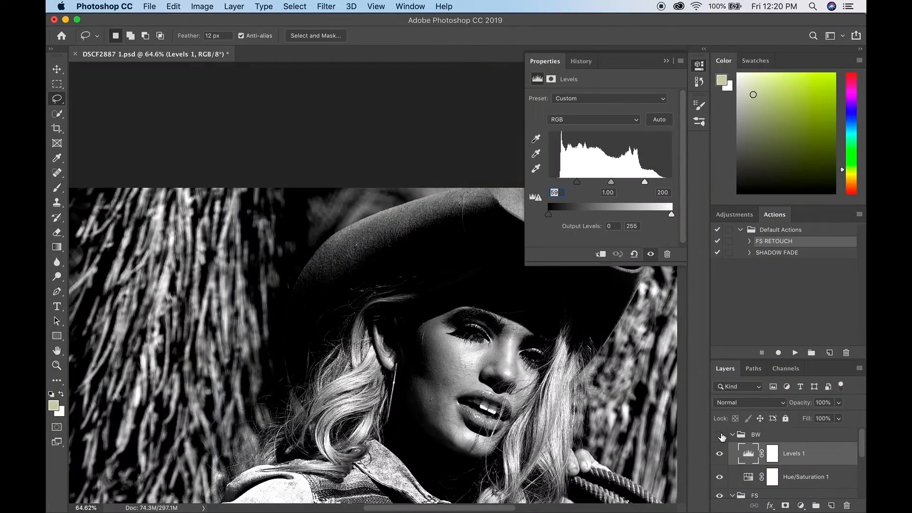
left_click(721, 435)
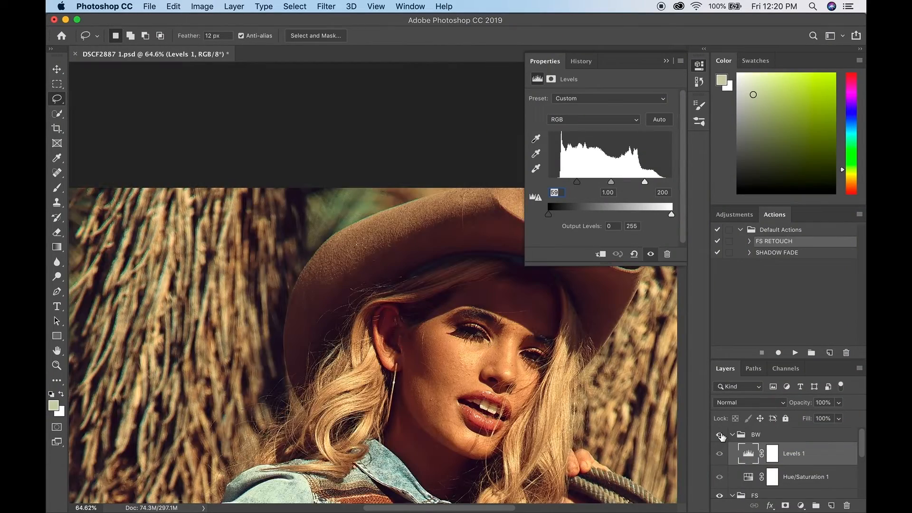
left_click(721, 436)
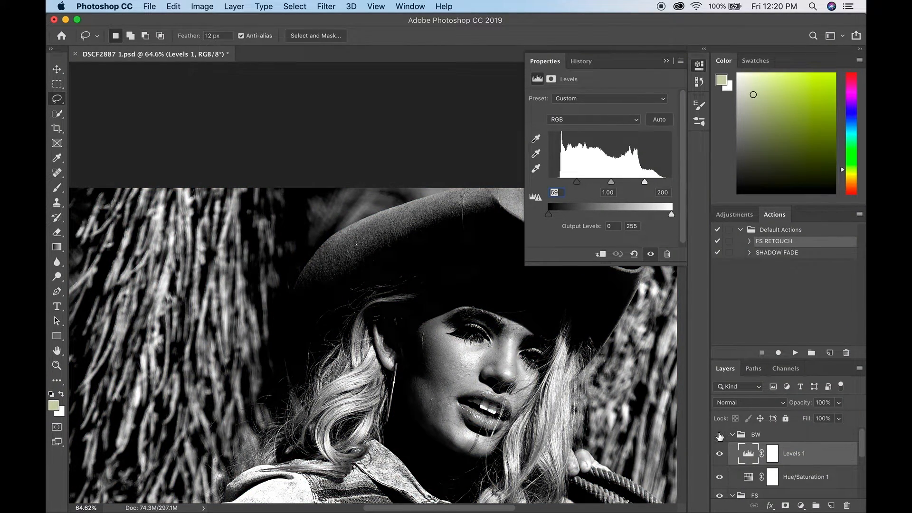
left_click(720, 435)
left_click(720, 435)
Add a Curves adjustment above Layer 1 copy, raise the RGB curve's midtones to brighten the image, and invert its mask to black
left_click(733, 434)
scroll(780, 456, "down", 1)
scroll(781, 470, "down", 1)
left_click(782, 468)
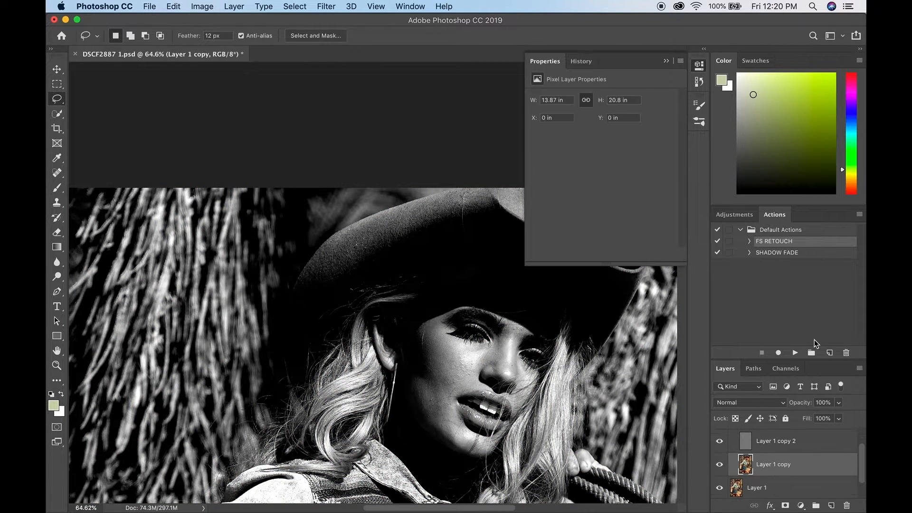
left_click(734, 214)
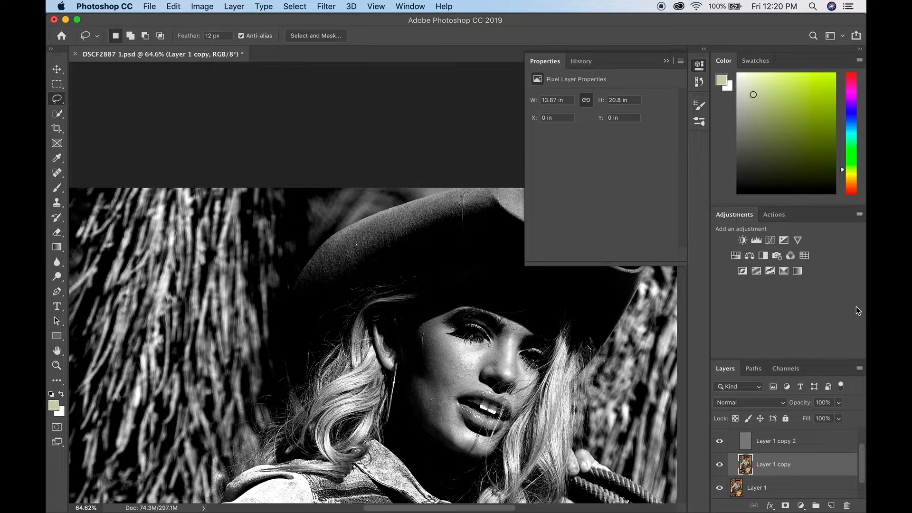
left_click(771, 241)
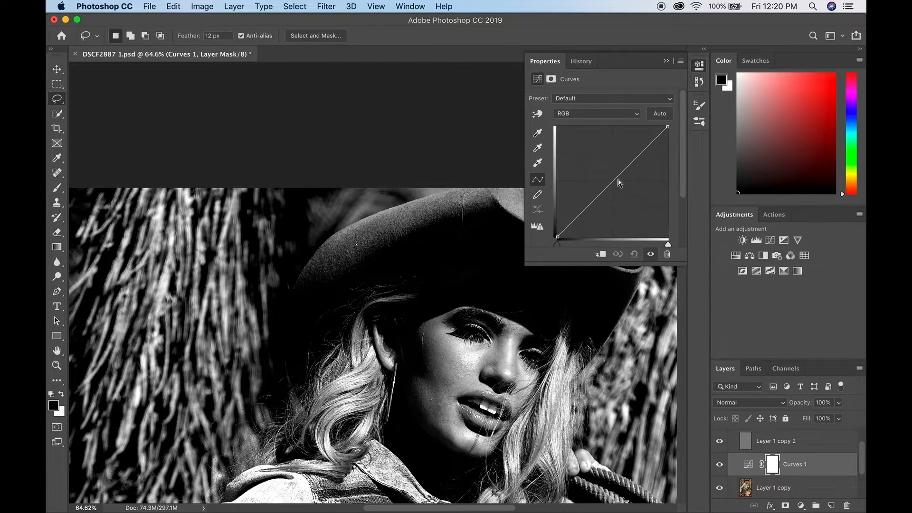
left_click_drag(610, 168, 604, 162)
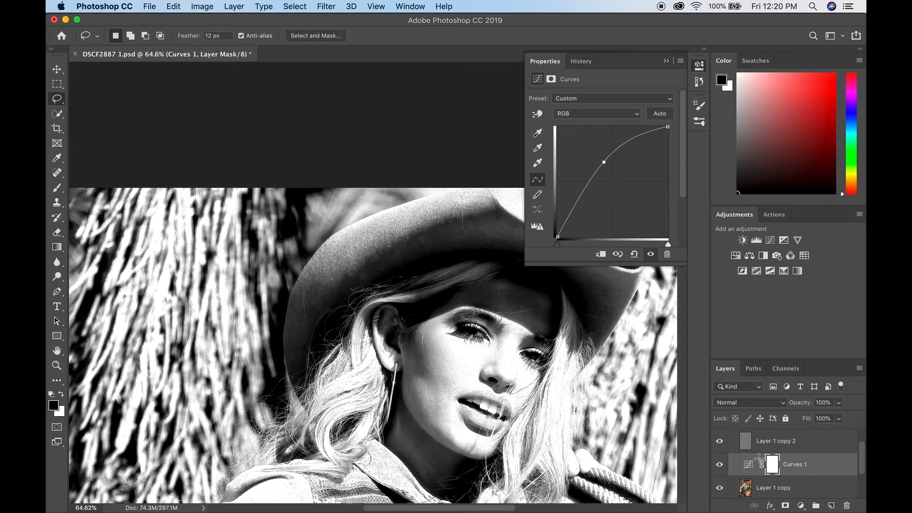
left_click(773, 467)
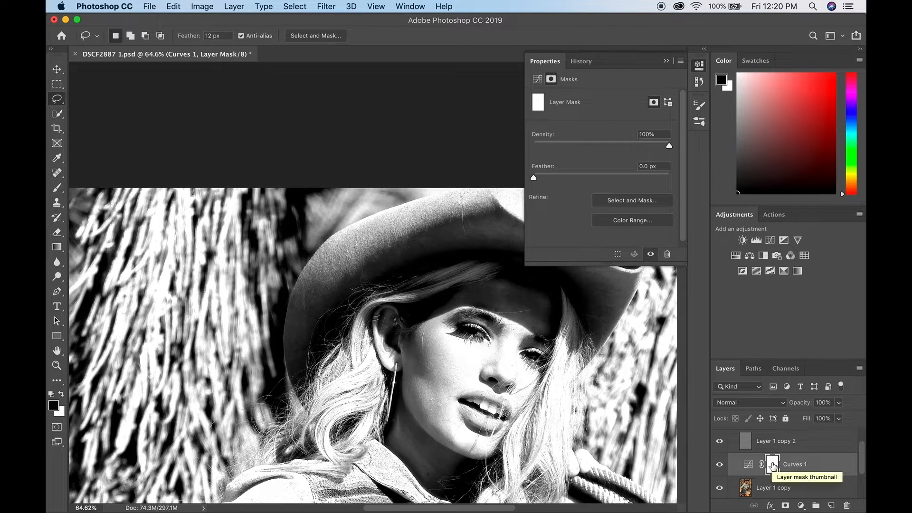
key("super+i")
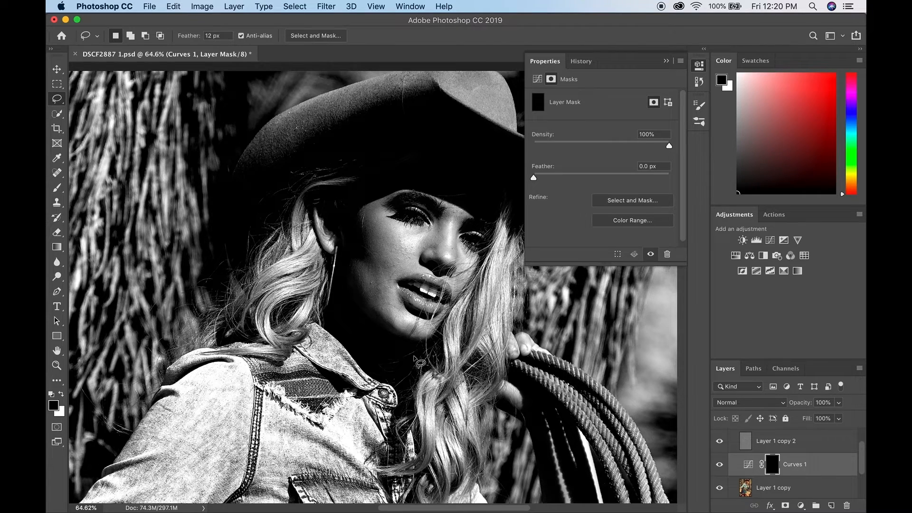
Select the soft Brush with 0% hardness for the Curves 1 mask and reduce its size to 50 px
key("b")
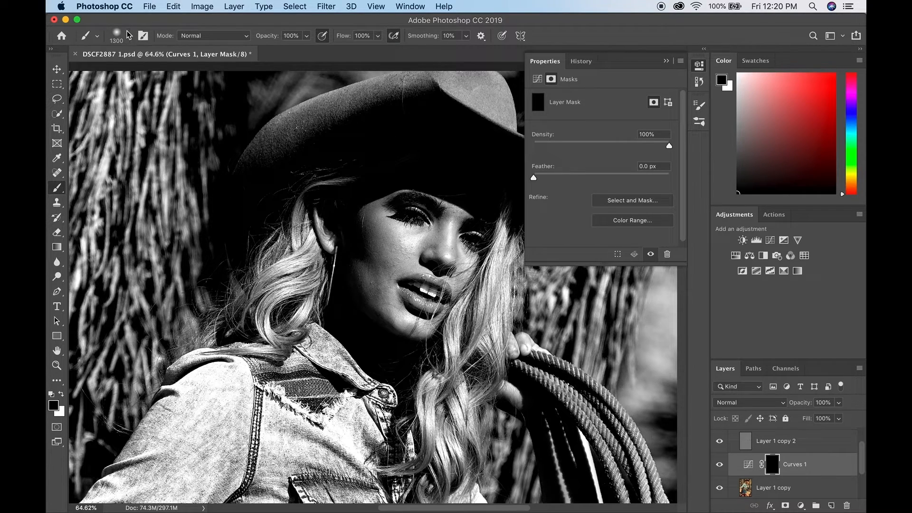
left_click(128, 36)
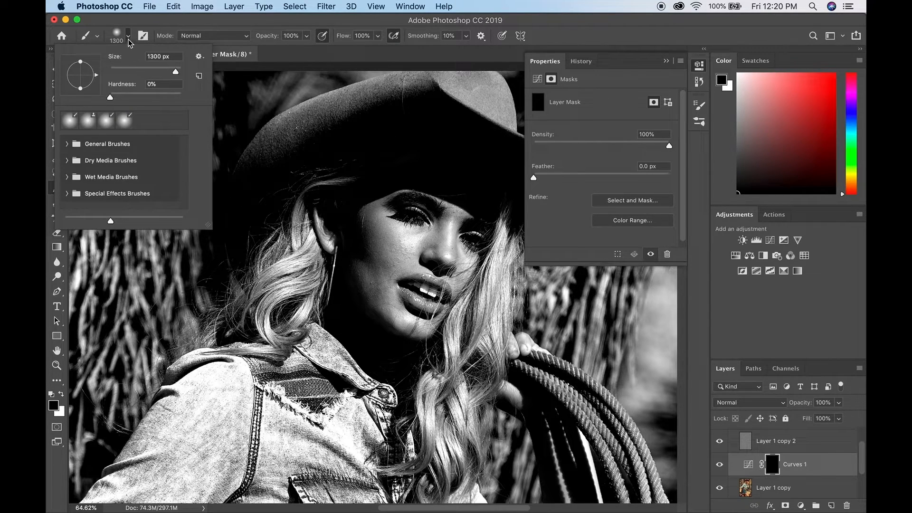
left_click(129, 40)
key("bracketleft")
key("bracketleft")
key("bracketleft")
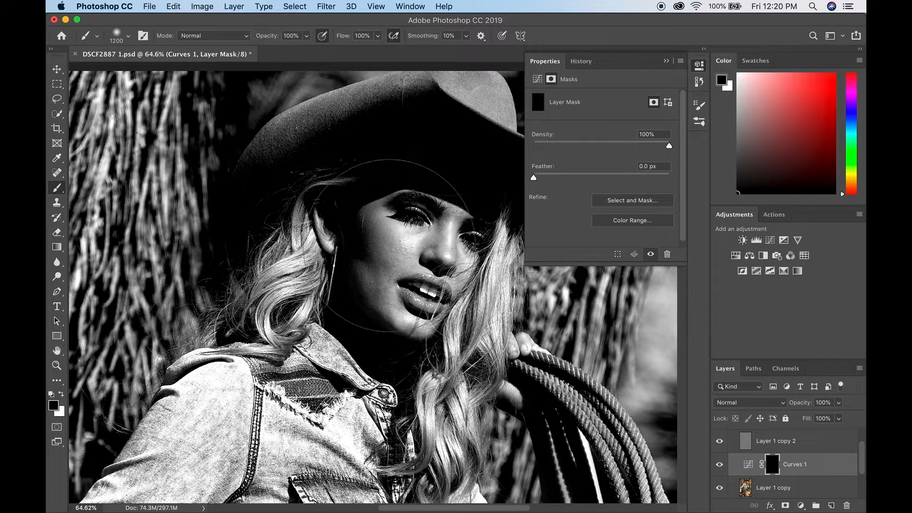
key("bracketleft")
key("bracketleft")
key("bracketleft")
key("bracketleft")
key("bracketleft")
key("bracketleft")
key("bracketleft")
key("bracketleft")
key("bracketleft")
key("bracketleft")
key("bracketleft")
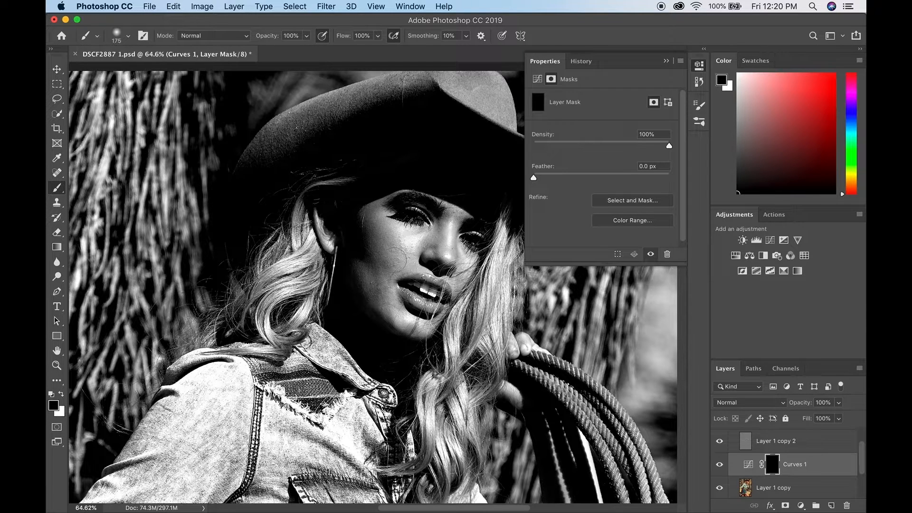
key("bracketleft")
key("bracketleft")
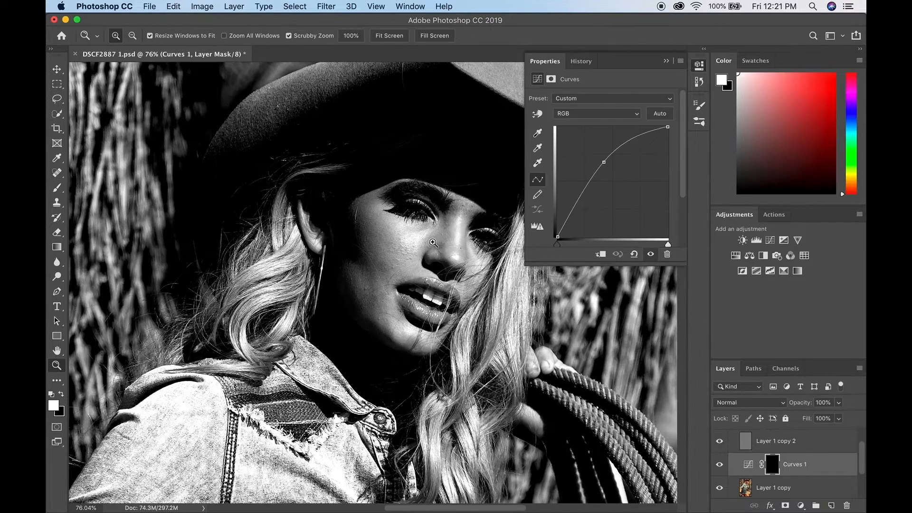
Paint with white on the Curves 1 mask to brighten the darker skin beneath the eye
left_click_drag(424, 245, 455, 257)
key("b")
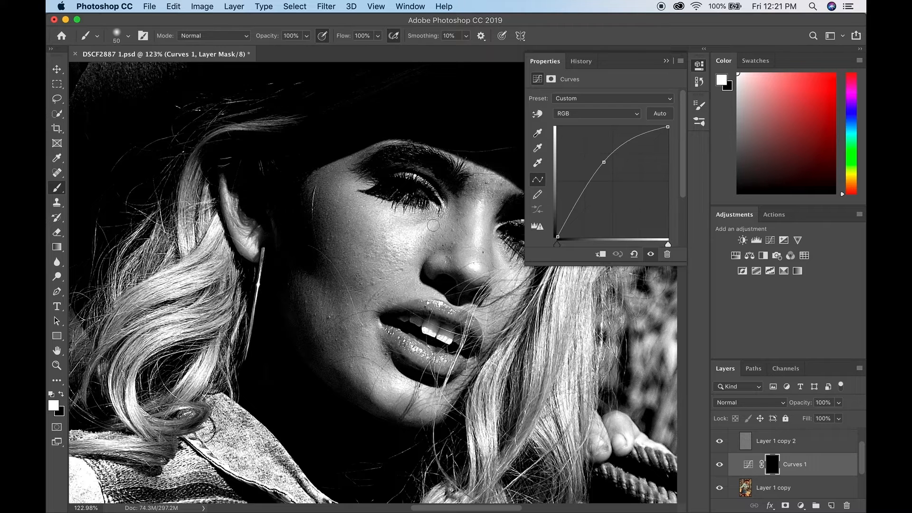
left_click_drag(427, 220, 425, 220)
left_click_drag(402, 221, 420, 219)
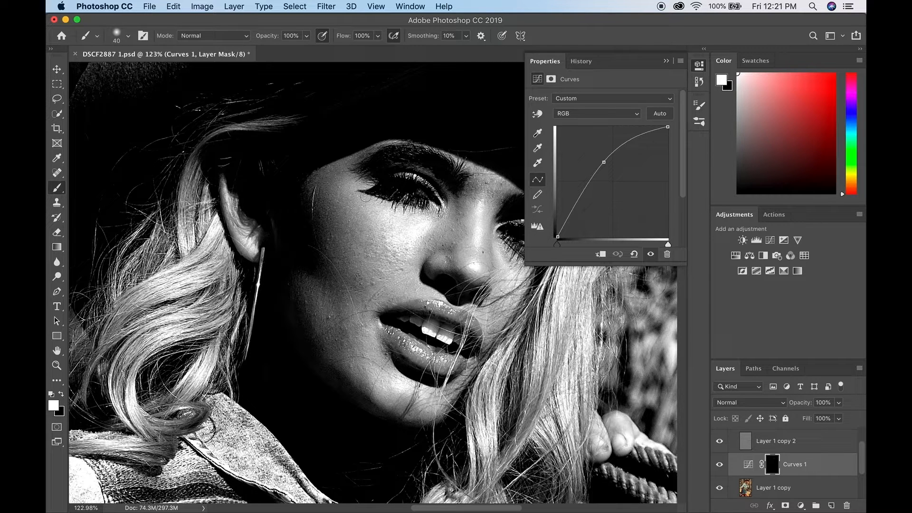
Lower the brush opacity to 73% and adjust its size to about 25 px for finer dodging
left_click_drag(268, 40, 251, 47)
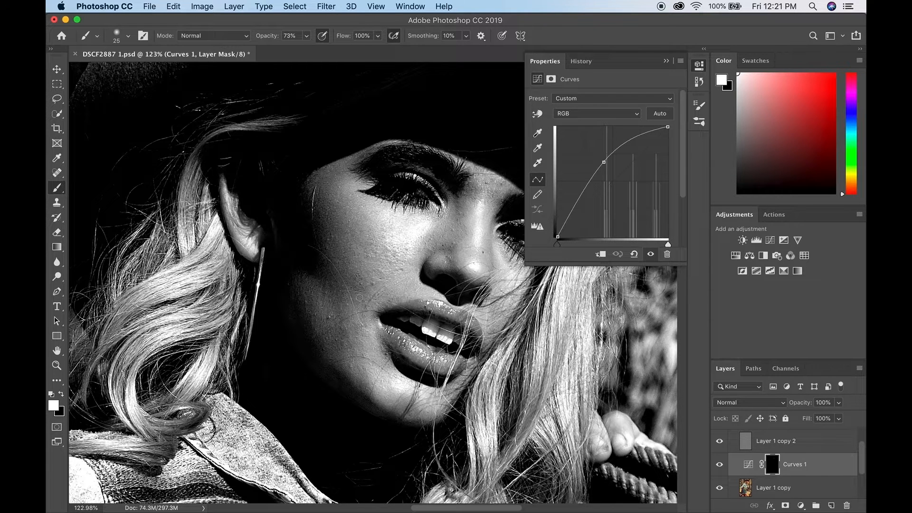
key("bracketleft")
key("bracketright")
Paint white on the Curves 1 mask over the shaded lower cheek, and set the brush size to 50 px
key("z")
left_click_drag(445, 239, 409, 247)
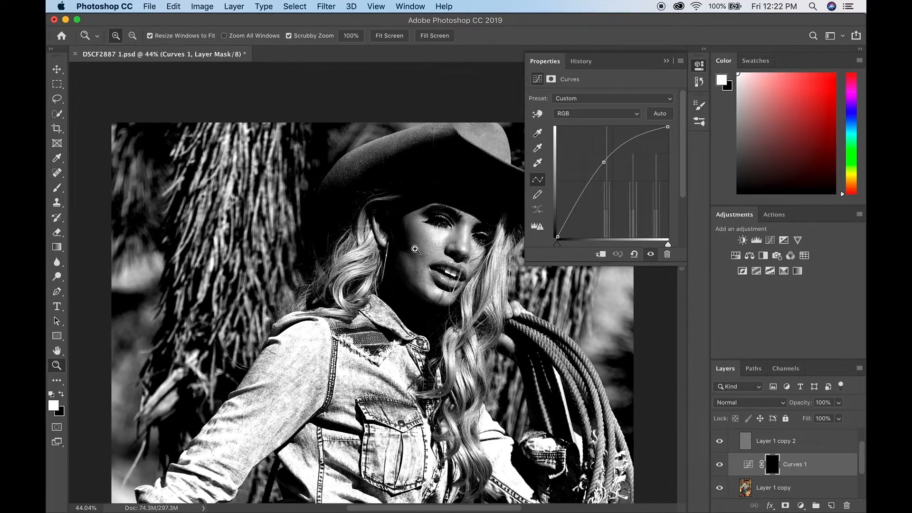
key("b")
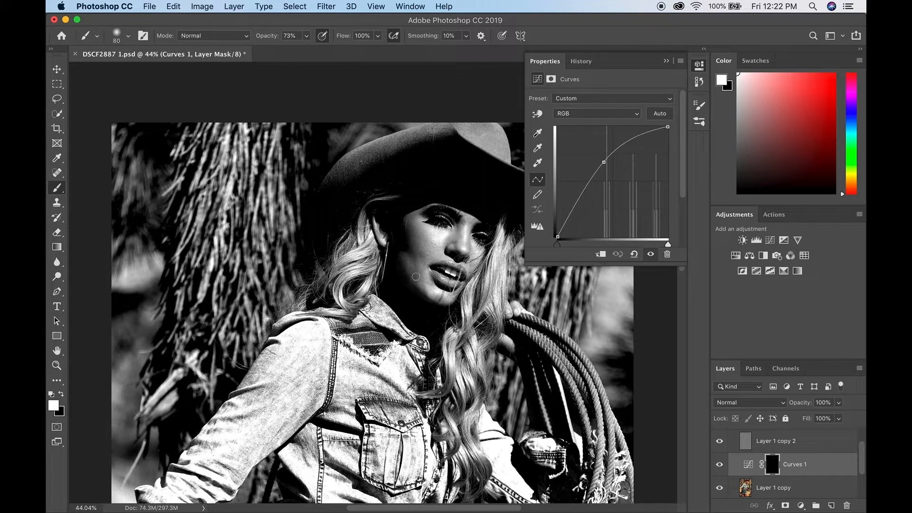
left_click_drag(416, 277, 415, 280)
key("bracketleft")
key("bracketleft")
key("bracketleft")
key("bracketright")
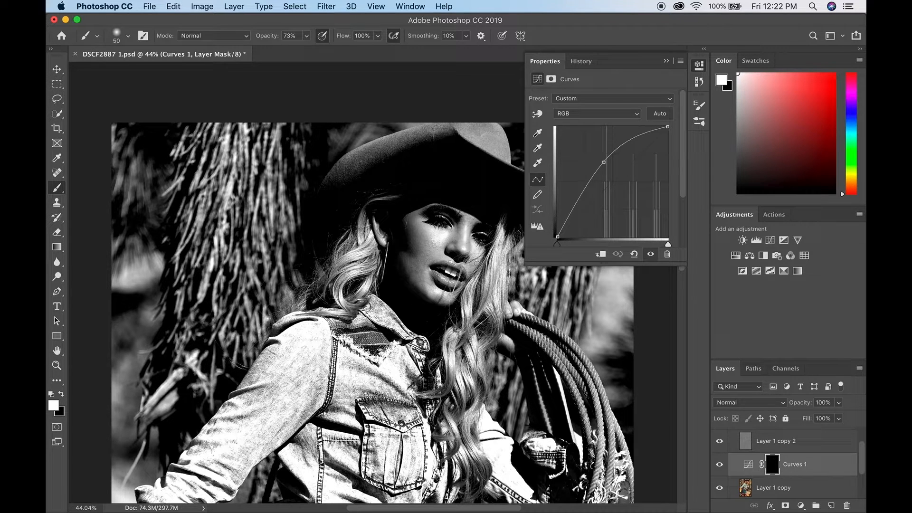
Enlarge the brush to 125 px for dodging broader areas of the cheek on the Curves 1 mask
key("bracketright")
key("bracketright")
key("bracketright")
key("bracketright")
key("bracketright")
key("bracketright")
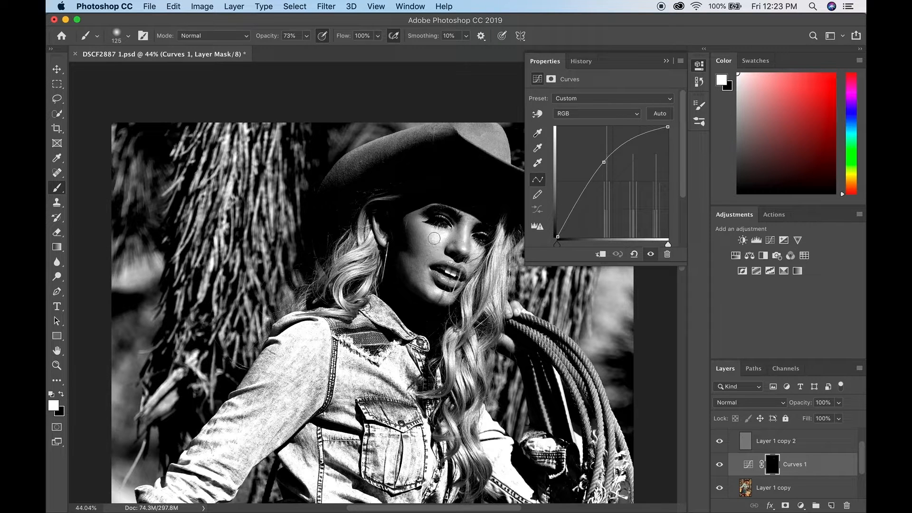
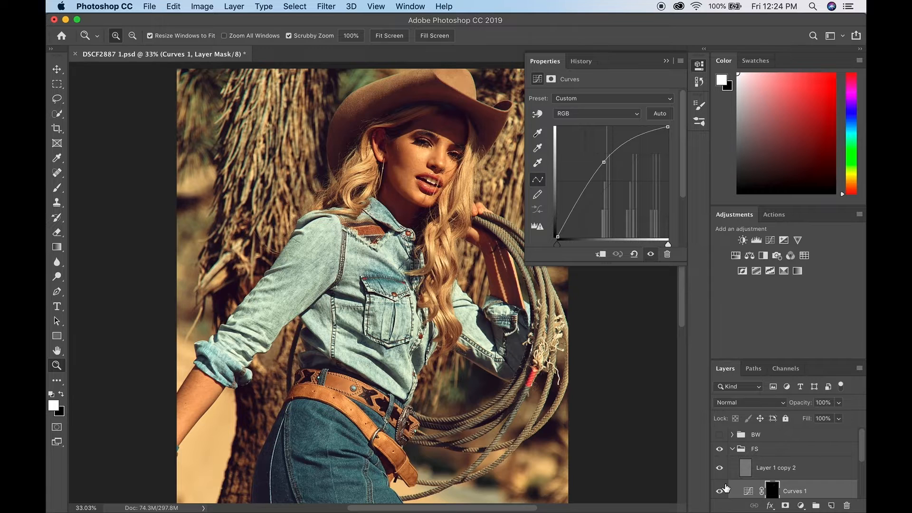
Compare the color photo with and without the Curves 1 dodging by toggling that layer, leaving it visible
left_click(723, 490)
left_click(721, 491)
scroll(848, 454, "down", 2)
left_click(719, 458)
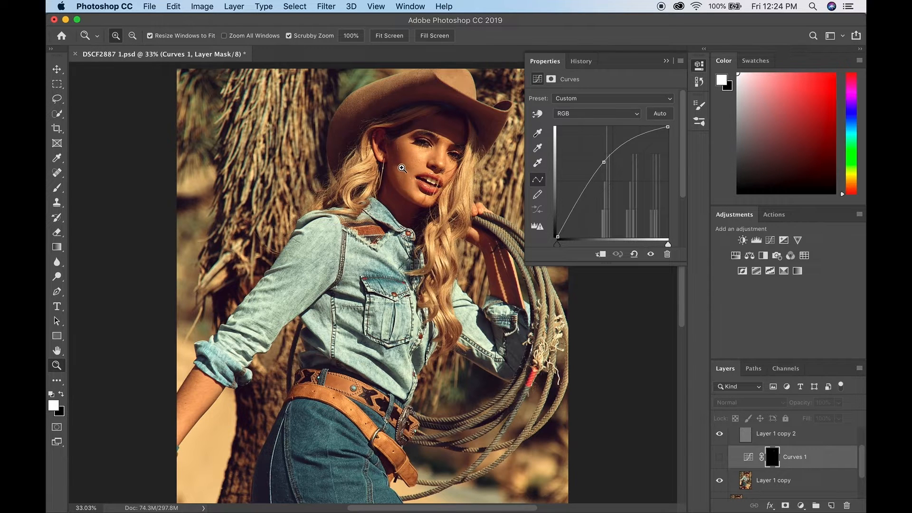
left_click(720, 458)
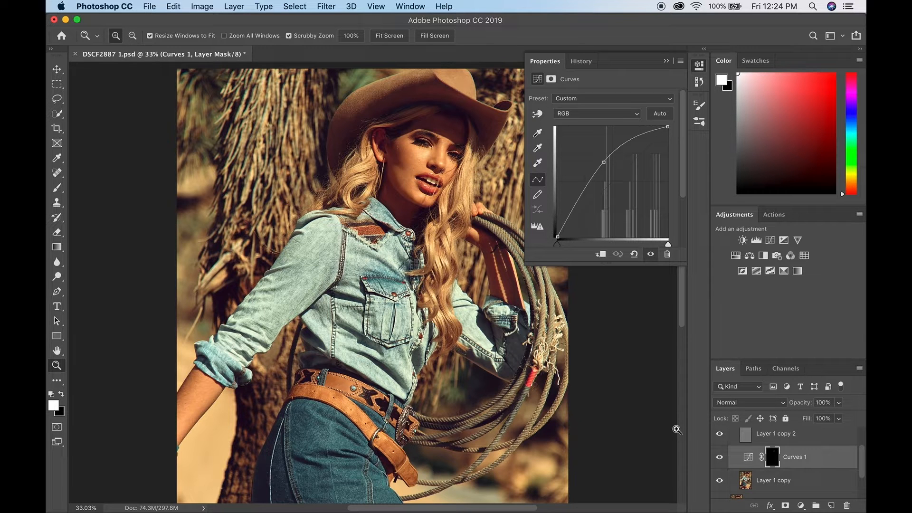
key("b")
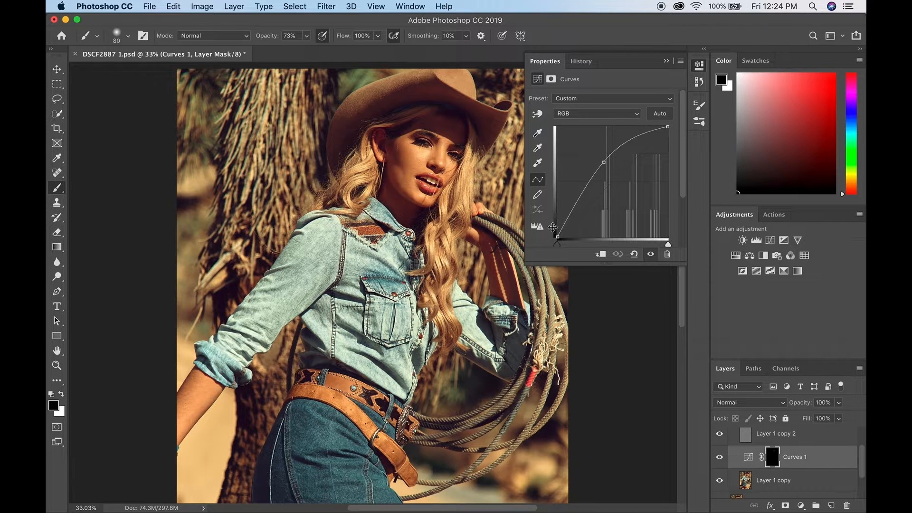
left_click(721, 457)
left_click(721, 458)
left_click(722, 457)
left_click(721, 457)
left_click(722, 457)
left_click(722, 457)
Merge Curves 1 down into Layer 1 copy and duplicate the merged layer
right_click(826, 457)
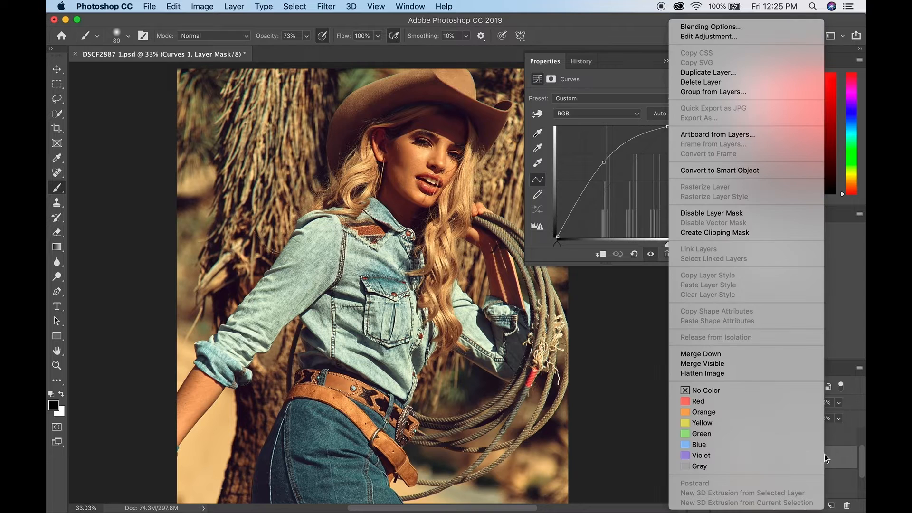
left_click(776, 357)
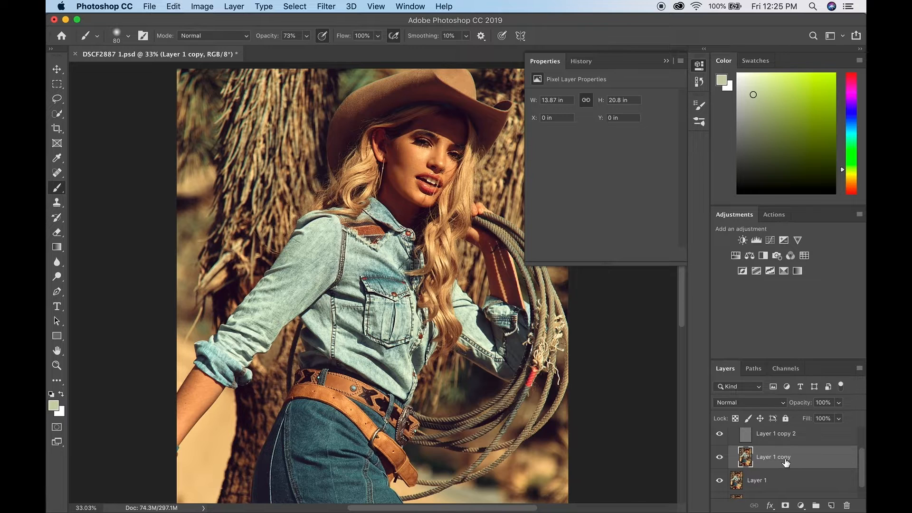
key("super+j")
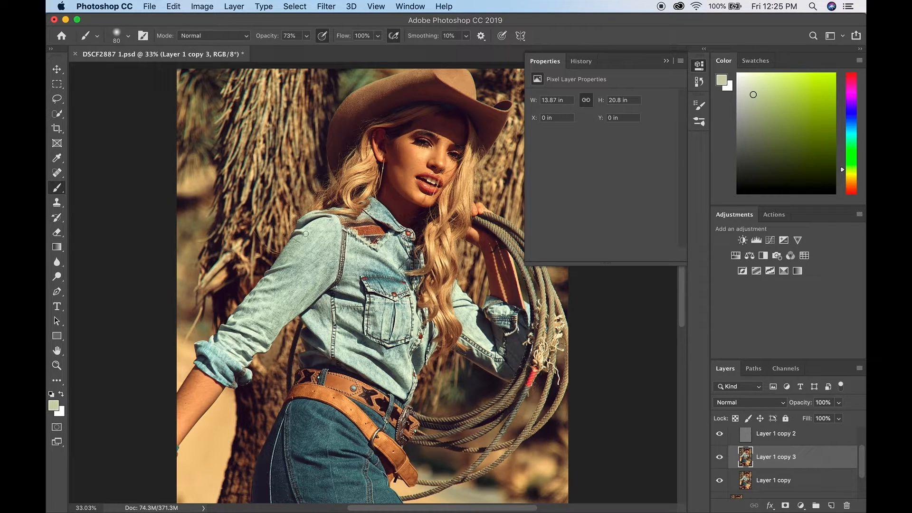
Lasso the cheek below the eye with a 12 px feather and apply a 19.0-pixel Gaussian Blur to it
key("l")
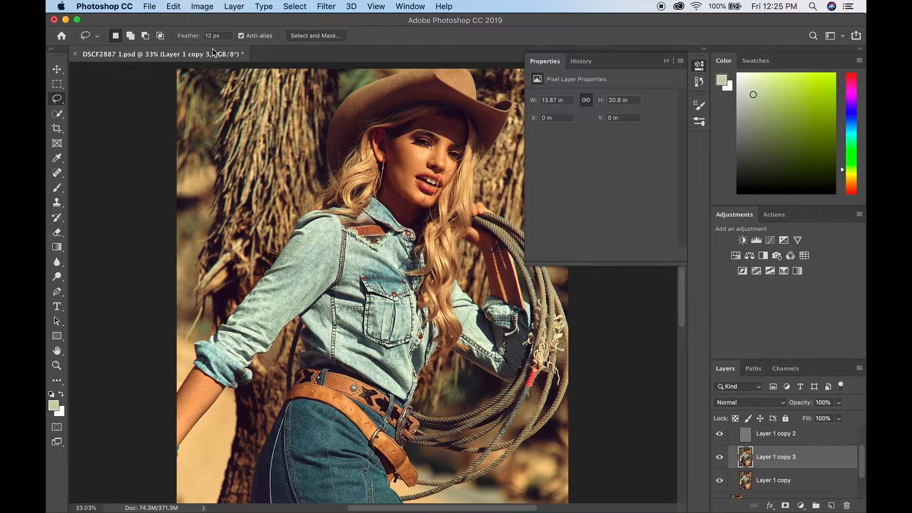
mouse_move(424, 161)
left_mouse_down()
mouse_move(418, 175)
mouse_move(408, 166)
mouse_move(411, 153)
mouse_move(423, 153)
left_mouse_up()
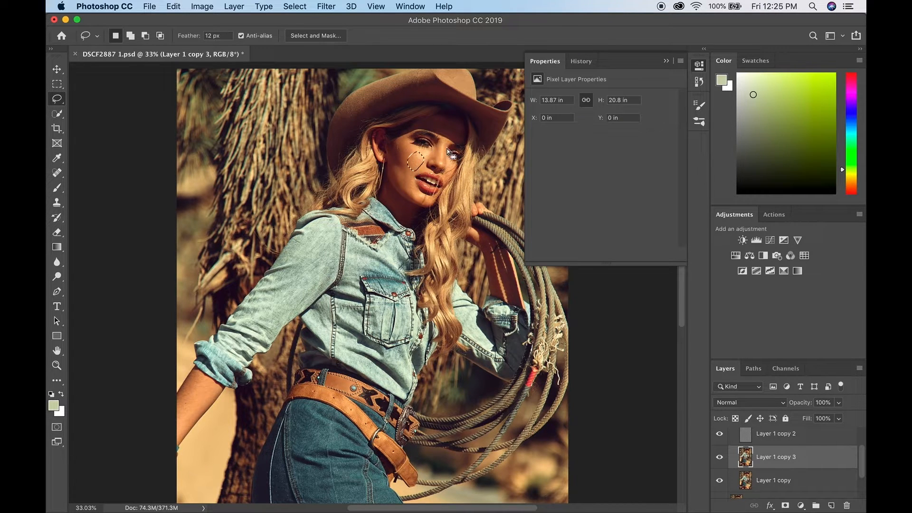
left_click(333, 7)
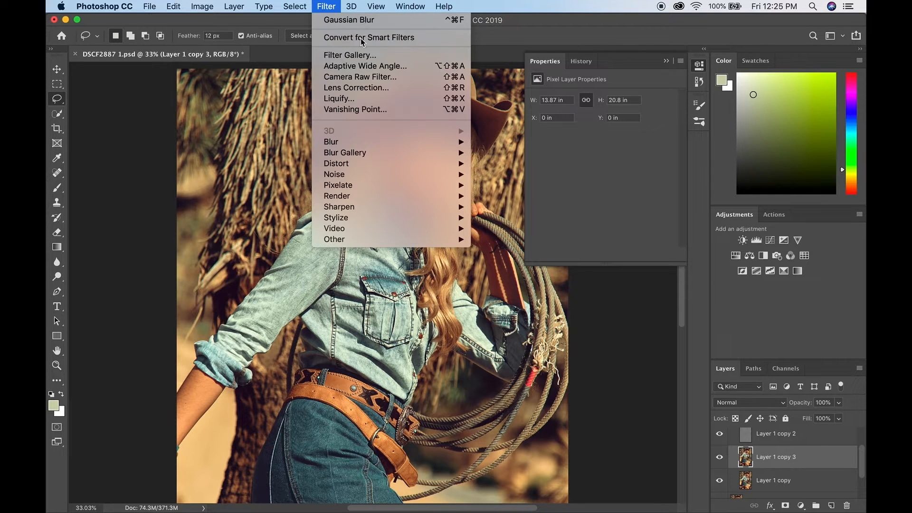
mouse_move(459, 142)
left_click(513, 185)
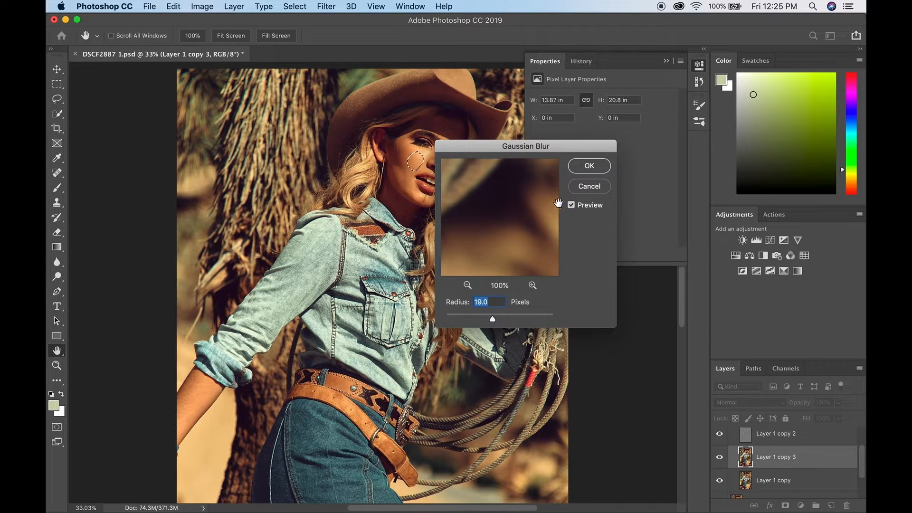
left_click(589, 166)
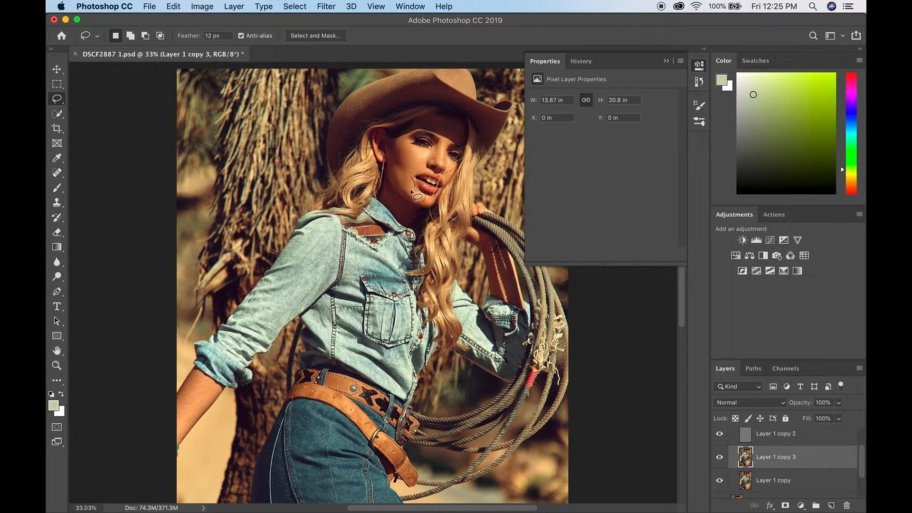
Lasso the lower cheek, reapply the last Gaussian Blur, and compare the face with and without Layer 1 copy 3
left_click_drag(402, 177, 403, 176)
left_click(326, 8)
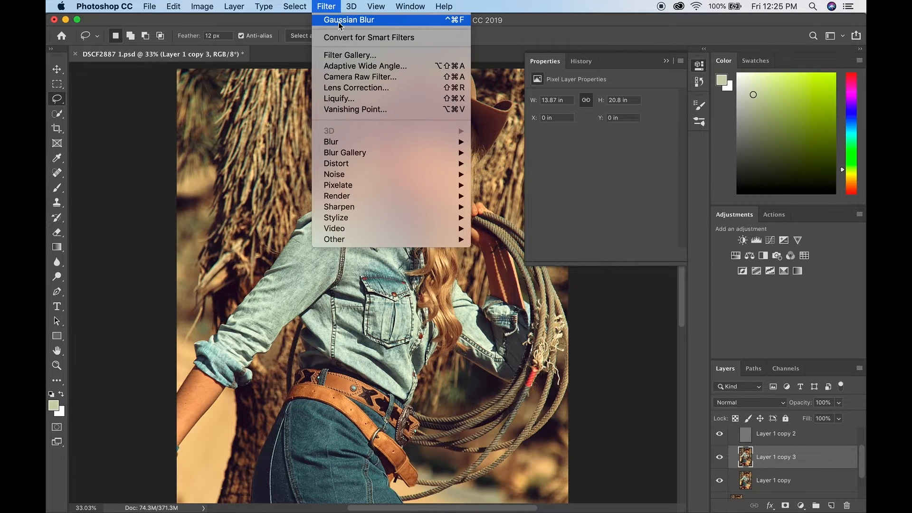
left_click(339, 21)
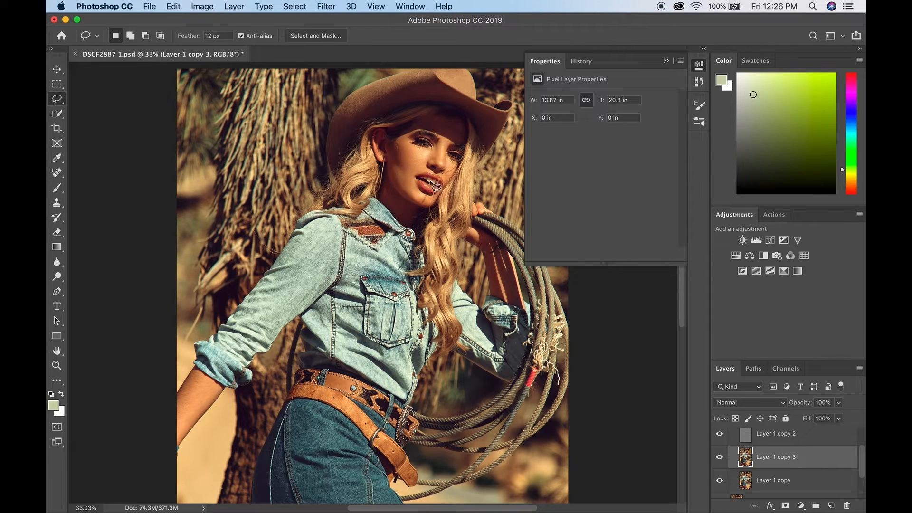
left_click(720, 458)
left_click(721, 459)
left_click(720, 458)
Smooth lassoed patches beside the nose, on the forehead and on the forearm with the last Gaussian Blur, deselecting each
mouse_move(426, 159)
left_mouse_down()
mouse_move(416, 163)
mouse_move(422, 148)
mouse_move(427, 157)
left_mouse_up()
key("shift")
key("super+d")
mouse_move(460, 126)
left_mouse_down()
mouse_move(451, 136)
mouse_move(455, 124)
mouse_move(446, 130)
mouse_move(434, 117)
left_mouse_up()
key("super+d")
mouse_move(211, 389)
left_mouse_down()
mouse_move(181, 429)
mouse_move(179, 407)
mouse_move(210, 379)
left_mouse_up()
key("super+d")
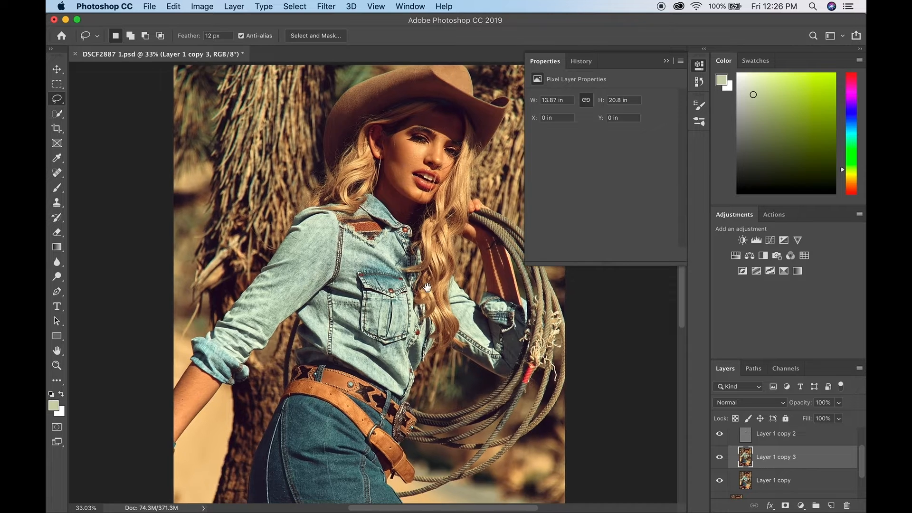
Lasso uneven skin areas on both thighs, reapply the last Gaussian Blur to each, and clear the selection
left_click_drag(430, 272, 416, 229)
scroll(416, 229, "down", 5)
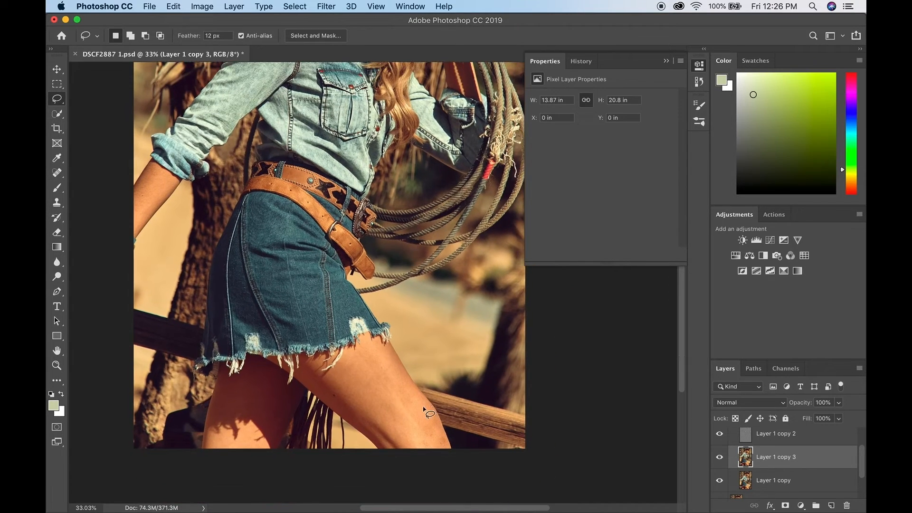
mouse_move(427, 414)
left_mouse_down()
mouse_move(442, 444)
mouse_move(386, 392)
mouse_move(375, 348)
left_mouse_up()
mouse_move(394, 412)
left_mouse_down()
mouse_move(352, 414)
mouse_move(345, 371)
left_mouse_up()
key("ctrl+super+f")
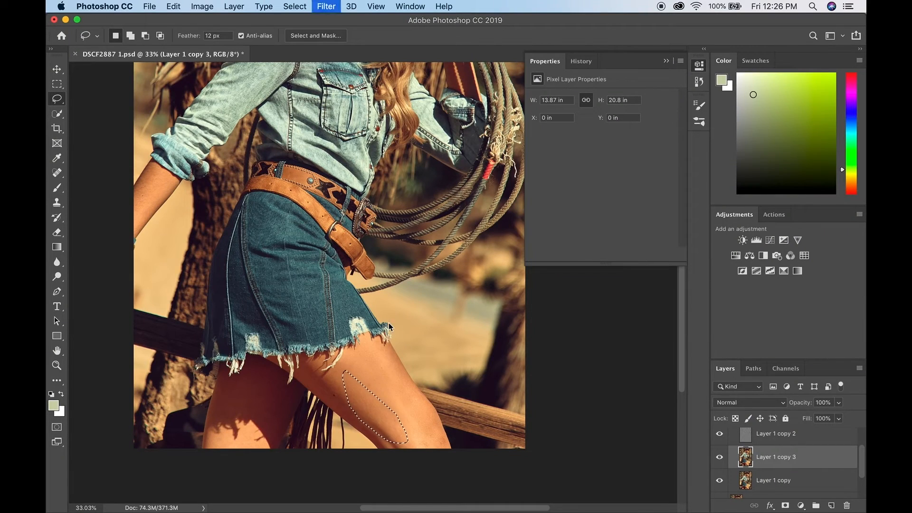
mouse_move(284, 383)
left_mouse_down()
mouse_move(274, 425)
mouse_move(226, 409)
mouse_move(251, 374)
mouse_move(281, 382)
left_mouse_up()
key("super+f")
key("super+d")
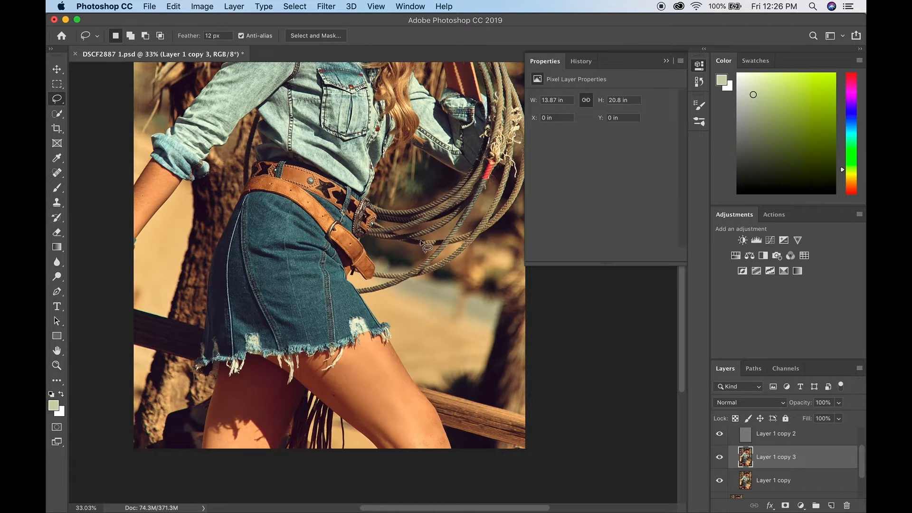
Examine the skin smoothing across the whole figure by toggling Layer 1 copy 3, leaving it visible
key("z")
left_click_drag(456, 245, 441, 239)
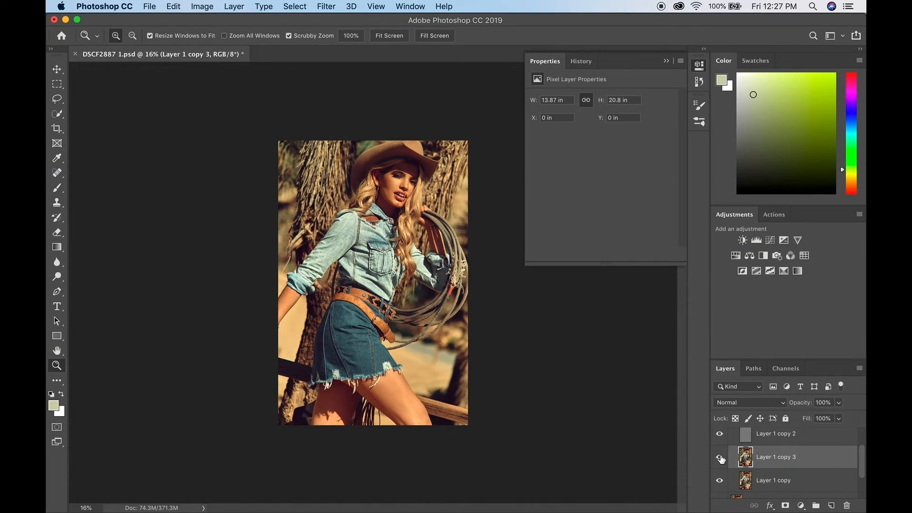
left_click(720, 459)
left_click(721, 458)
left_click(722, 460)
left_click_drag(417, 397, 470, 400)
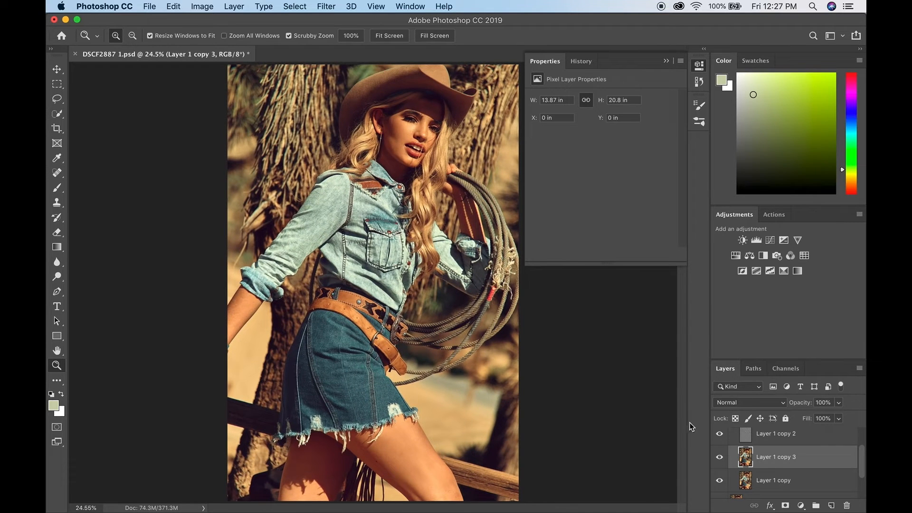
left_click(722, 457)
left_click(722, 456)
Merge Layer 1 copy 3 down into Layer 1 copy and add a new empty layer above it
right_click(822, 467)
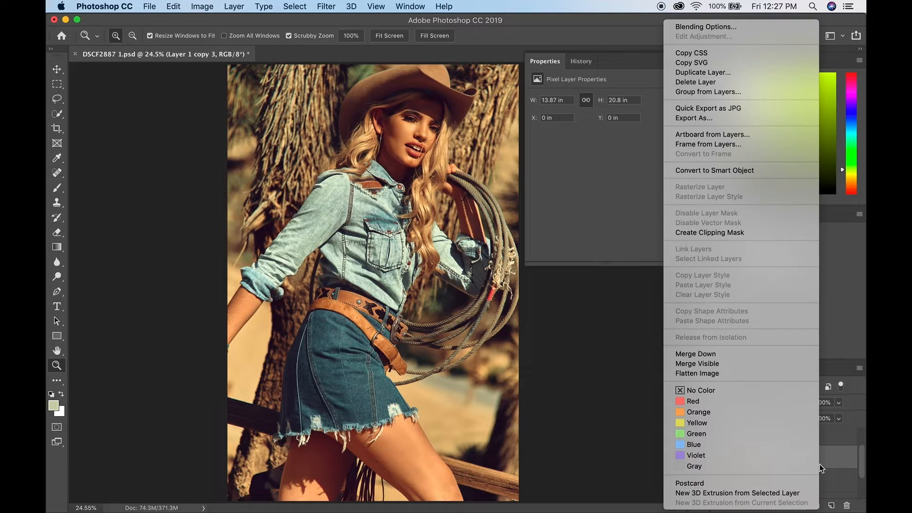
left_click(749, 361)
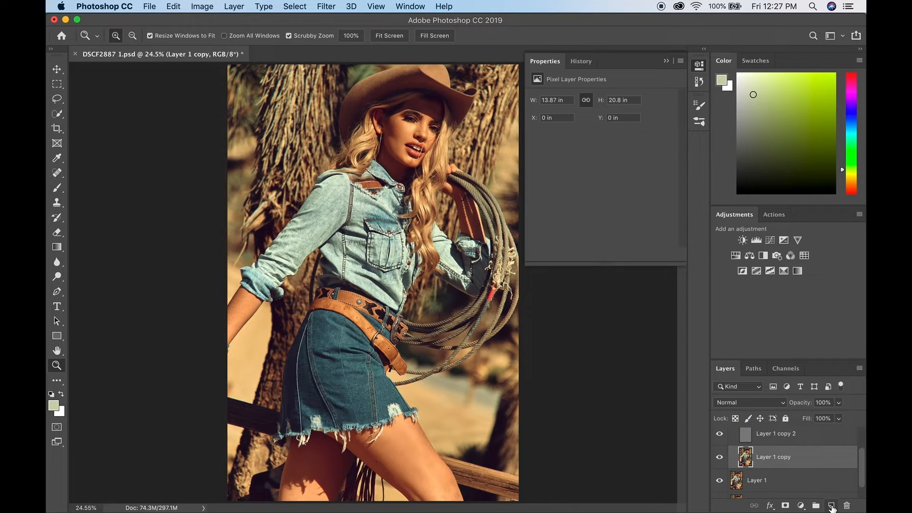
left_click(832, 506)
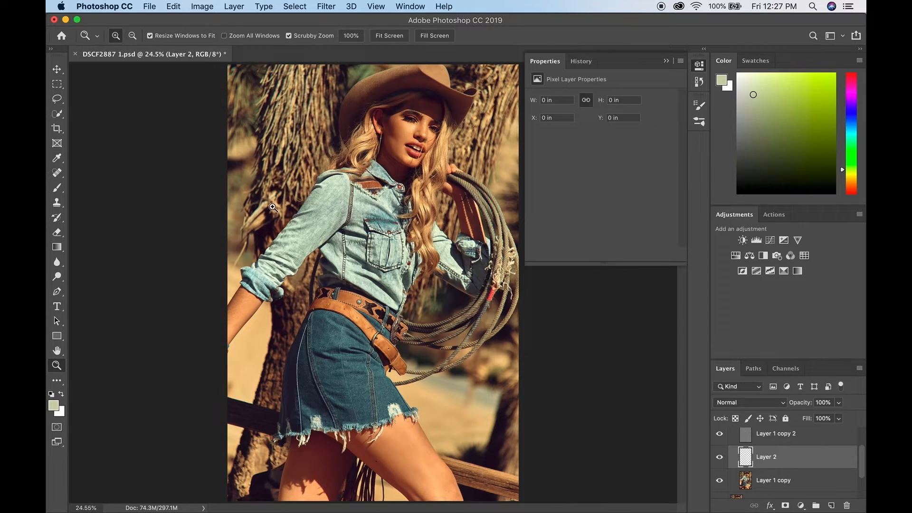
Sample the bright skin tone below the skirt hem and paint it along the front thigh's lit edge on Layer 2, using about a 175 px brush
key("b")
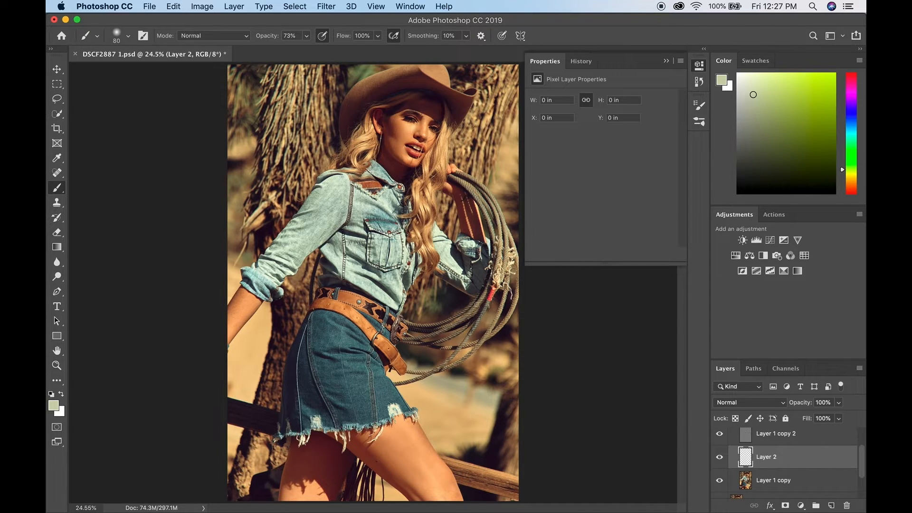
key("z")
mouse_move(411, 441)
left_mouse_down()
mouse_move(445, 426)
mouse_move(434, 394)
left_mouse_up()
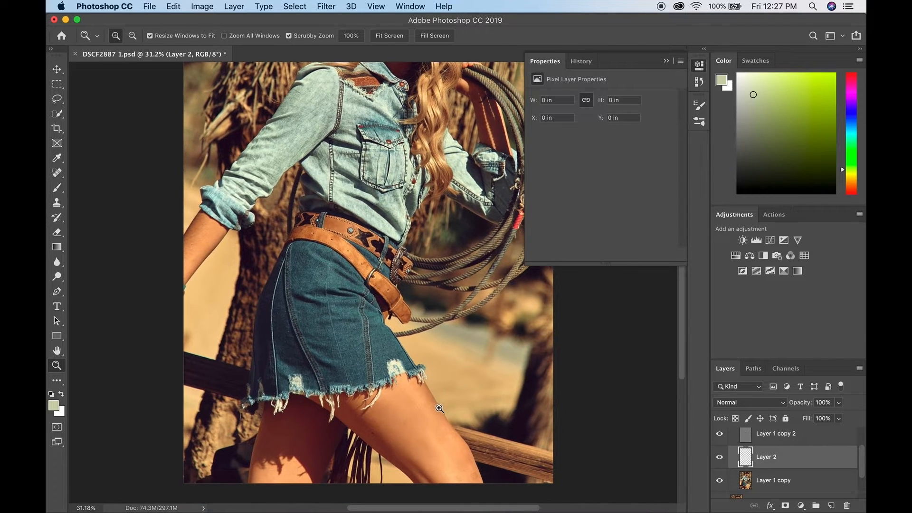
key("b")
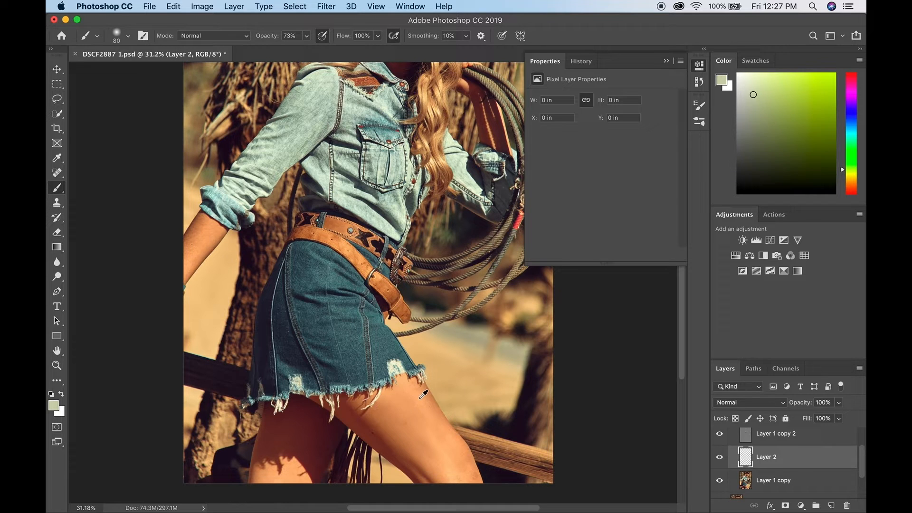
left_click_drag(421, 394, 414, 388)
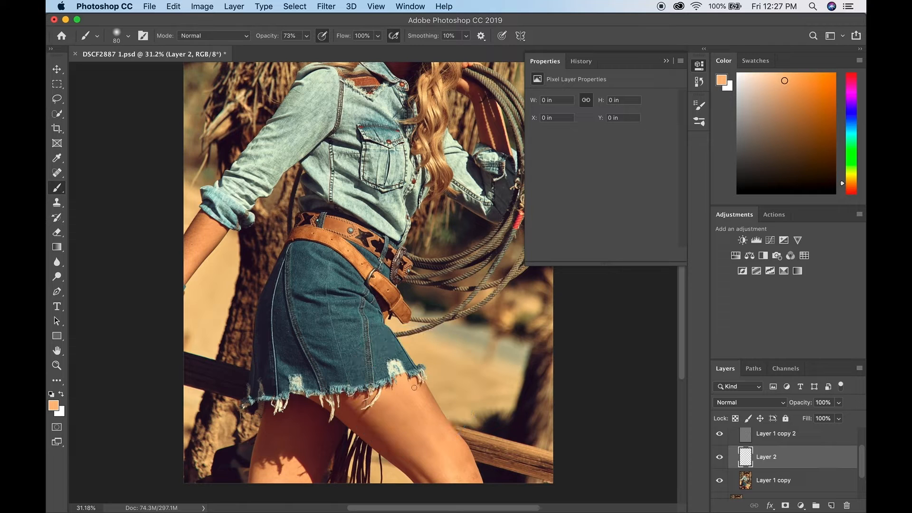
key("bracketright")
key("bracketright")
mouse_move(407, 392)
left_mouse_down()
mouse_move(449, 436)
mouse_move(410, 398)
mouse_move(467, 471)
left_mouse_up()
key("bracketleft")
key("bracketleft")
left_click_drag(444, 442, 459, 463)
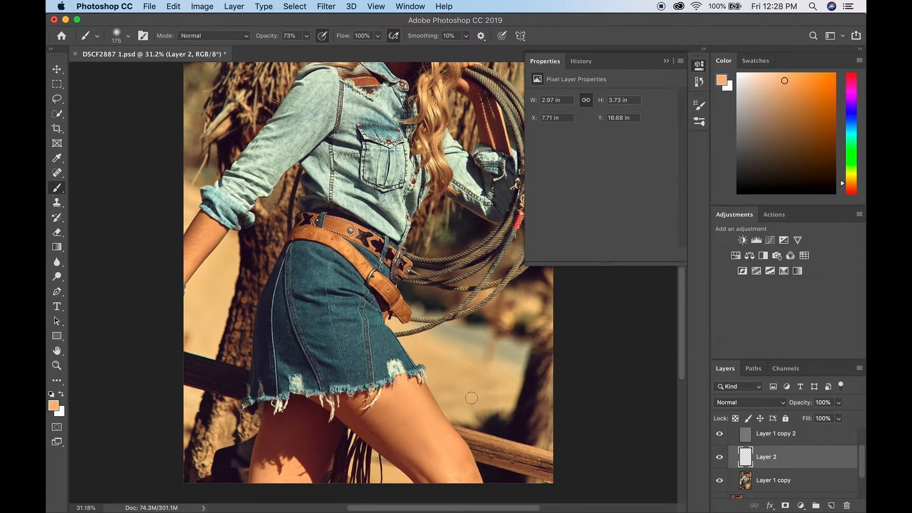
Sample midtones and shadow tones on the front thigh and paint them across its middle and darker inner side to smooth the transitions
left_click(387, 403, "alt")
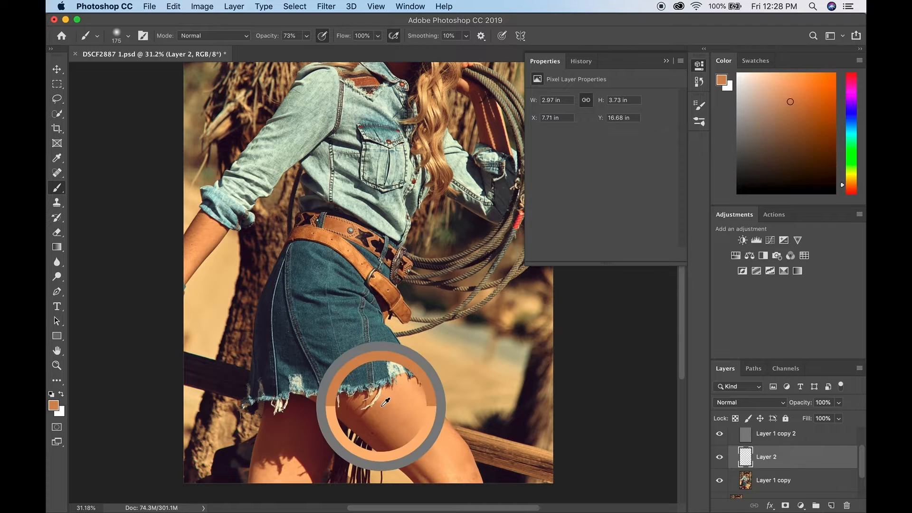
left_click(409, 424)
left_click_drag(410, 429, 424, 446)
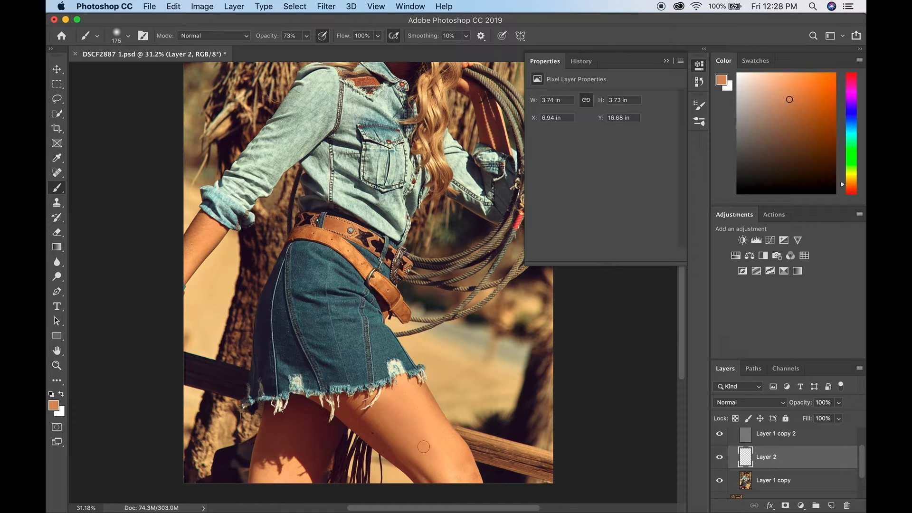
left_click(426, 442, "alt")
left_click_drag(428, 437, 389, 401)
left_click(434, 437, "alt")
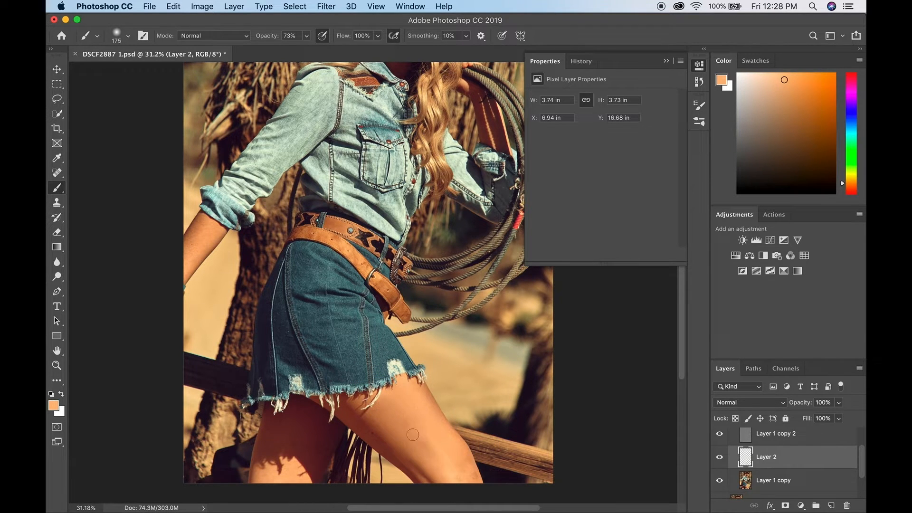
left_click(390, 431, "alt")
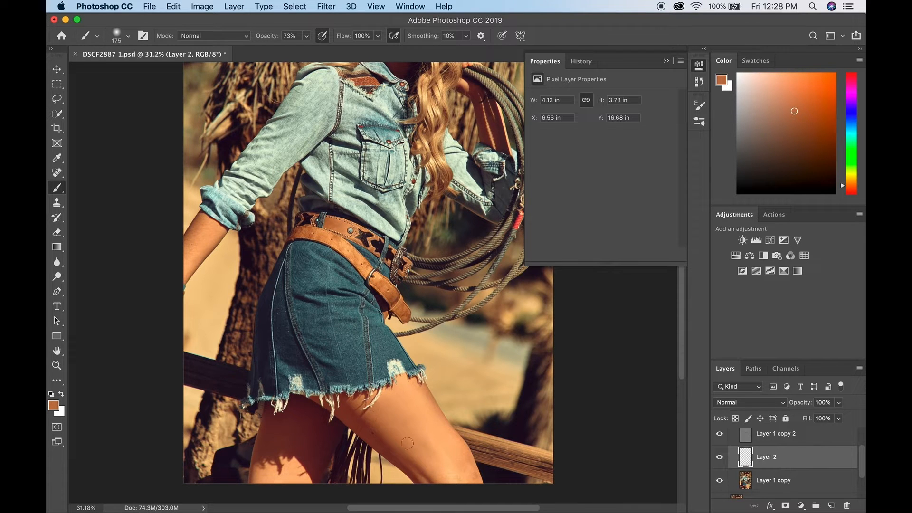
left_click(365, 414, "alt")
left_click_drag(349, 404, 370, 419)
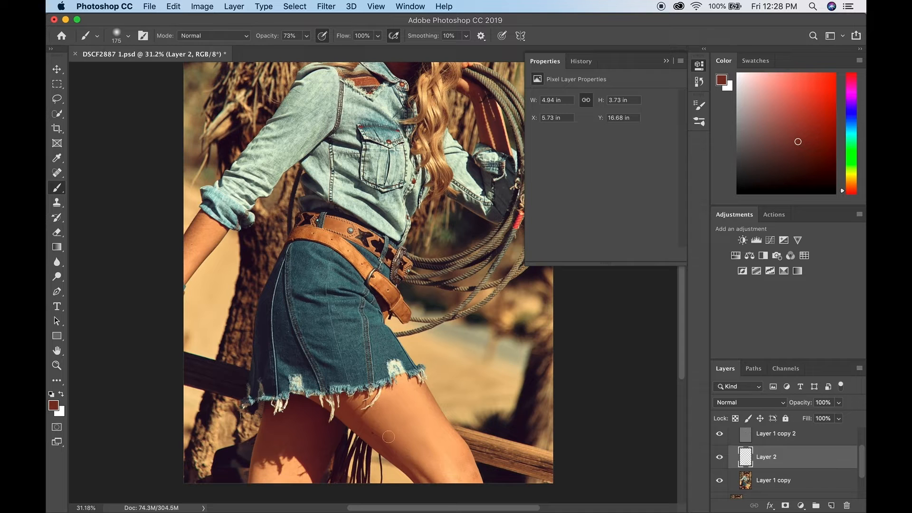
Sample light and dark skin tones near the front knee and blend them over the lower part of the thigh
left_click(465, 459, "alt")
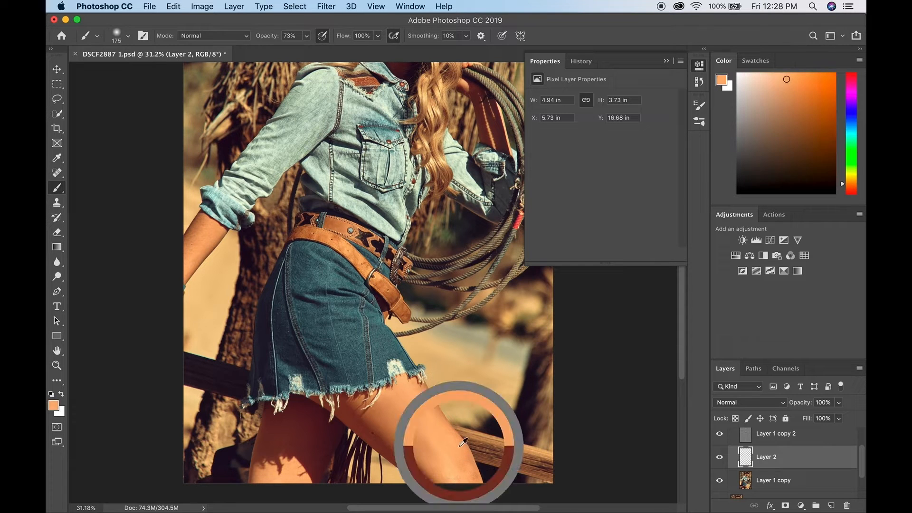
left_click_drag(489, 480, 464, 456)
left_click(453, 438, "alt")
left_click(452, 459, "alt")
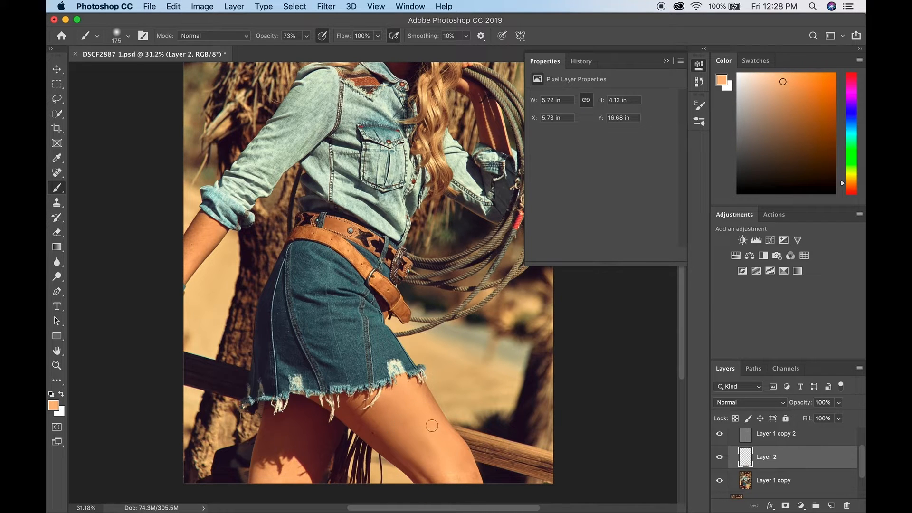
left_click(469, 476, "alt")
left_click_drag(470, 476, 484, 478)
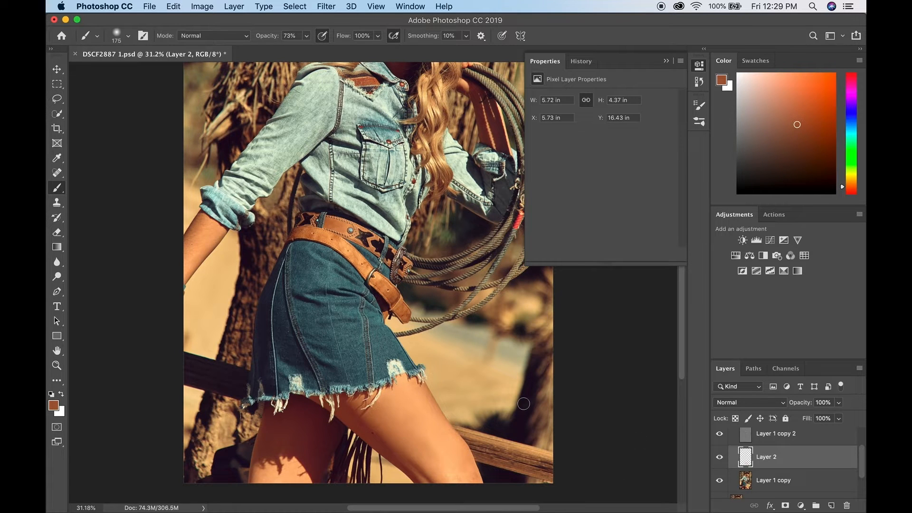
Examine the painted thigh at closer and full-image views by toggling Layer 2, leaving the layer visible
scroll(524, 404, "down", 5)
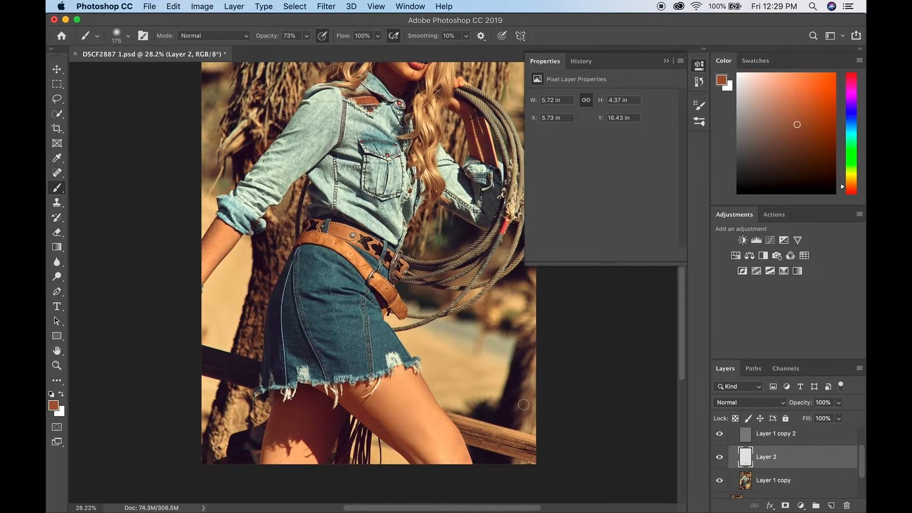
scroll(524, 404, "down", 2)
left_click(720, 457)
left_click(720, 457)
left_click(720, 457)
left_click(720, 457)
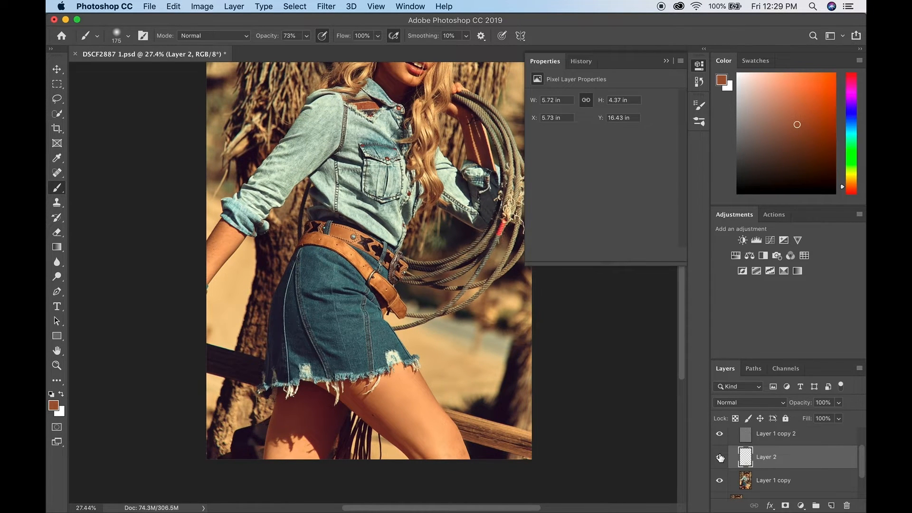
key("z")
left_click_drag(425, 308, 380, 311)
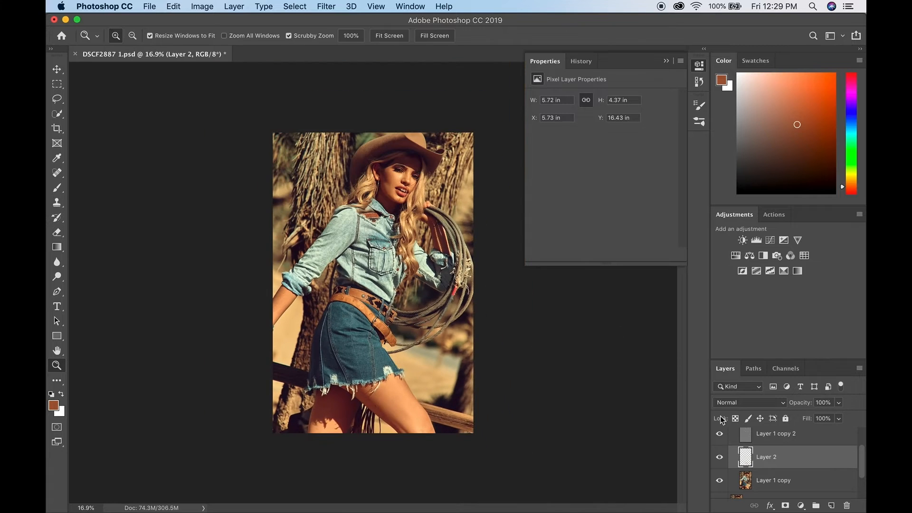
left_click(721, 459)
left_click(723, 457)
left_click(723, 457)
left_click(723, 457)
left_click(721, 460)
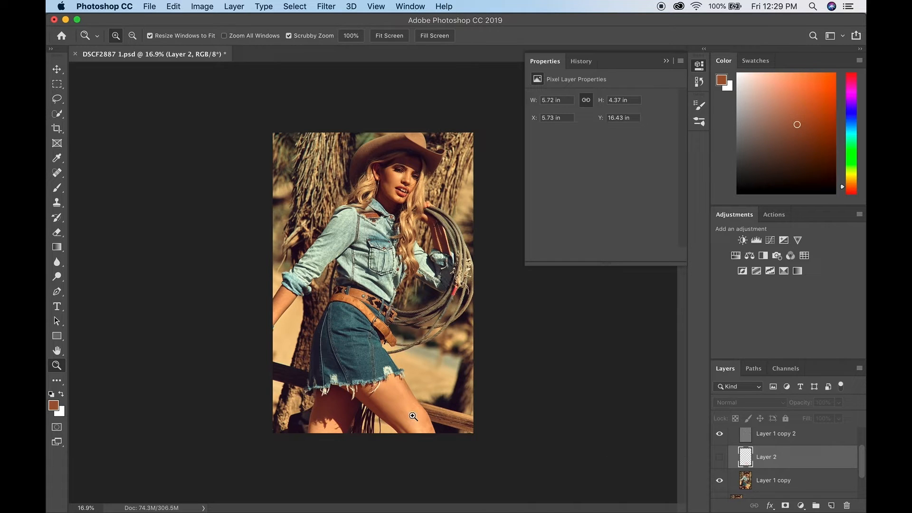
left_click(720, 458)
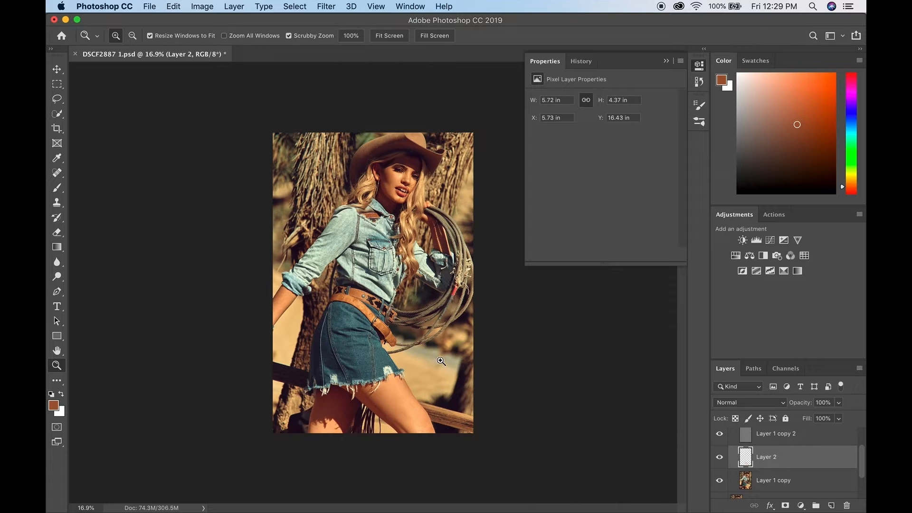
key("b")
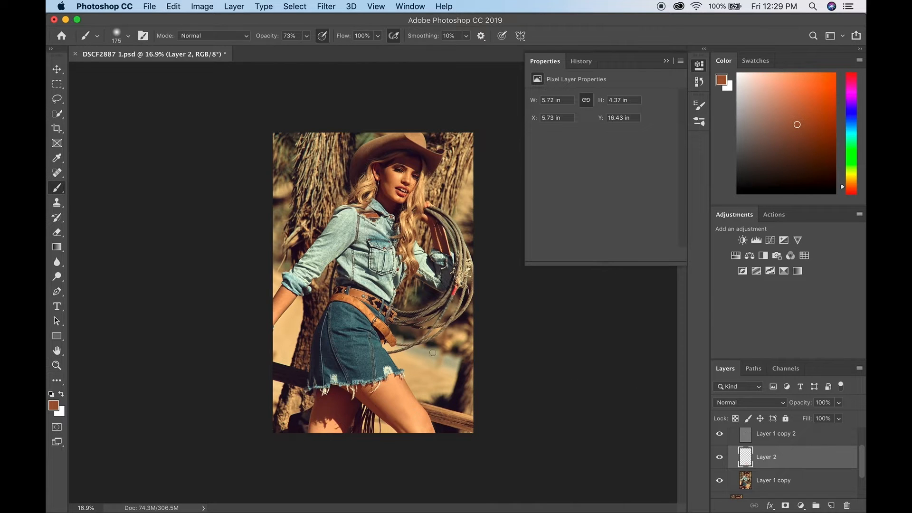
left_click(403, 414, "alt")
left_click(392, 412, "alt")
key("super+z")
key("super+z")
Blend resampled light and mid skin tones over the front thigh with brush sizes up to 700 px, then compare with Layer 2 hidden and shown
left_click(402, 388, "alt")
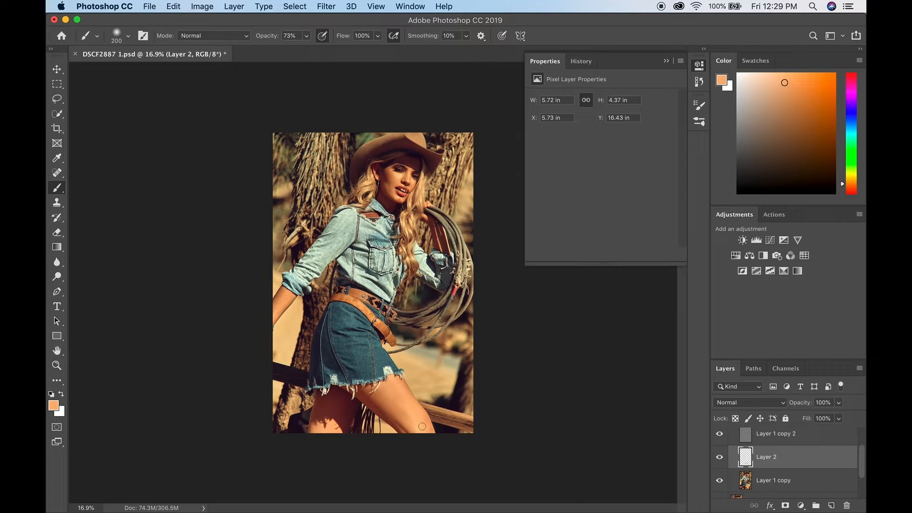
left_click(391, 404, "alt")
key("bracketright")
key("bracketright")
left_click(387, 397, "alt")
left_click_drag(388, 392, 407, 416)
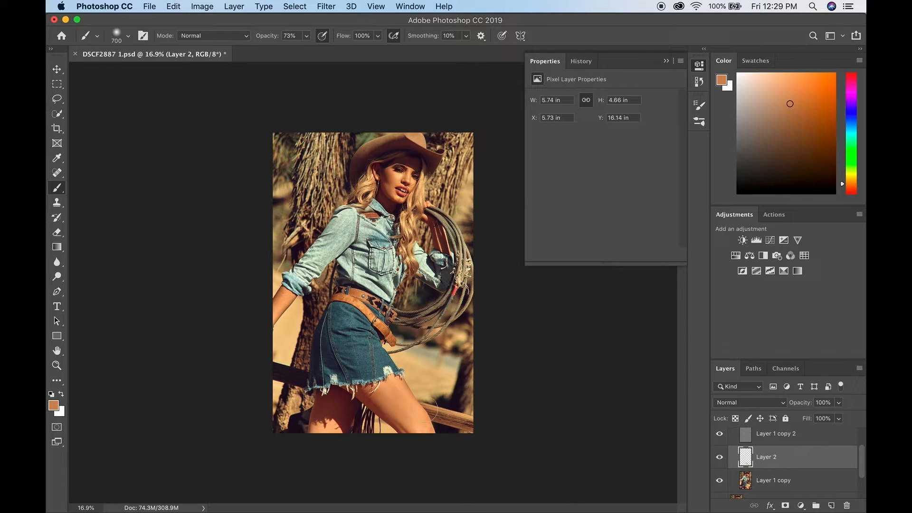
left_click_drag(402, 385, 440, 458)
left_click(401, 390, "alt")
left_click(403, 388, "alt")
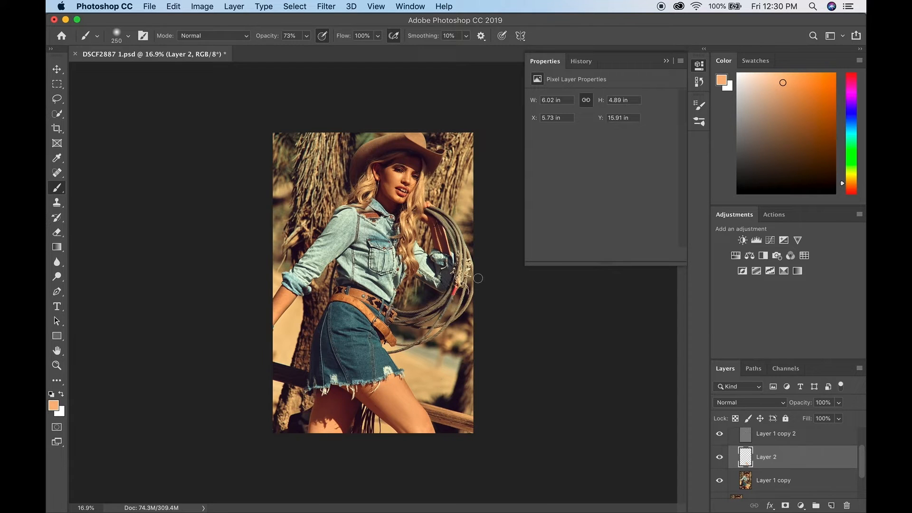
left_click(720, 457)
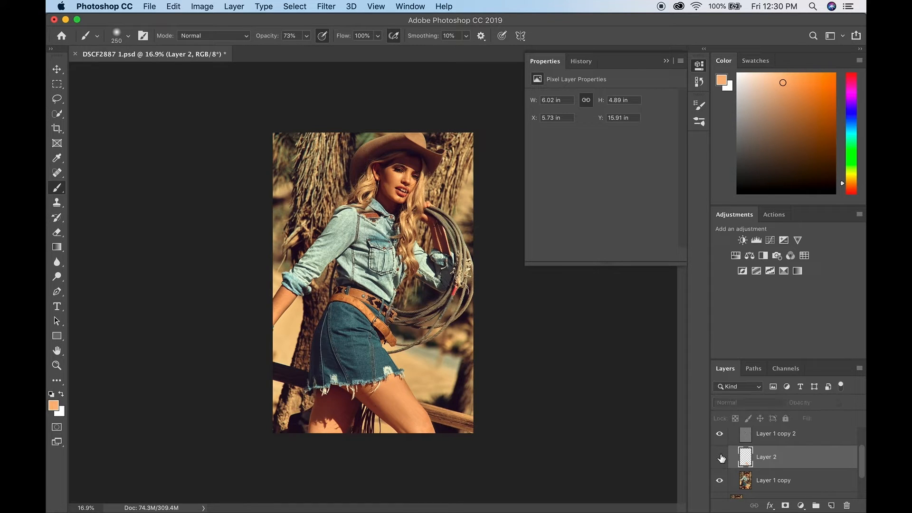
left_click(721, 458)
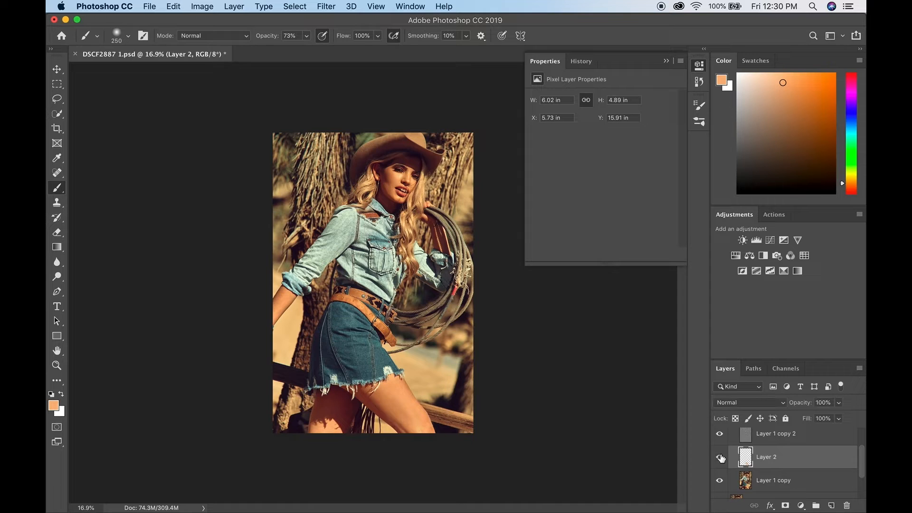
Add a layer mask to Layer 2, paint black along the front thigh's edges with a 600 px brush, and compare the layer on and off
left_click(785, 507)
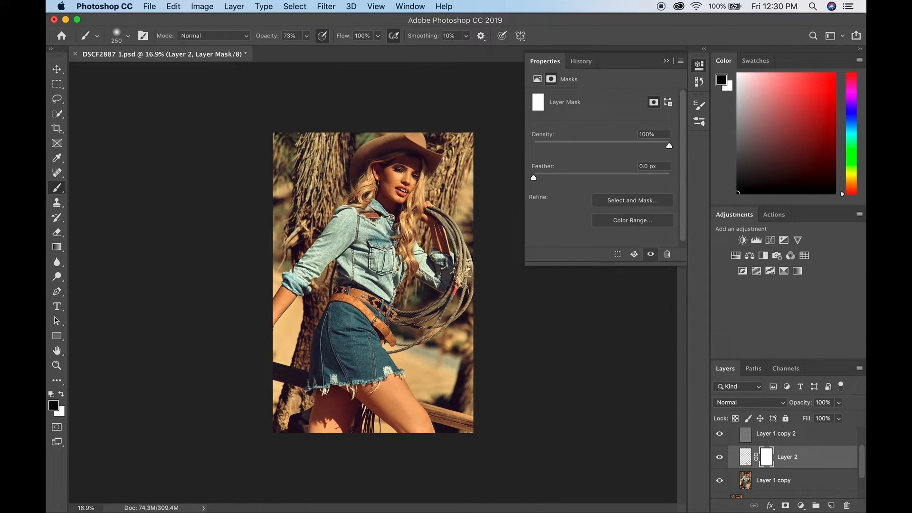
key("bracketright")
key("bracketright")
key("bracketright")
left_click_drag(362, 400, 430, 472)
left_click(720, 458)
left_click(720, 458)
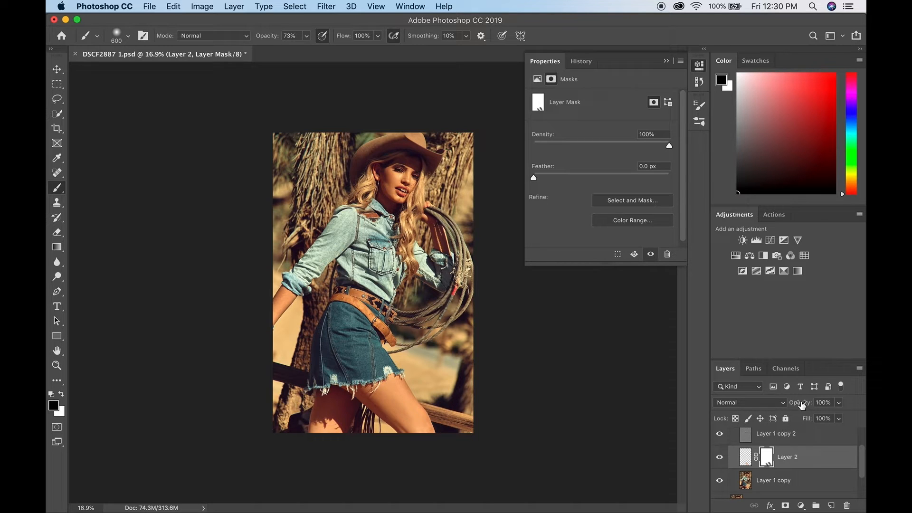
Fine-tune Layer 2's opacity and merge it down into Layer 1 copy, with a new empty layer above
left_click_drag(803, 404, 864, 449)
left_click_drag(804, 406, 847, 418)
right_click(833, 459)
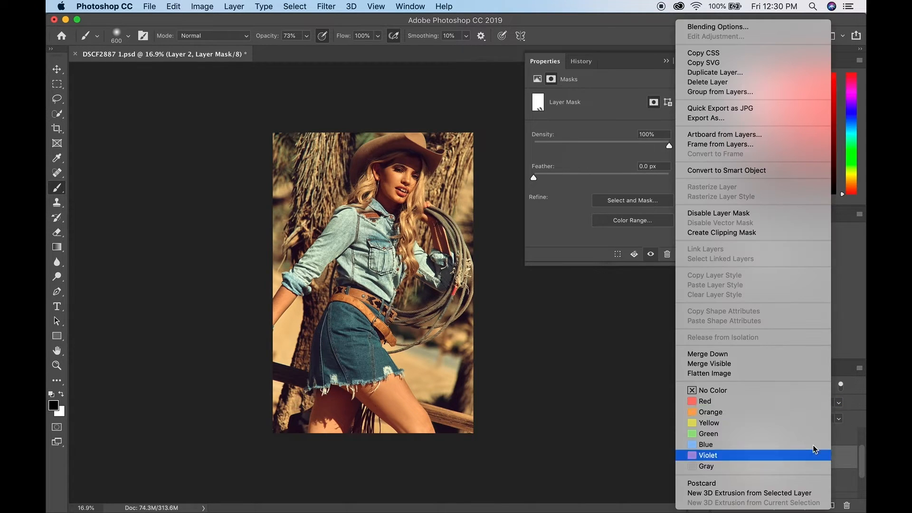
left_click(778, 353)
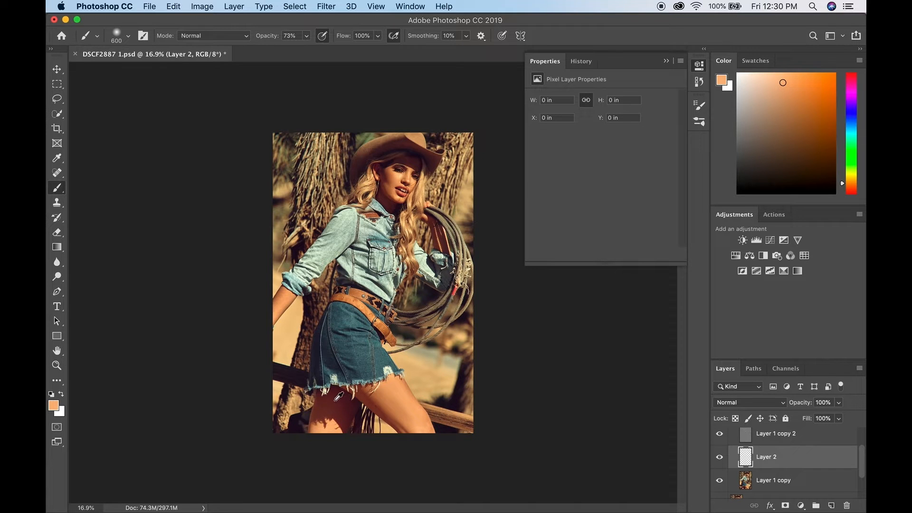
Sample the back thigh's skin tones, blend them over that thigh with the 600 px brush, and compare with Layer 2 hidden and shown
left_click(338, 400, "alt")
mouse_move(338, 401)
left_mouse_down()
mouse_move(330, 399)
mouse_move(347, 404)
mouse_move(338, 426)
left_mouse_up()
left_click(337, 421, "alt")
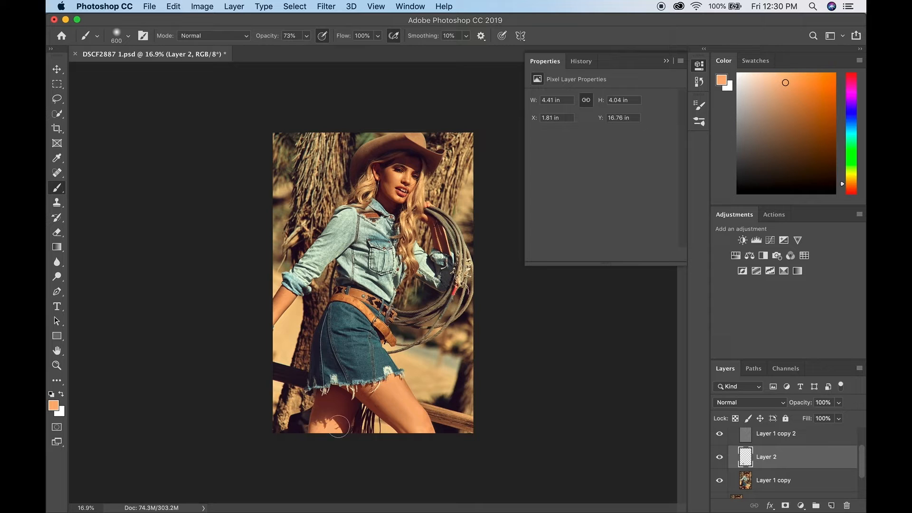
key("super+z")
left_click(336, 405, "alt")
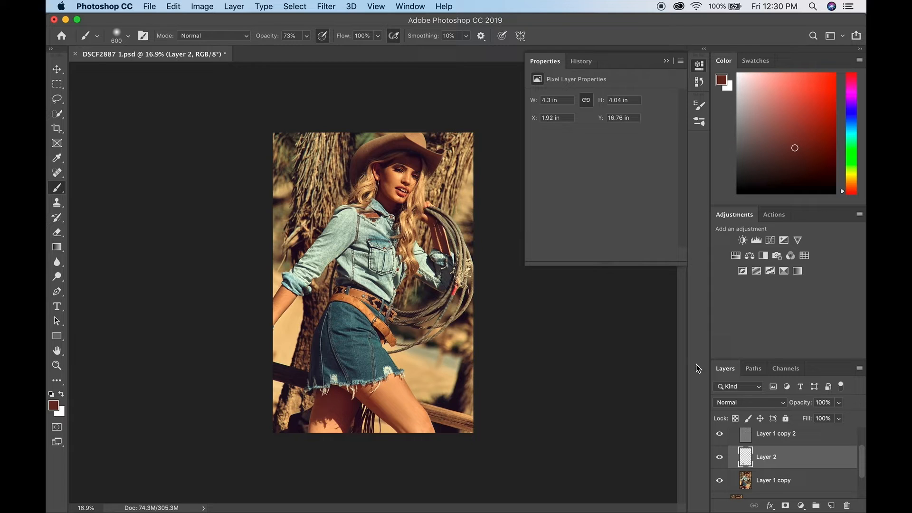
left_click(720, 457)
left_click(720, 457)
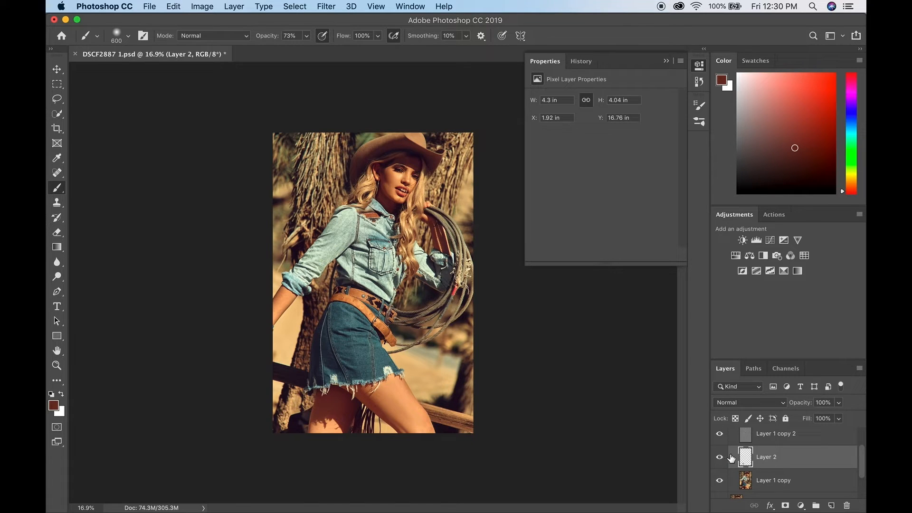
Merge Layer 2 with the back-thigh painting down into Layer 1 copy and add another empty layer above it
right_click(816, 468)
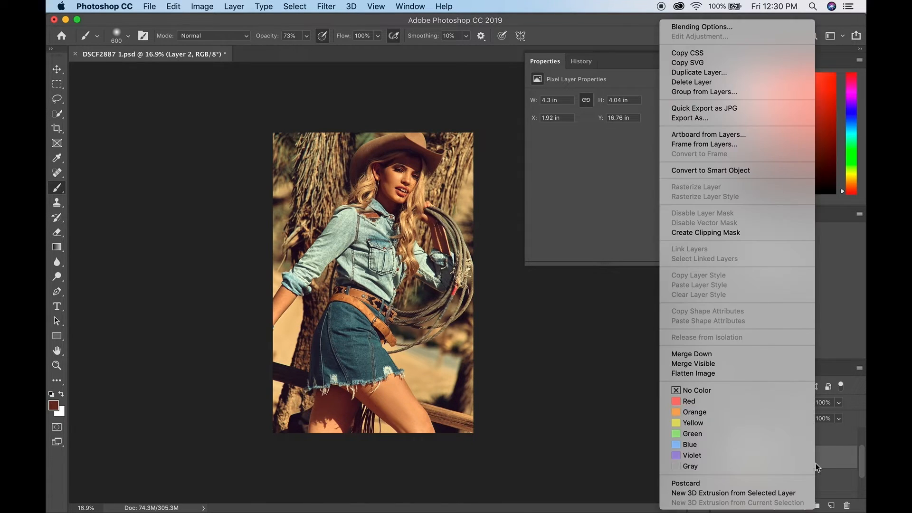
left_click(728, 356)
left_click(832, 506)
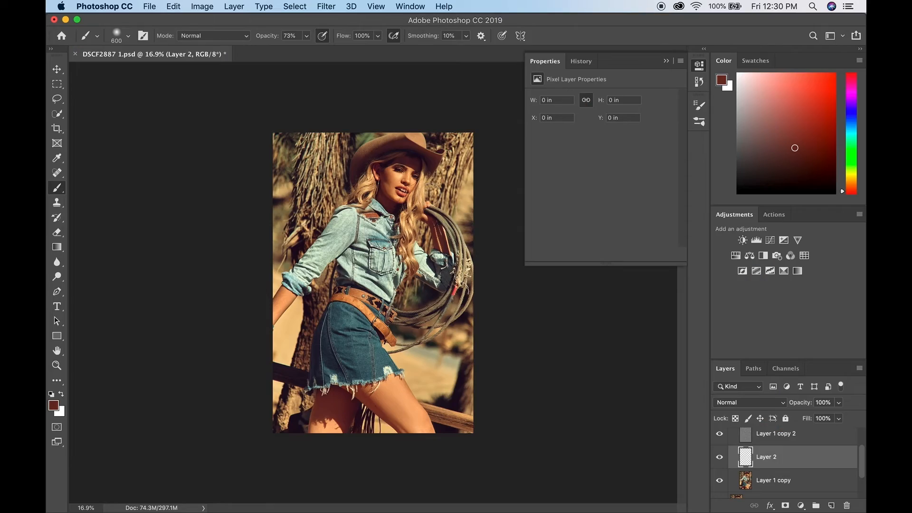
Sample the light skin tone below the eye and paint it over the under-eye area, cheek and nose with an 80–100 px brush
key("z")
mouse_move(384, 186)
left_mouse_down()
mouse_move(434, 224)
mouse_move(475, 222)
left_mouse_up()
key("b")
key("bracketleft")
key("bracketleft")
key("bracketleft")
key("bracketleft")
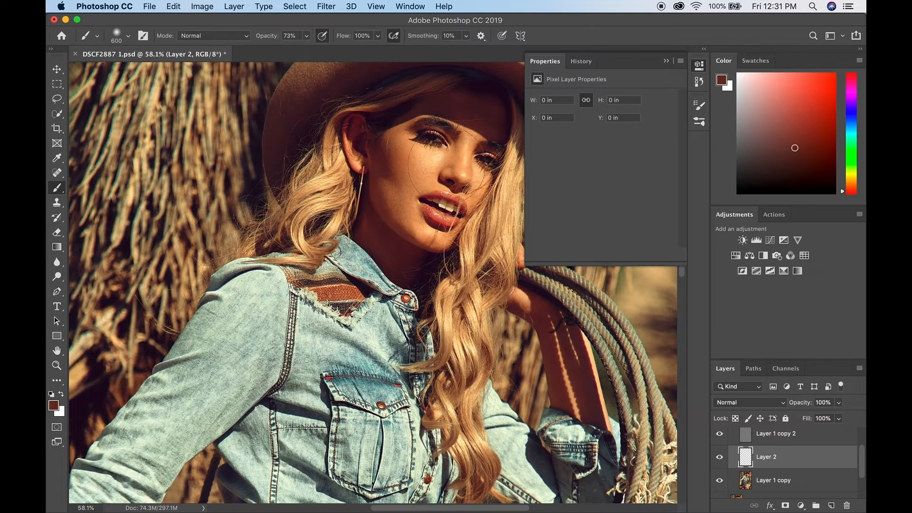
key("bracketleft")
key("bracketleft")
key("bracketleft")
key("bracketleft")
left_click(435, 152, "alt")
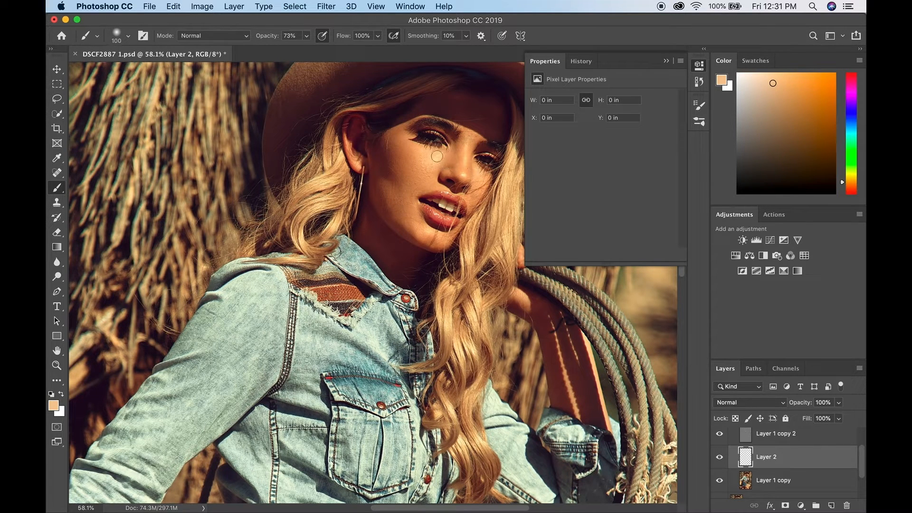
left_click(434, 167)
left_click(439, 158, "alt")
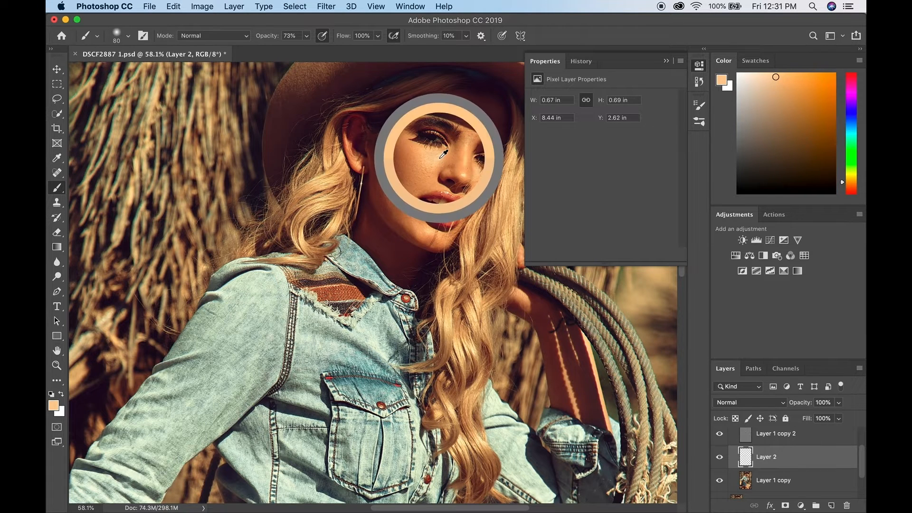
left_click(427, 156)
mouse_move(422, 148)
left_mouse_down()
mouse_move(426, 181)
mouse_move(418, 174)
mouse_move(441, 161)
mouse_move(423, 162)
mouse_move(426, 188)
mouse_move(425, 161)
mouse_move(482, 179)
left_mouse_up()
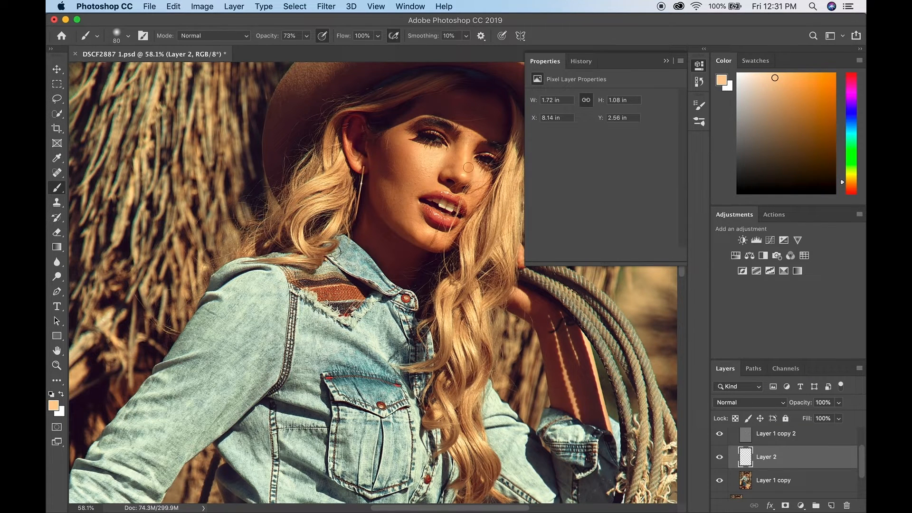
Sample the forehead's shadow tones and blend them across the shaded forehead beneath the hat with a 150 px brush
left_click(474, 104, "alt")
key("bracketright")
key("bracketright")
key("bracketright")
key("bracketright")
left_click_drag(461, 99, 499, 127)
left_click(444, 96, "alt")
left_click(493, 109, "alt")
left_click(491, 119, "alt")
left_click_drag(503, 112, 512, 109)
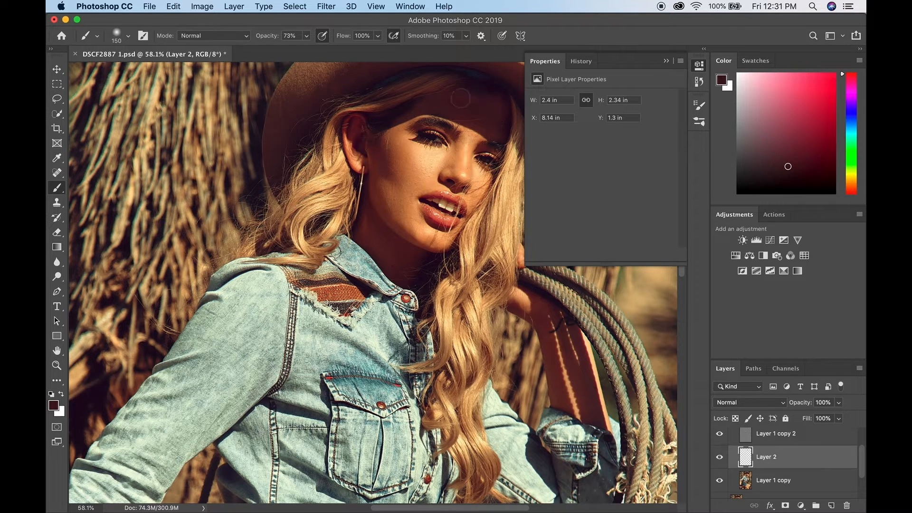
left_click(489, 117, "alt")
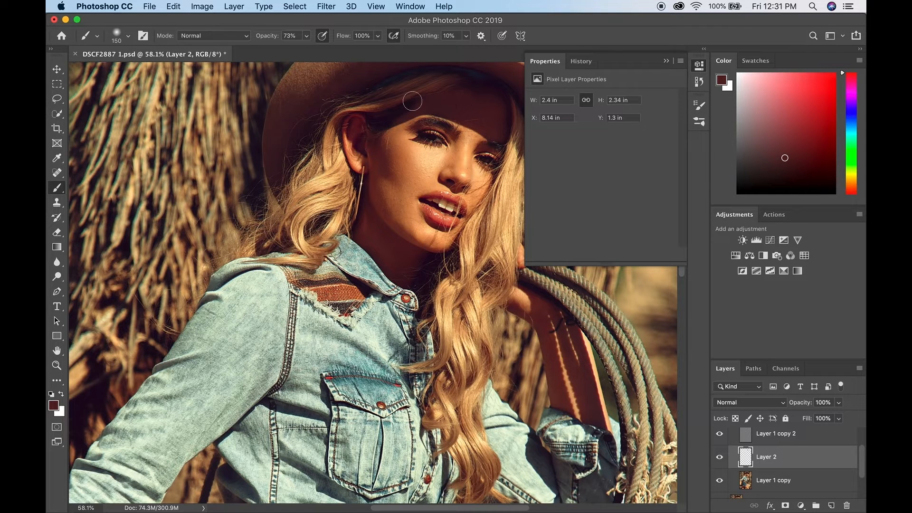
Sample the jaw and cheek tones and blend them down the shaded side of the face with the 150 px brush
left_click(401, 206, "alt")
left_click(398, 202)
left_click(384, 199, "alt")
left_click_drag(384, 186, 404, 237)
left_click(394, 168, "alt")
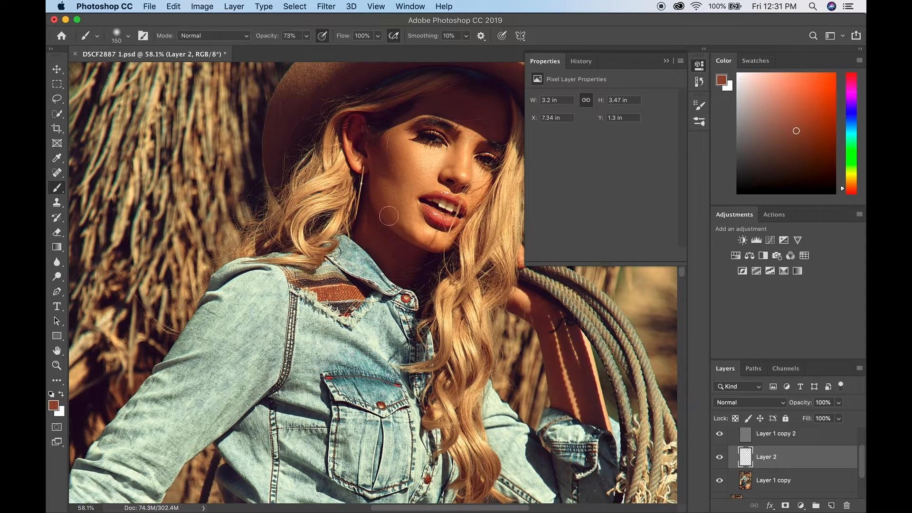
left_click(390, 162, "alt")
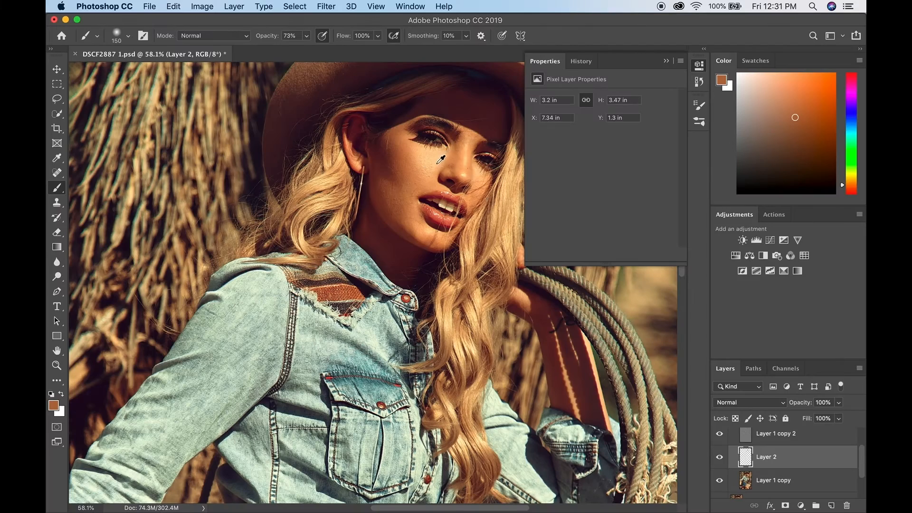
Resample the highlight, cheek and jaw tones and even out the cheek-to-jaw transition, reducing the brush to 90 px
left_click(439, 162, "alt")
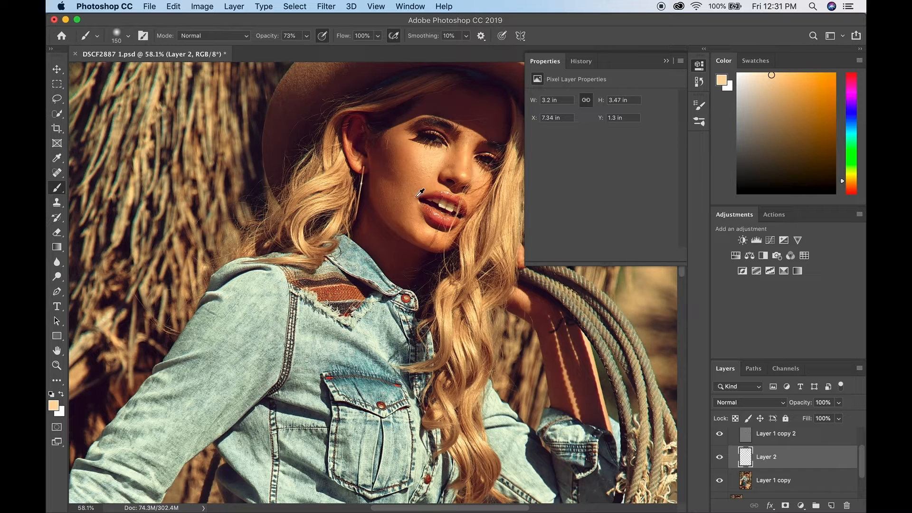
left_click(396, 175, "alt")
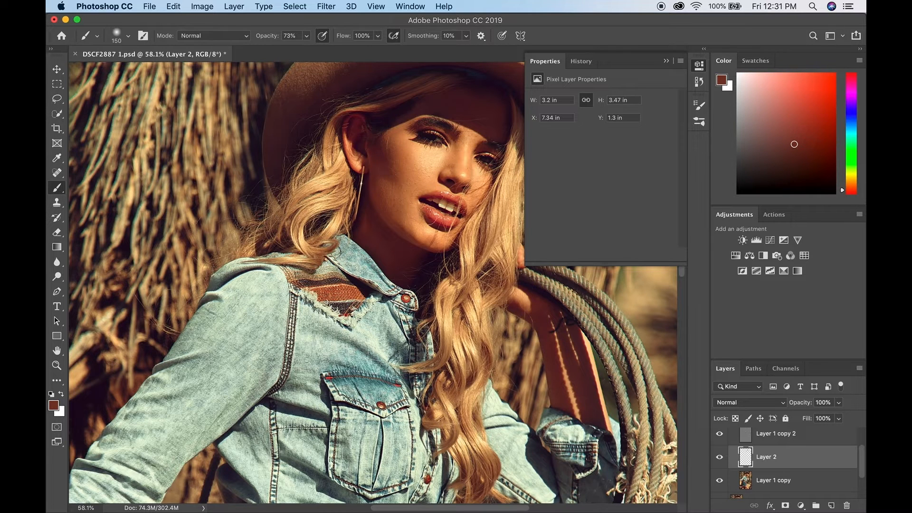
left_click(416, 211, "alt")
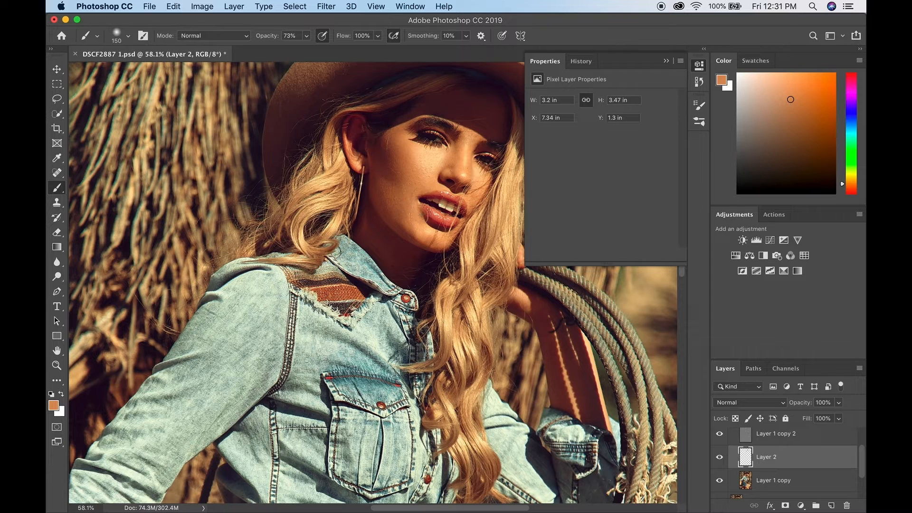
left_click(416, 212, "alt")
left_click(393, 206, "alt")
left_click(405, 224, "alt")
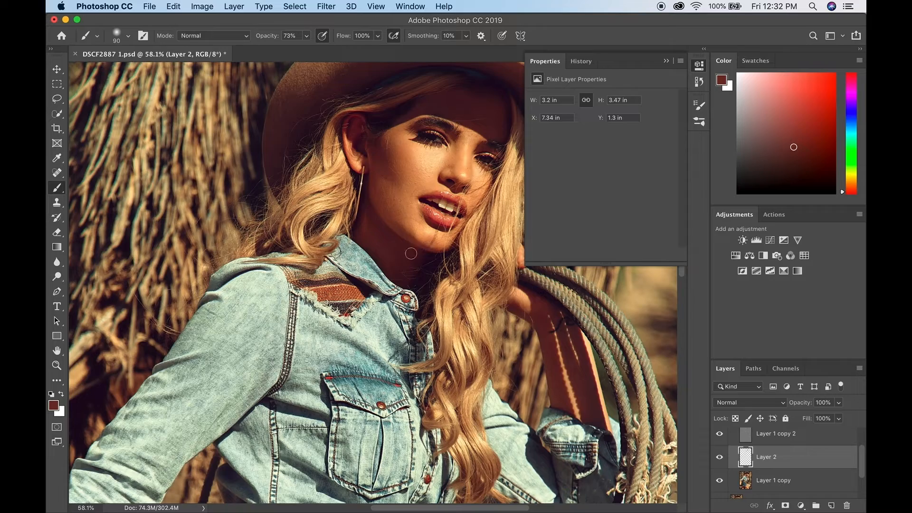
Sample the neck's shadow tones and paint them over the neck from the jawline to the collar with a 150 px brush
key("z")
mouse_move(409, 252)
left_mouse_down()
mouse_move(438, 255)
mouse_move(430, 260)
left_mouse_up()
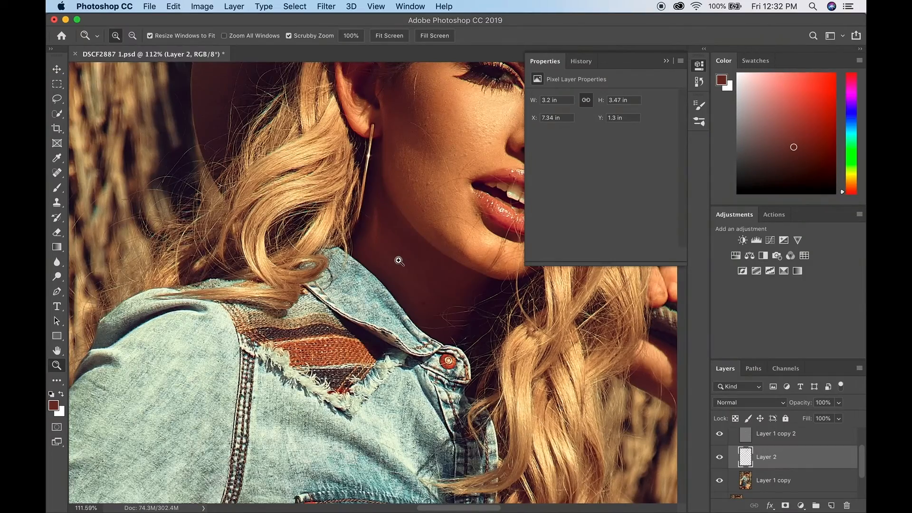
key("b")
left_click(393, 257, "alt")
key("bracketright")
key("bracketright")
key("bracketright")
mouse_move(393, 239)
left_mouse_down()
mouse_move(433, 278)
mouse_move(395, 230)
mouse_move(455, 289)
mouse_move(410, 260)
mouse_move(447, 305)
left_mouse_up()
left_click(416, 291, "alt")
left_click_drag(422, 275, 445, 289)
left_click_drag(386, 234, 437, 293)
left_click_drag(406, 247, 437, 286)
left_click_drag(401, 228, 449, 288)
left_click(377, 236, "alt")
left_click_drag(381, 203, 399, 240)
Sample the cheek and jawline tones, try blending the jaw edge with an 80 px brush, and undo the unwanted stroke
left_click(417, 207, "alt")
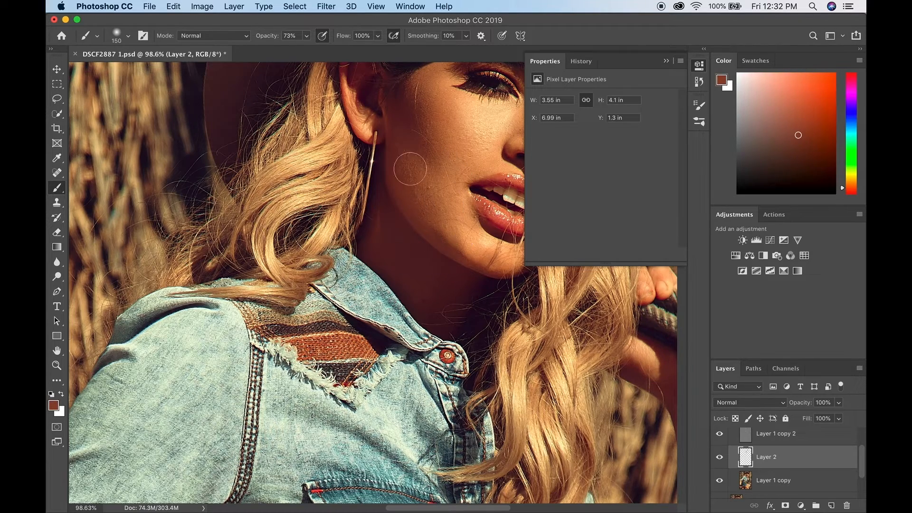
left_click(445, 231, "alt")
left_click(452, 230, "alt")
key("super+z")
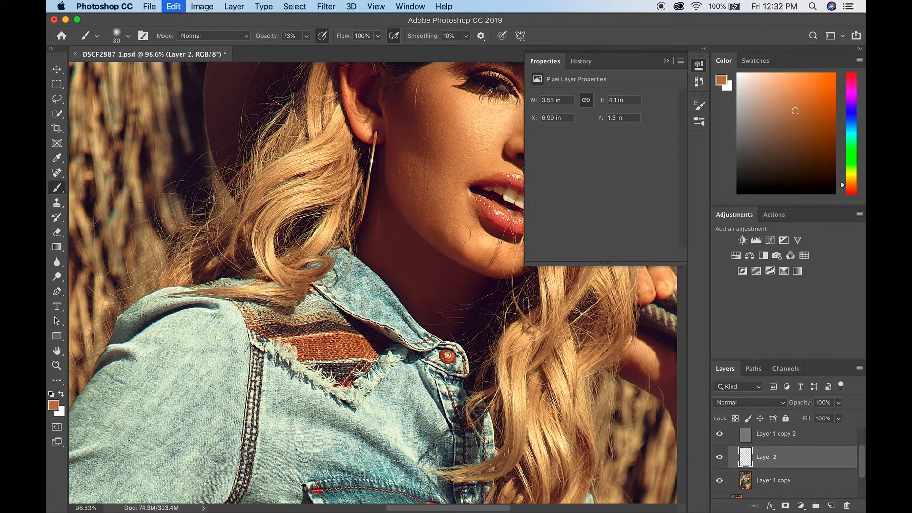
left_click(455, 248, "alt")
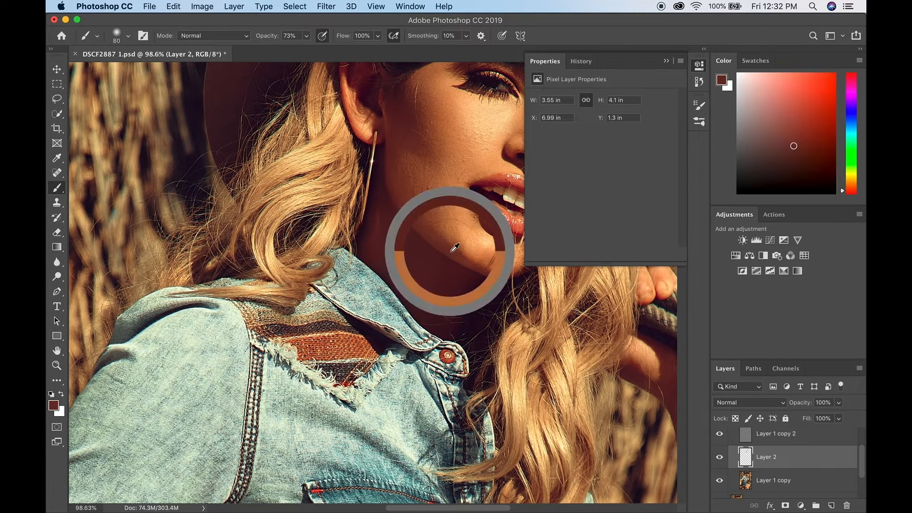
View the whole image and compare the face and neck painting with Layer 2 hidden and shown
key("z")
mouse_move(488, 155)
left_mouse_down()
mouse_move(413, 165)
mouse_move(471, 154)
left_mouse_up()
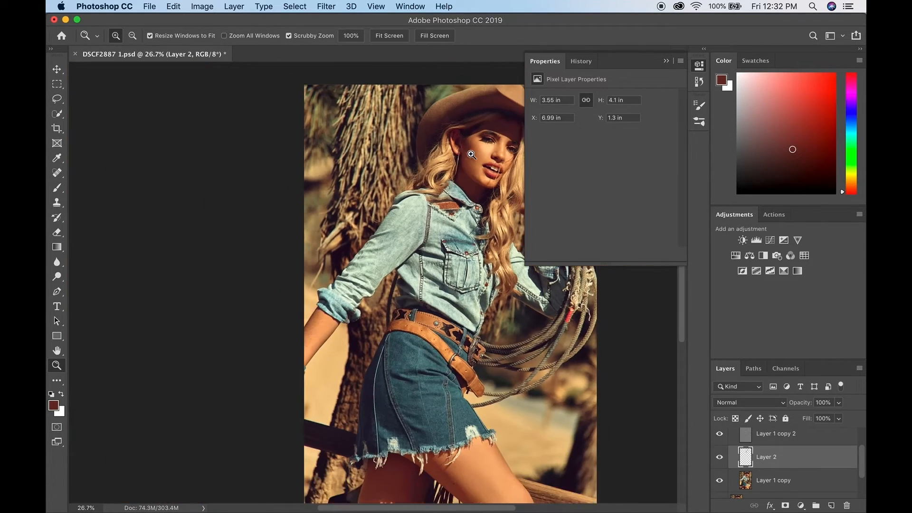
key("super+0")
left_click(720, 456)
left_click(723, 452)
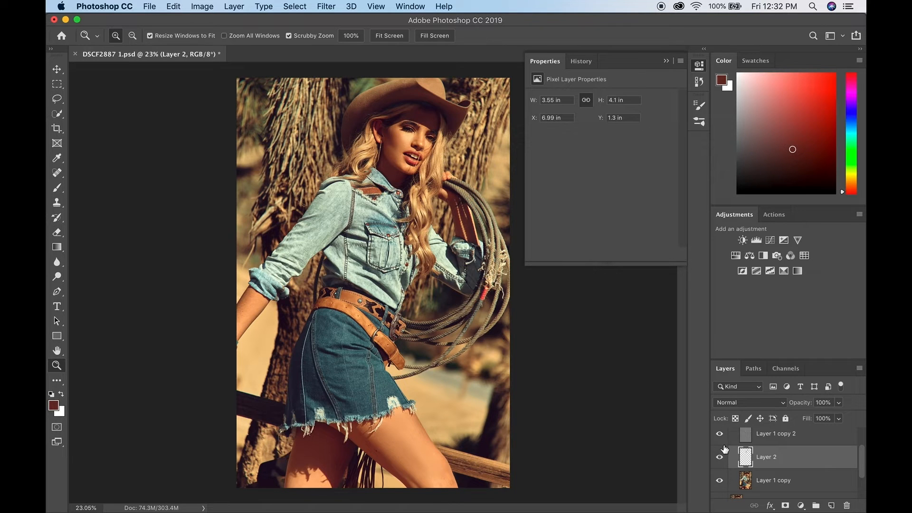
left_click(720, 457)
left_click(720, 457)
key("b")
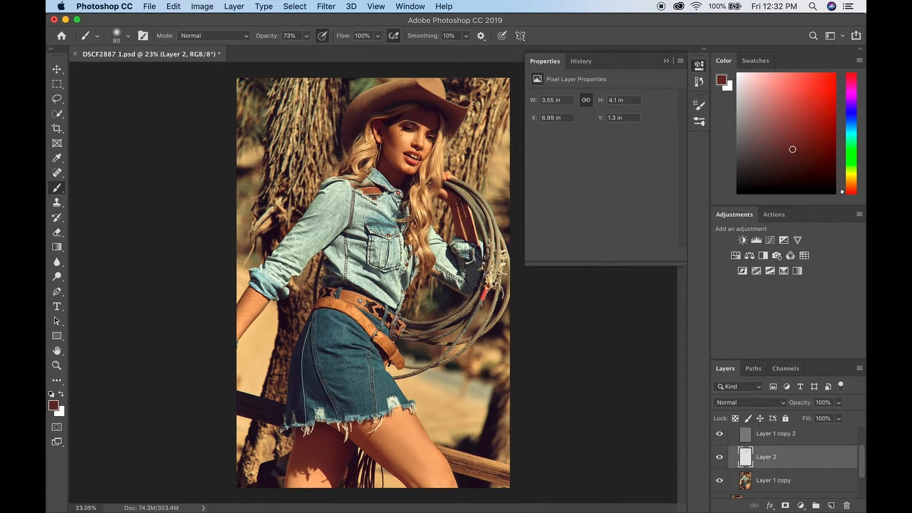
left_click(391, 140, "alt")
left_click(389, 141, "alt")
key("super+z")
key("super+z")
key("super+z")
key("super+z")
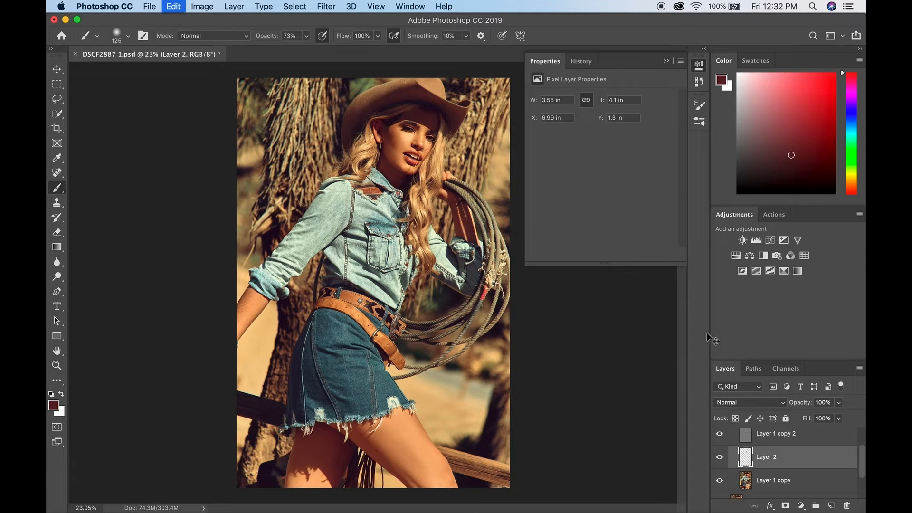
Add a new layer above Layer 2 and paint sampled shadow tones over the shaded cheek with the 125 px brush
left_click(830, 503)
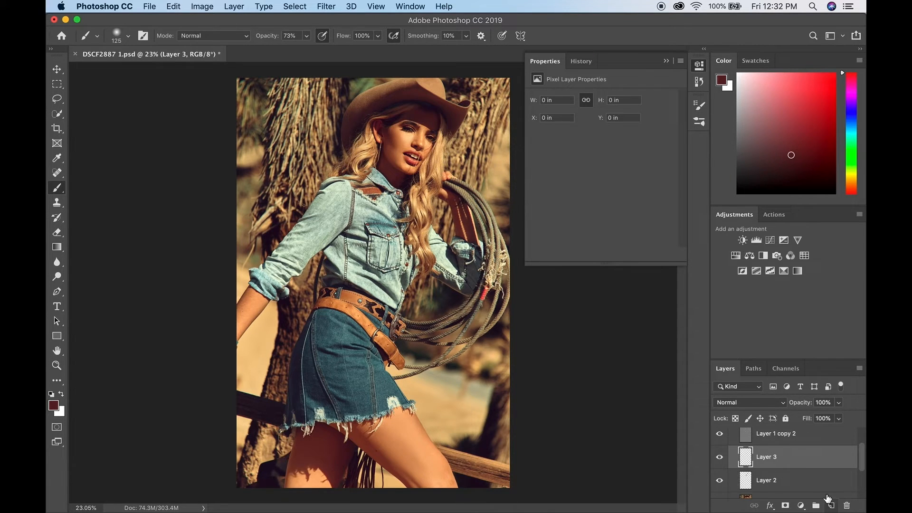
left_click(392, 138, "alt")
left_click_drag(393, 143, 391, 144)
left_click(391, 137, "alt")
left_click_drag(391, 154, 394, 150)
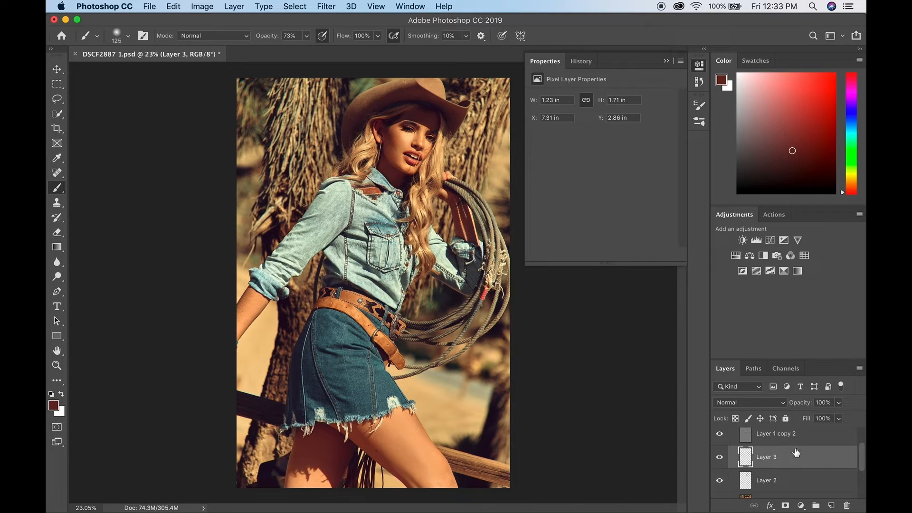
Compare Layer 2 hidden and shown, and merge Layer 3, Layer 2 and Layer 1 copy into one layer
scroll(797, 452, "down", 1)
left_click(722, 463)
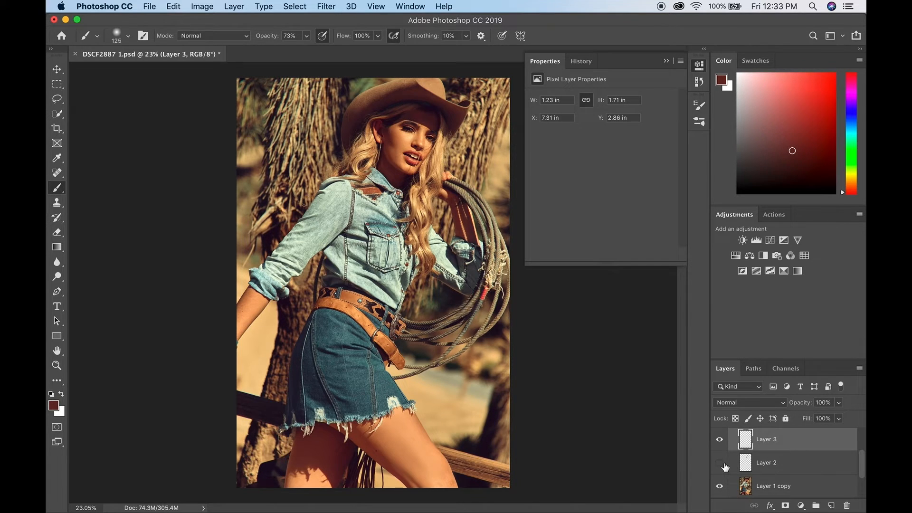
left_click(722, 463)
left_click(779, 484, "shift")
right_click(777, 482)
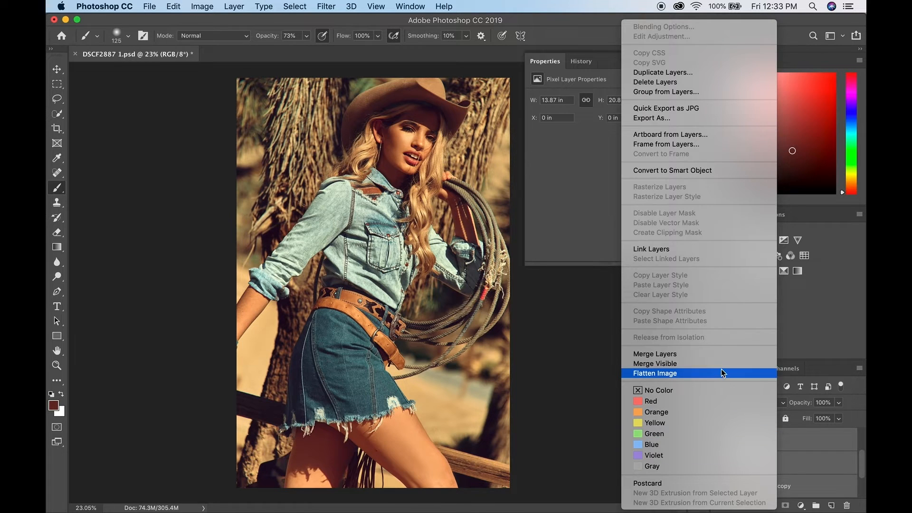
left_click(720, 355)
Duplicate the merged Layer 3 and lasso the shaded cheek area with a 12 px feather
key("super+j")
key("l")
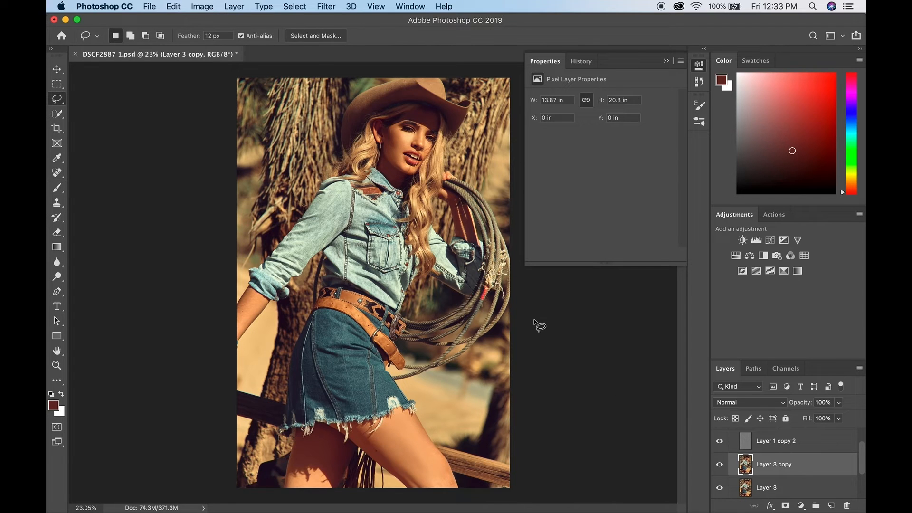
mouse_move(402, 151)
left_mouse_down()
mouse_move(398, 160)
mouse_move(389, 151)
mouse_move(395, 139)
left_mouse_up()
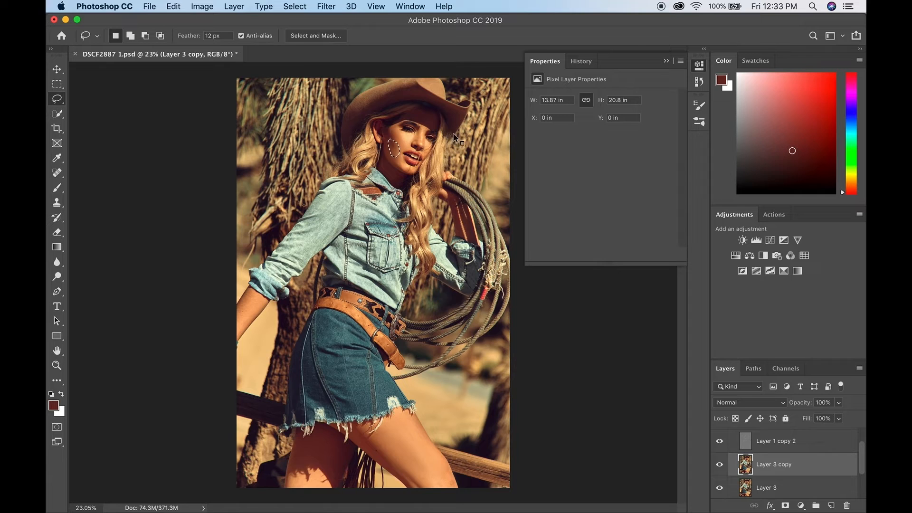
left_click(471, 150)
Set Layer 3 copy's opacity to 85% and merge it down into Layer 3
left_click_drag(804, 403, 792, 403)
type("85")
key("Return")
right_click(801, 463)
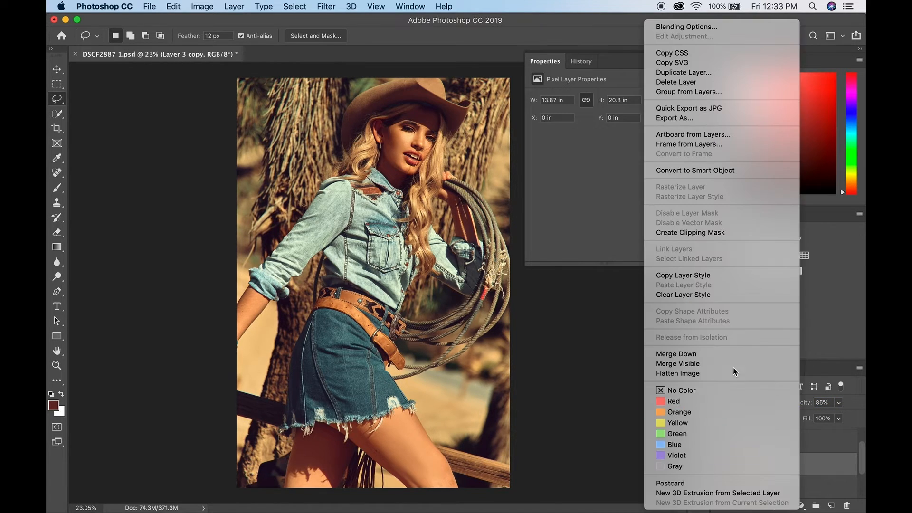
left_click(728, 353)
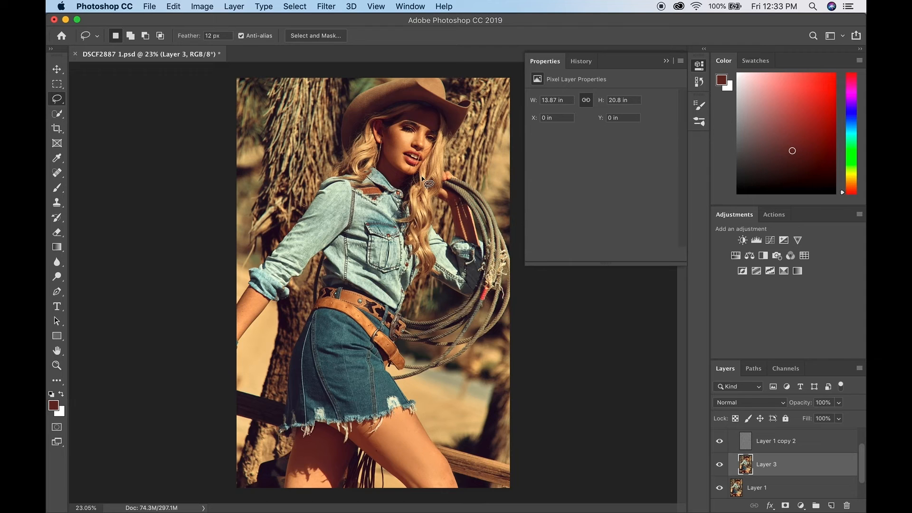
Add a new layer above Layer 3 and paint a sampled orange skin tone onto the cheek with the 125 px brush
scroll(422, 177, "up", 1)
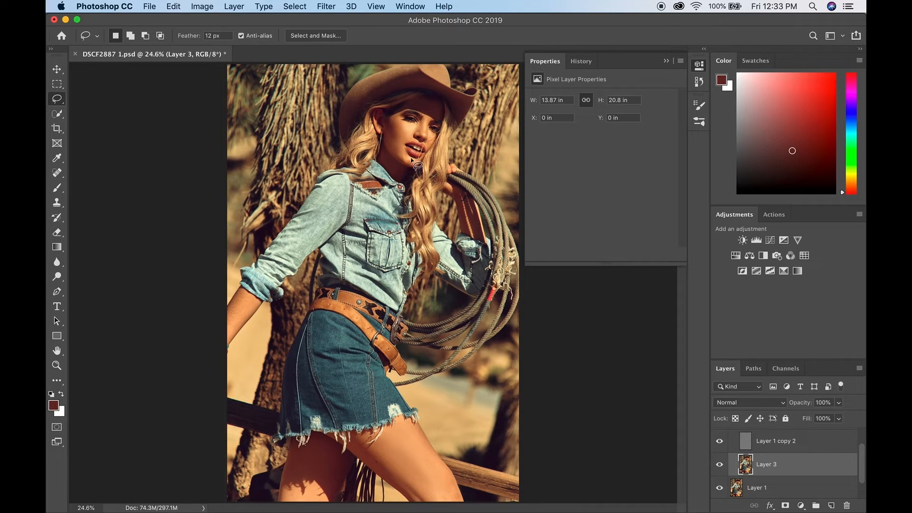
left_click(832, 505)
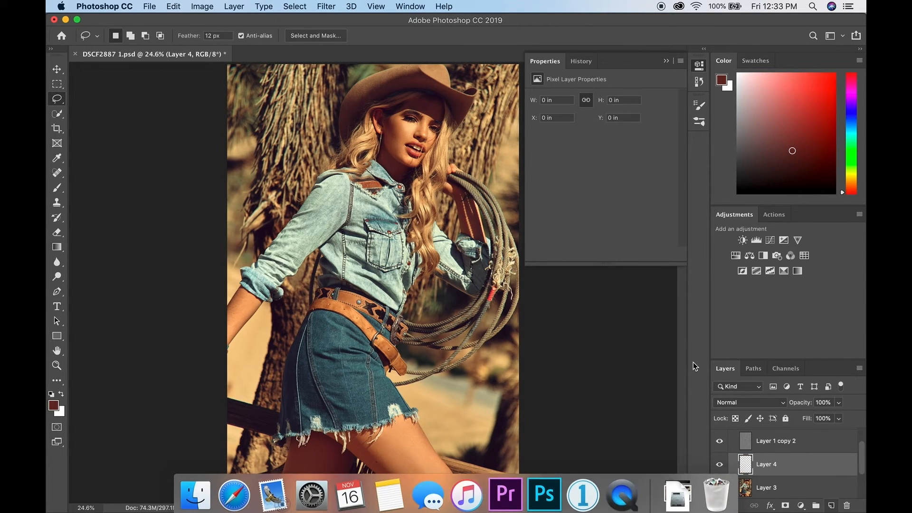
key("b")
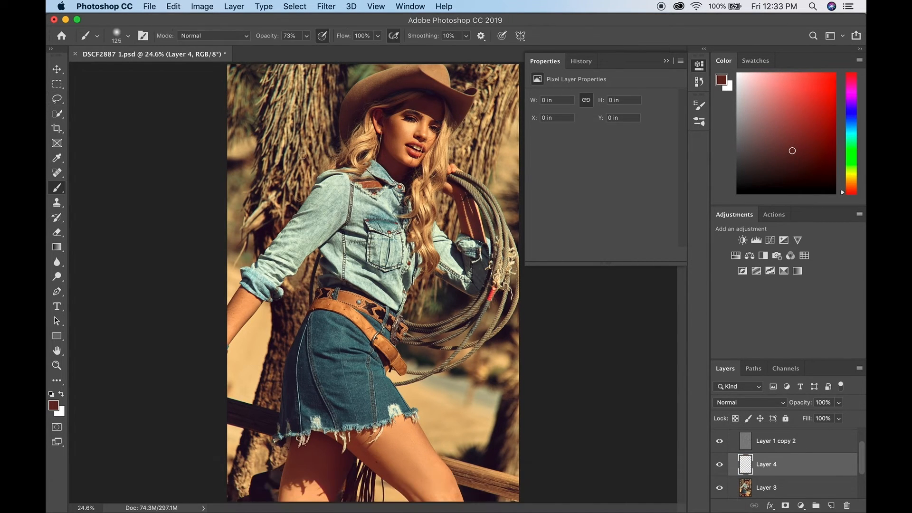
left_click(403, 142, "alt")
left_click_drag(398, 142, 404, 147)
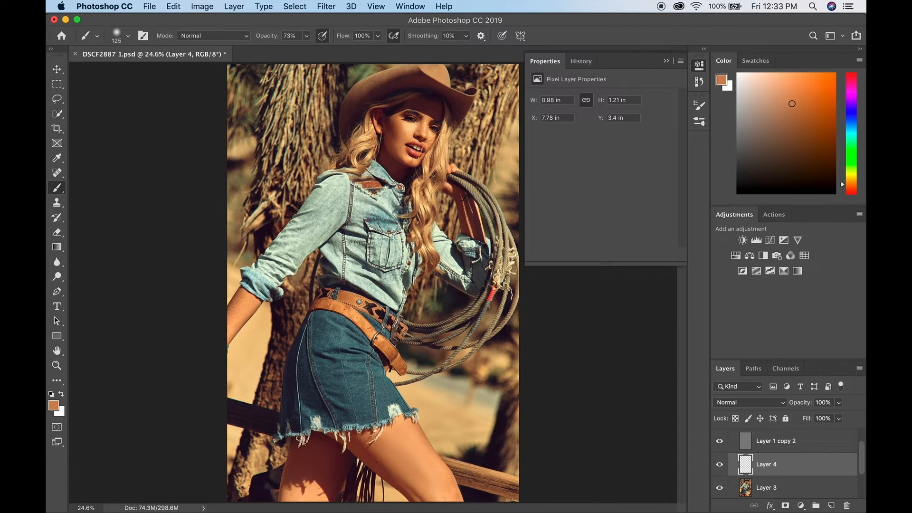
Sample dark and orange skin tones around the cheek and paint them over its shadow edge on Layer 4 with the 125 px brush
left_click(395, 145, "alt")
left_click(394, 142, "alt")
key("super+z")
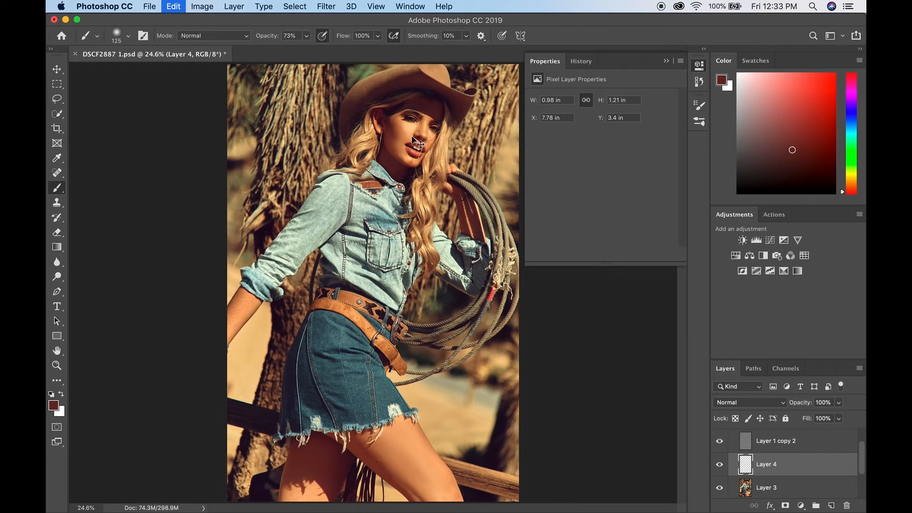
left_click_drag(393, 140, 397, 147)
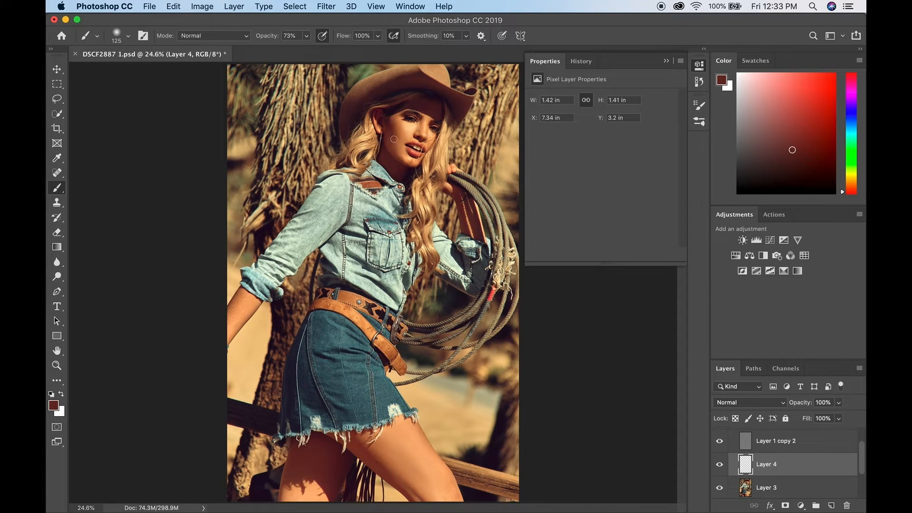
key("super+z")
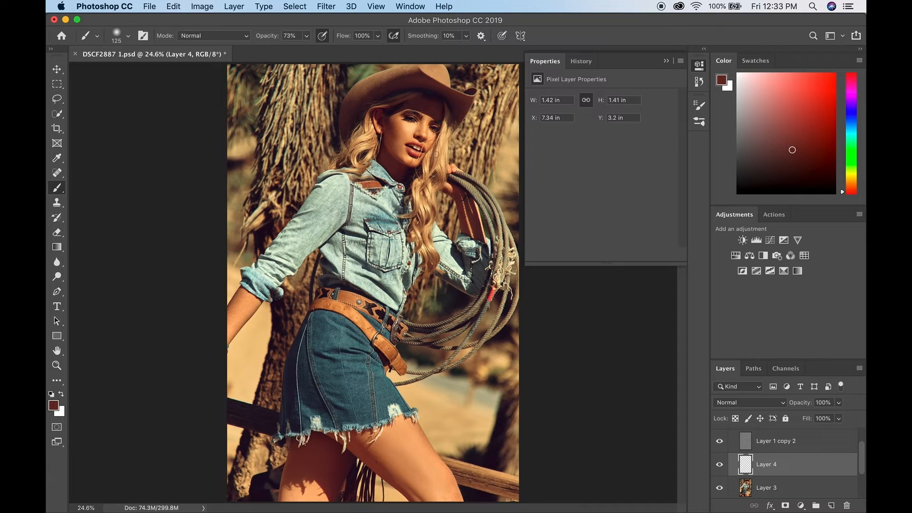
left_click(407, 140, "alt")
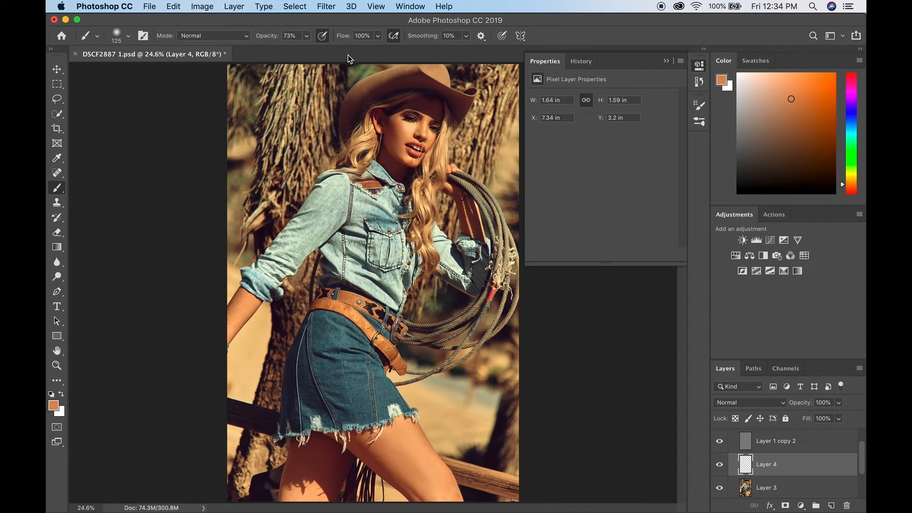
Set the brush to 45% opacity and 75% flow, and paint sampled skin tones on Layer 4 around the nose, cheek, mouth and chin
left_click_drag(346, 36, 334, 38)
left_click_drag(272, 37, 259, 39)
left_click(399, 135, "alt")
left_click(398, 129)
left_click(409, 123, "alt")
left_click(409, 129, "alt")
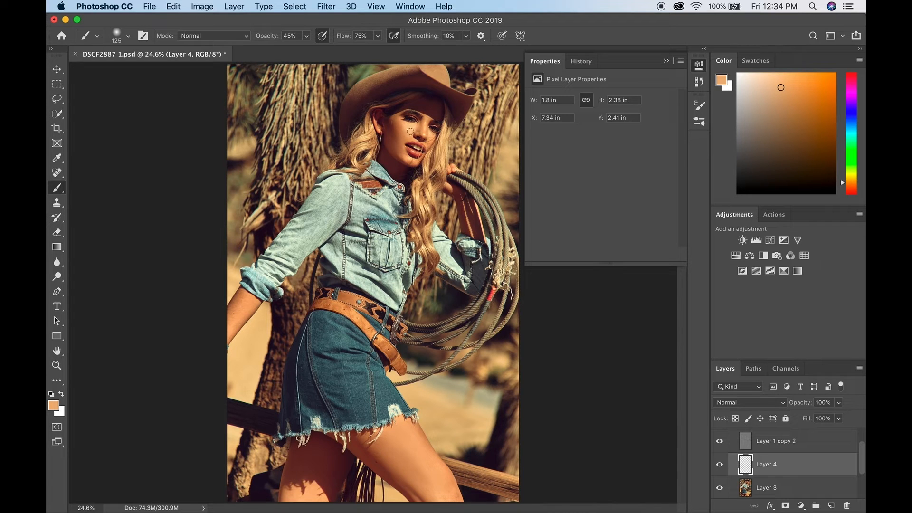
left_click(405, 146, "alt")
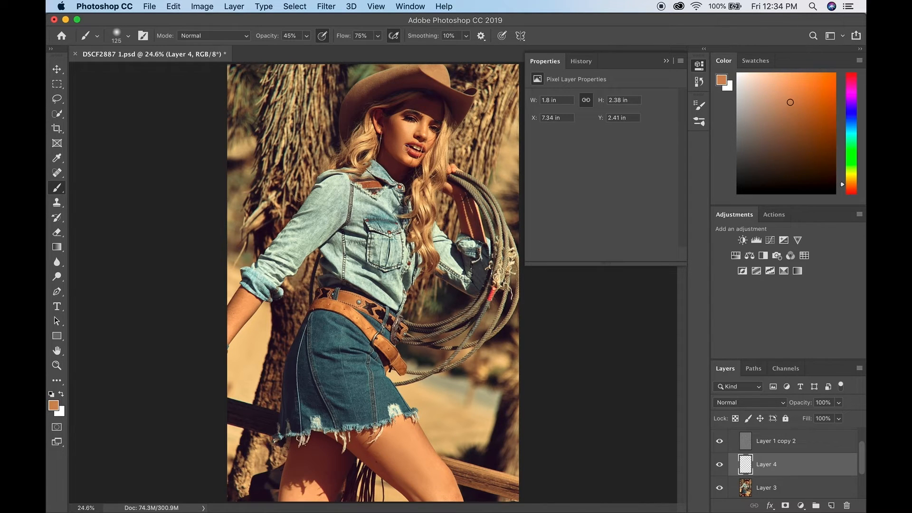
left_click(408, 157, "alt")
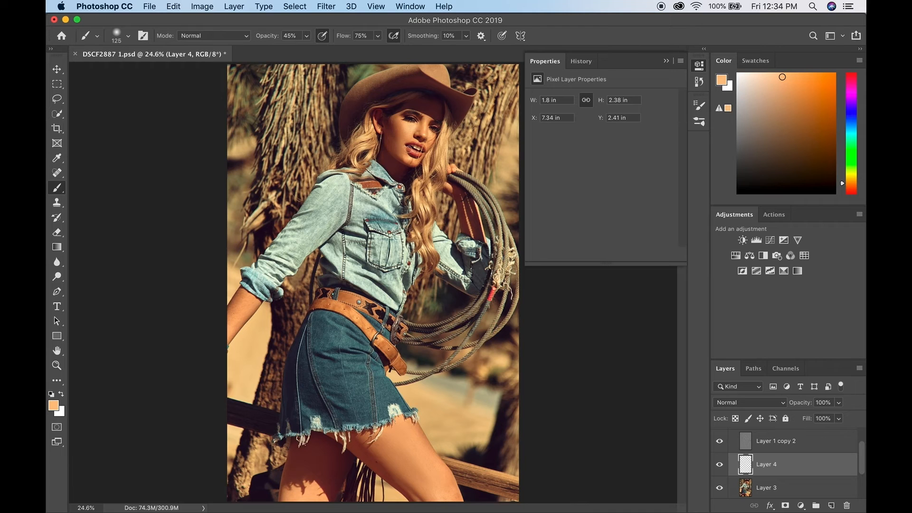
left_click(402, 141, "alt")
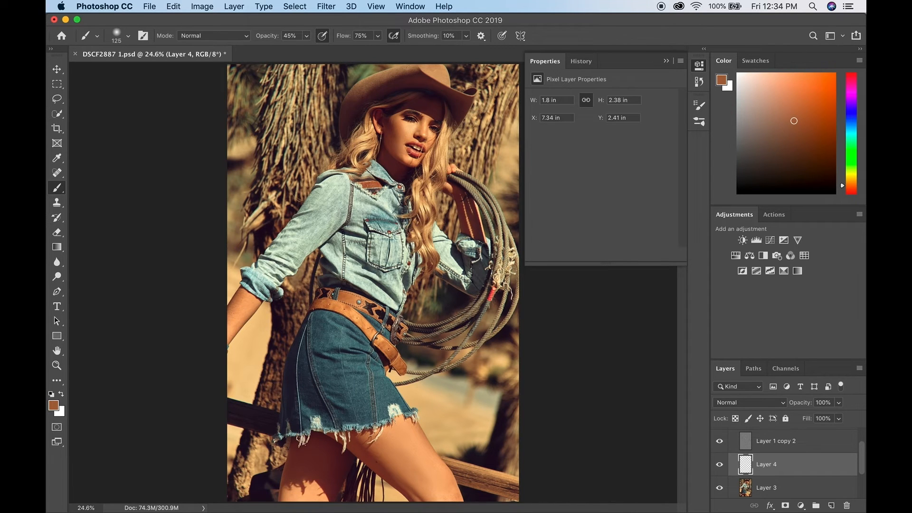
left_click(402, 153, "alt")
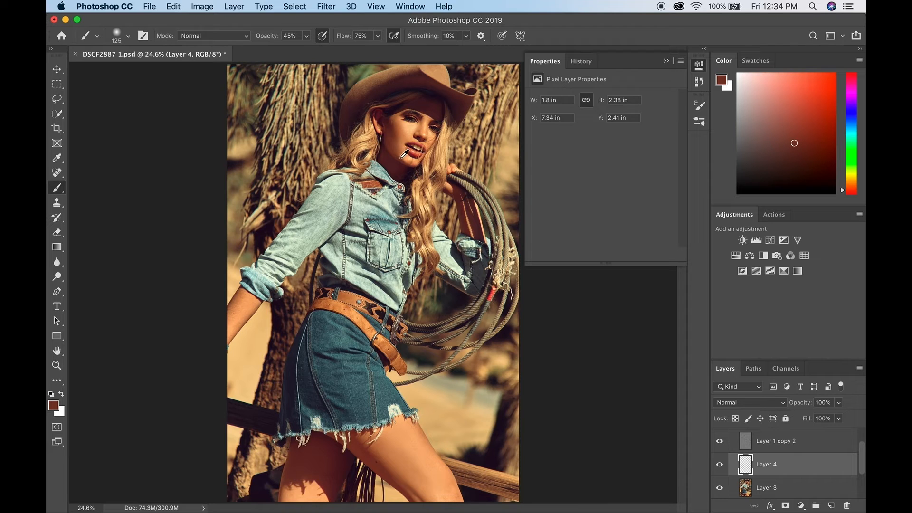
left_click(405, 153, "alt")
left_click(405, 164, "alt")
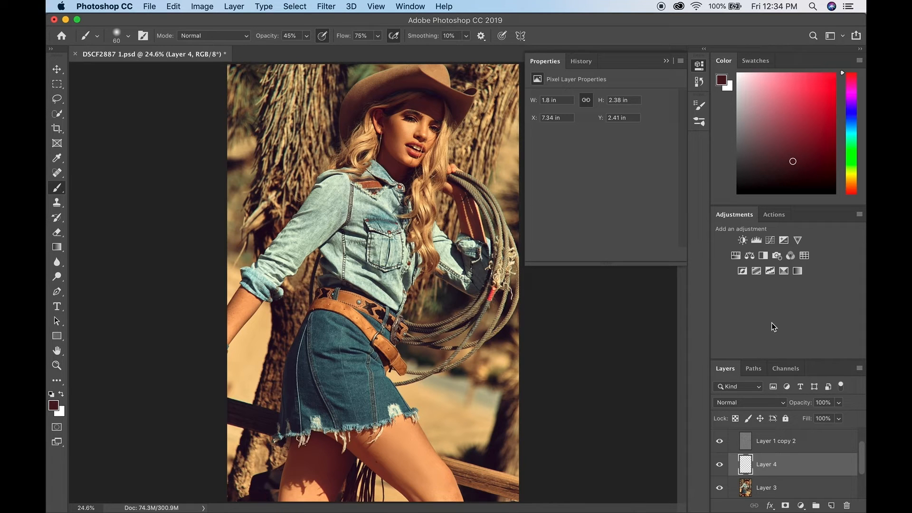
Compare Layer 4 hidden and shown, add a layer mask to it, and mask paint beside the nose with a black 175 px brush
left_click(720, 466)
left_click(720, 468)
left_click(720, 467)
left_click(720, 468)
left_click(786, 506)
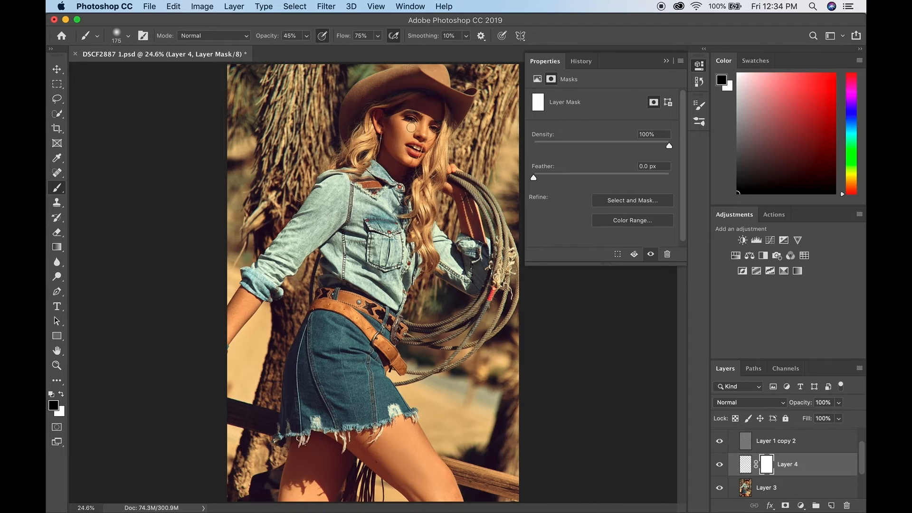
left_click(414, 124)
Merge the masked Layer 4 with Layer 3 into one layer
left_click(789, 488)
right_click(787, 488)
left_click(664, 354)
key("BackSpace")
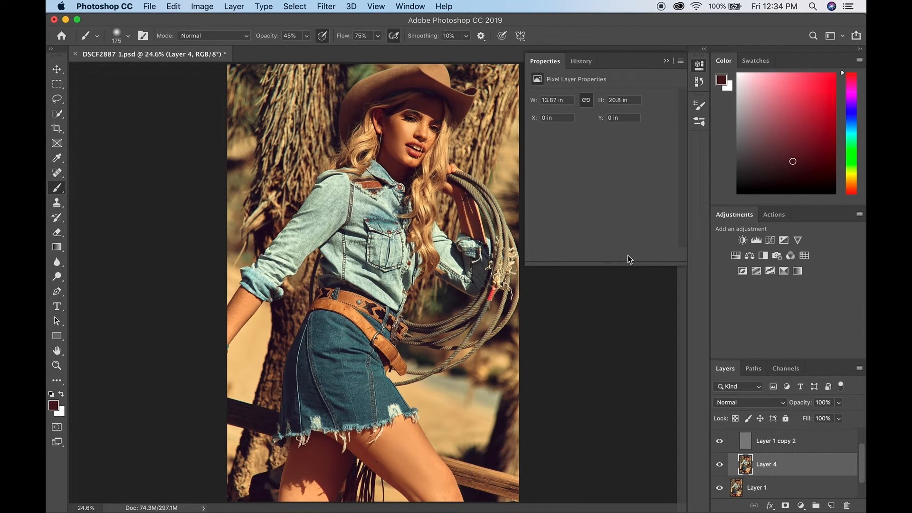
Duplicate the merged Layer 4, lasso the cheek areas beside the mouth and nose with a 12 px feather, and compare the last change
key("ctrl+j")
key("l")
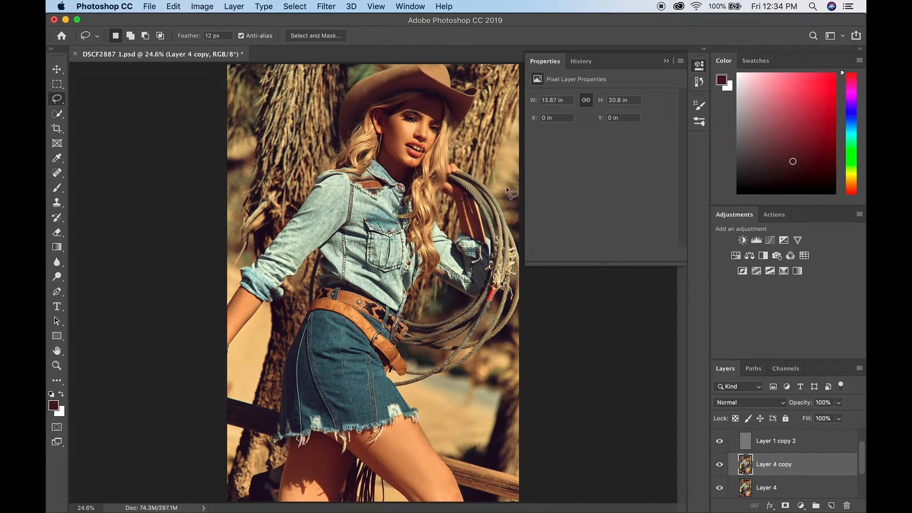
mouse_move(406, 155)
left_mouse_down()
mouse_move(400, 161)
mouse_move(403, 140)
left_mouse_up()
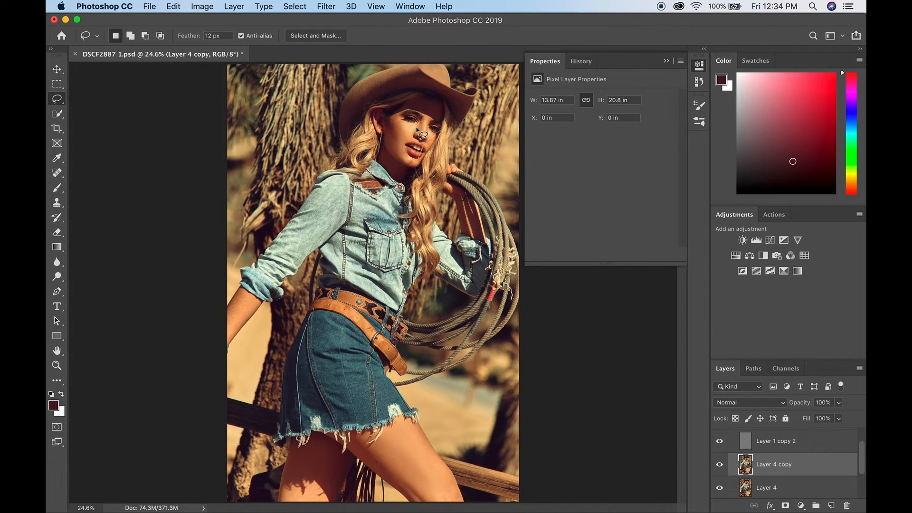
left_click_drag(415, 128, 410, 130)
key("super+z")
key("super+shift+z")
Lasso the upper cheek beneath the eye with a 12 px feather, and merge Layer 4 copy down into Layer 4
key("z")
left_click_drag(426, 136, 463, 169)
key("super+d")
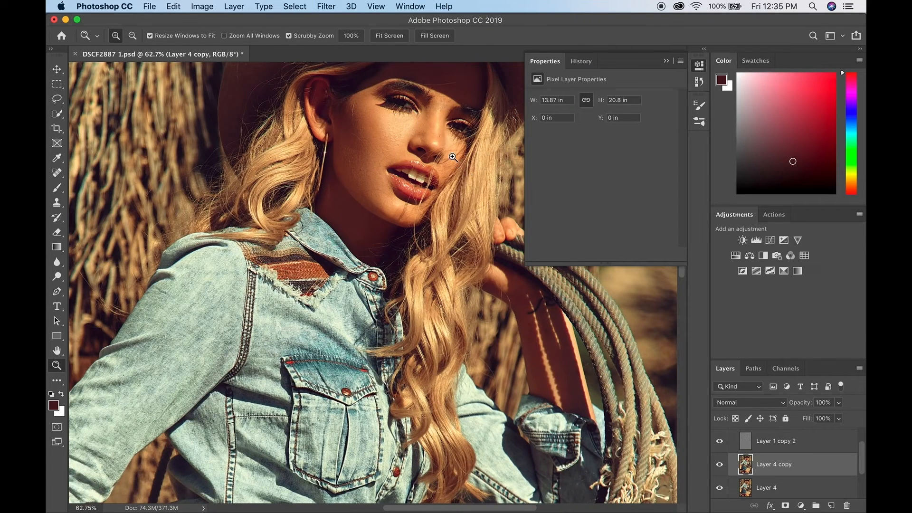
key("l")
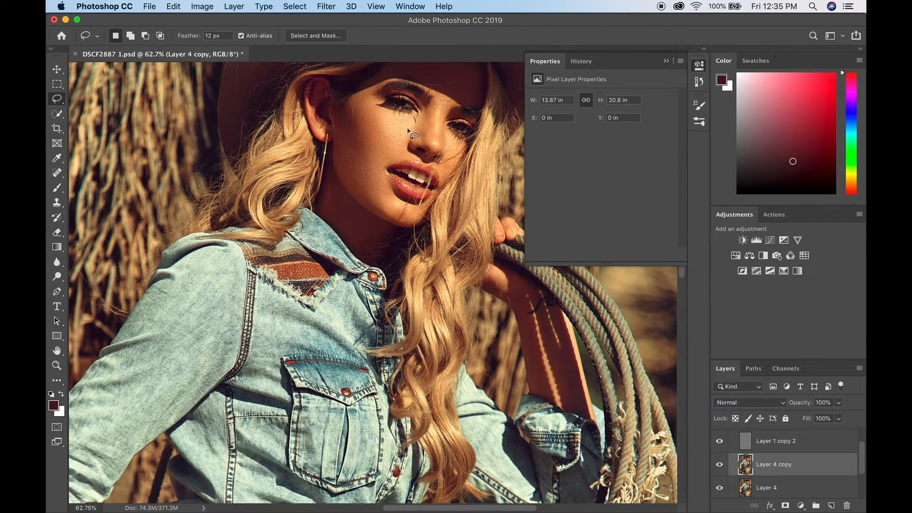
left_click_drag(409, 111, 410, 113)
right_click(808, 464)
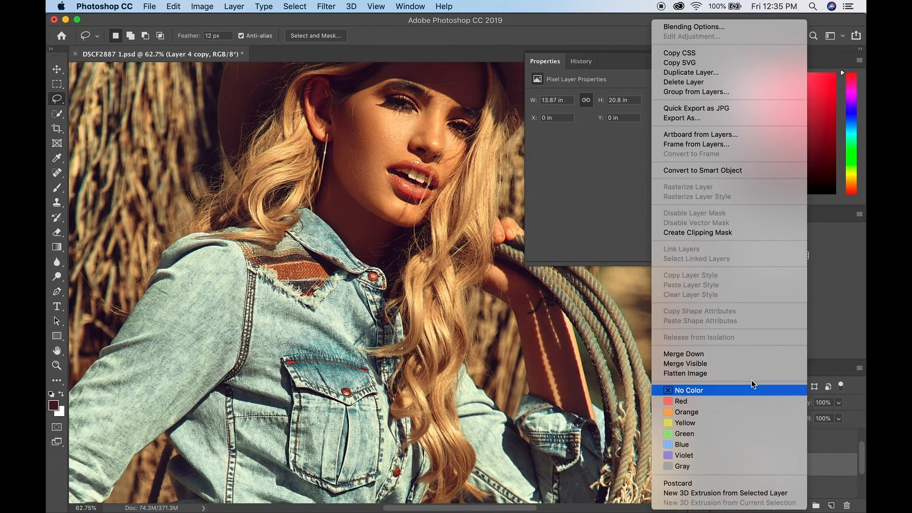
left_click(746, 355)
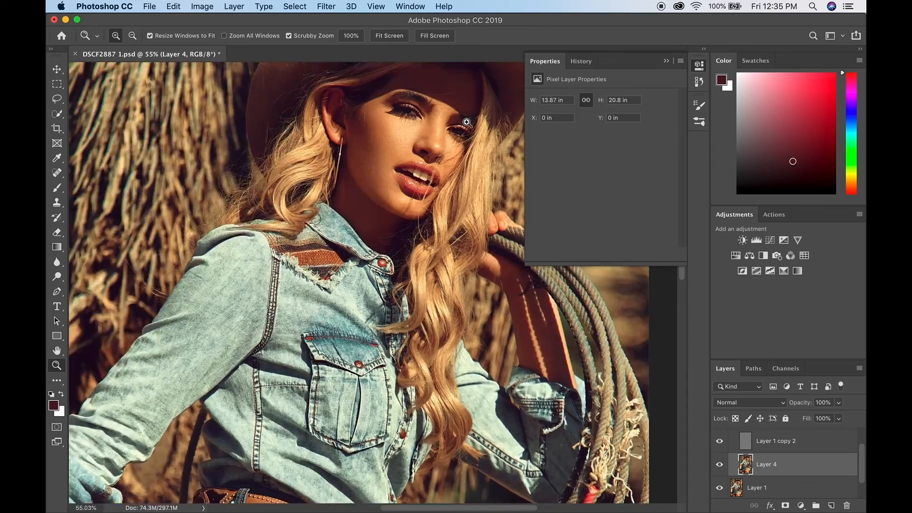
Clone clean skin texture over the rough spots on the cheek in Layer 1 copy 2 with a 50 px Clone Stamp
left_click_drag(467, 122, 466, 122)
left_click_drag(306, 185, 306, 185)
left_click(765, 441)
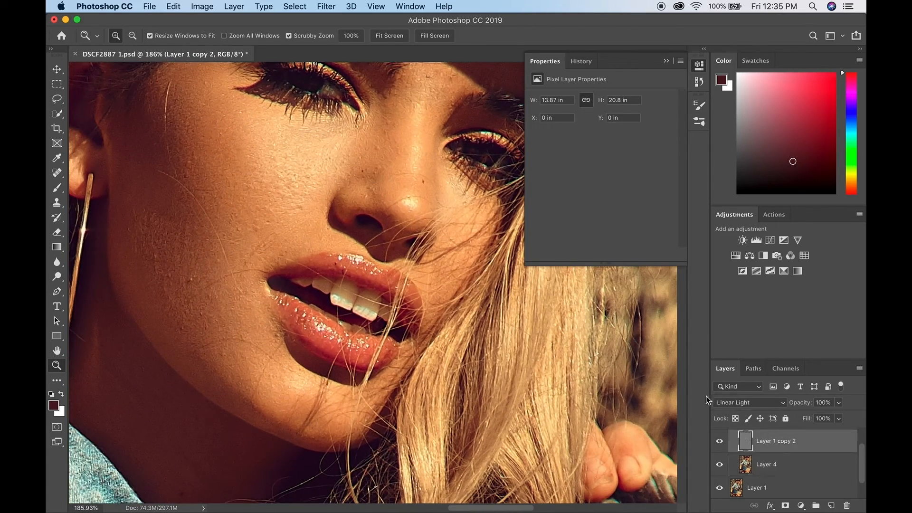
key("j")
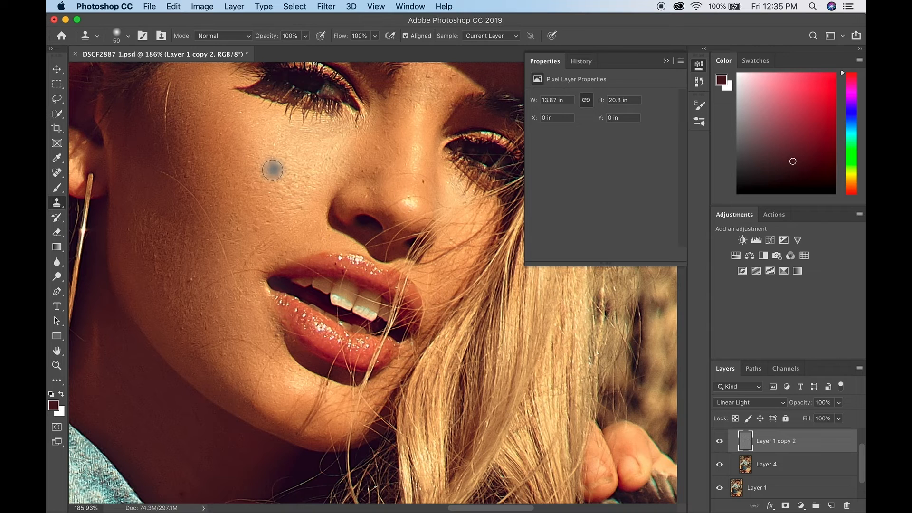
left_click_drag(273, 170, 287, 180)
left_click(303, 153, "alt")
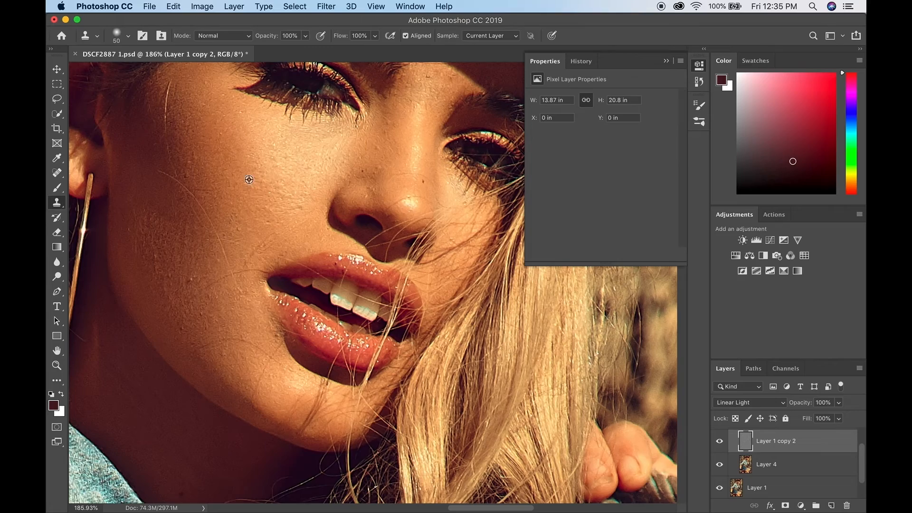
Add a Curves adjustment above Layer 4, raise the RGB midtones to brighten the image, and invert its mask to black
key("z")
left_click_drag(434, 104, 384, 126)
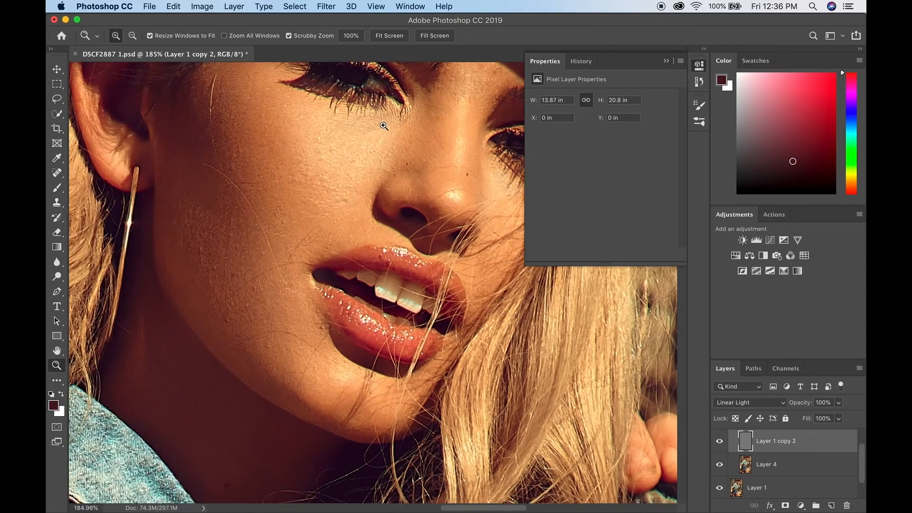
left_click(779, 463)
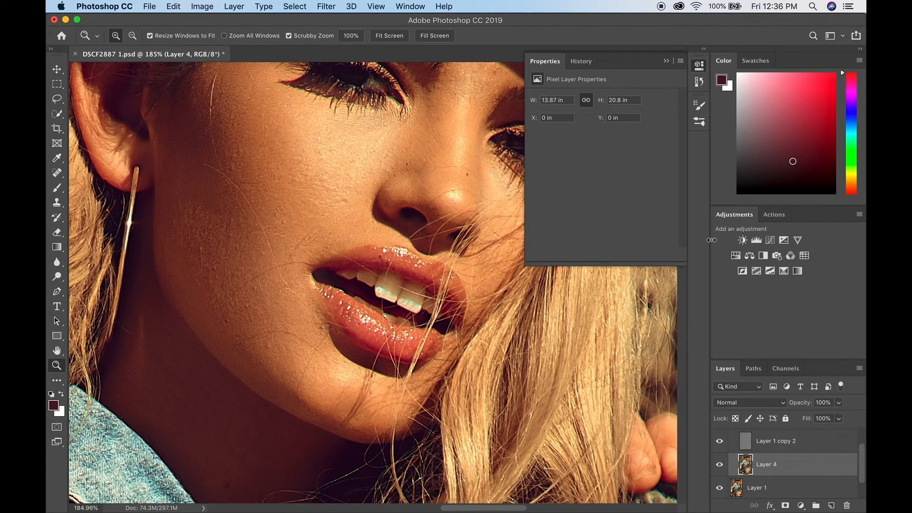
left_click(770, 240)
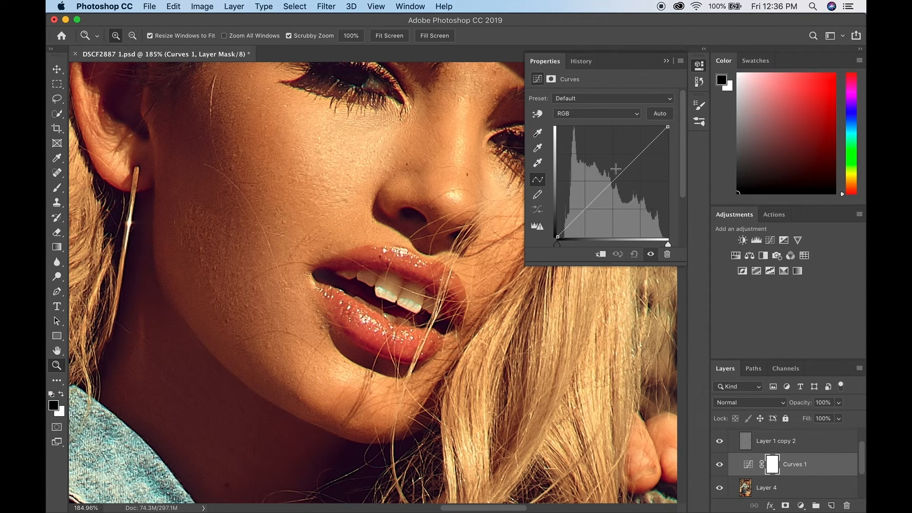
left_click_drag(618, 176, 606, 160)
key("super+i")
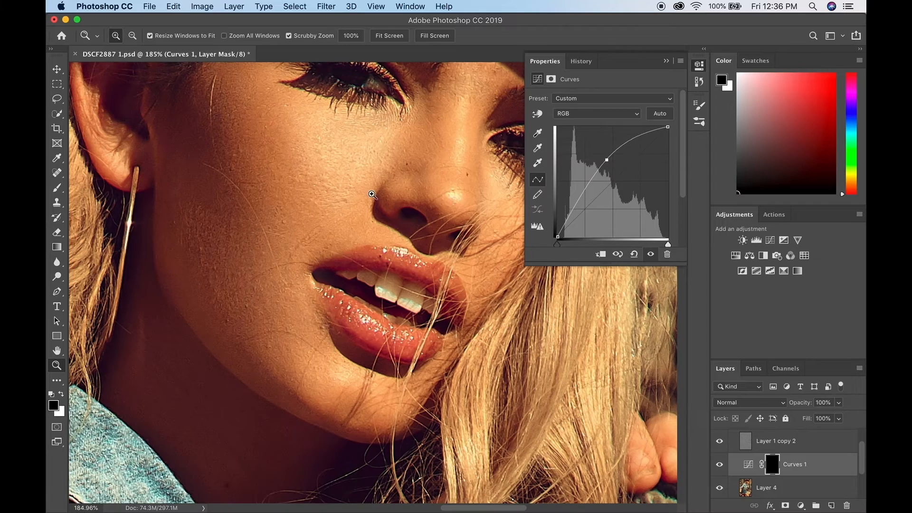
Paint white on the Curves 1 mask under the eye with a 15 px brush to lighten the dark skin there
key("b")
key("bracketleft")
key("bracketleft")
key("bracketleft")
key("bracketleft")
key("bracketleft")
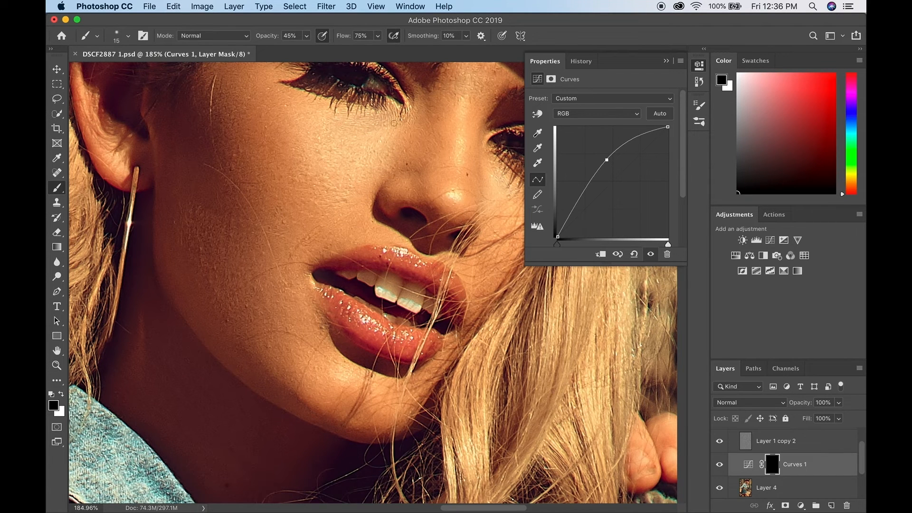
key("x")
left_click_drag(385, 119, 392, 115)
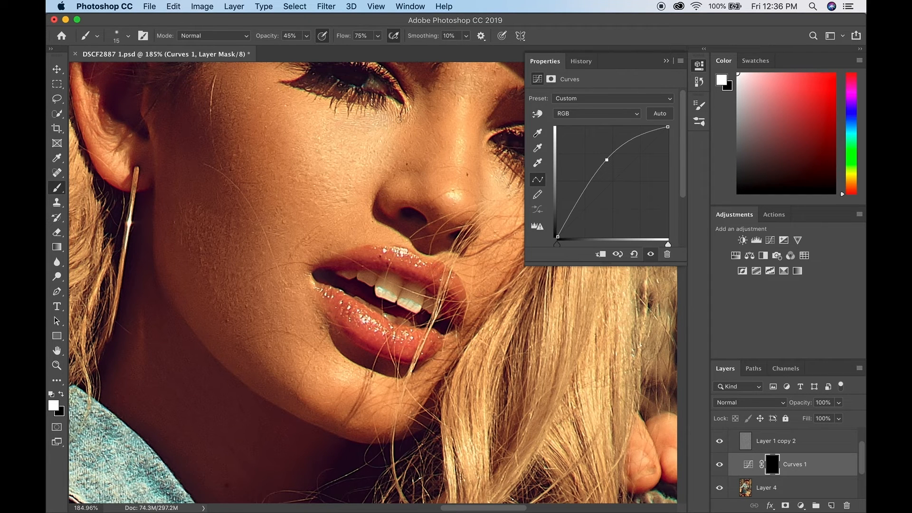
Brighten more of the face on the Curves 1 mask with a 40 px brush, and merge Curves 1 down into Layer 4
key("z")
key("super+0")
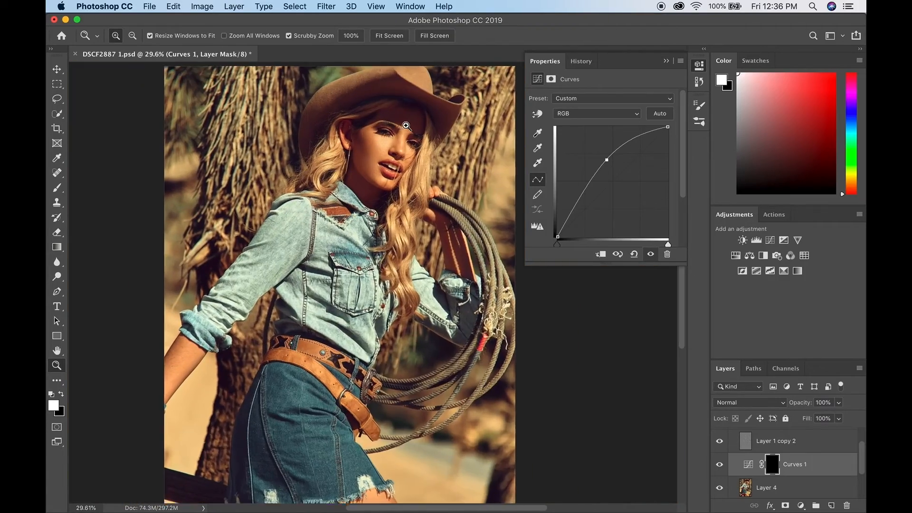
left_click_drag(406, 126, 416, 127)
key("b")
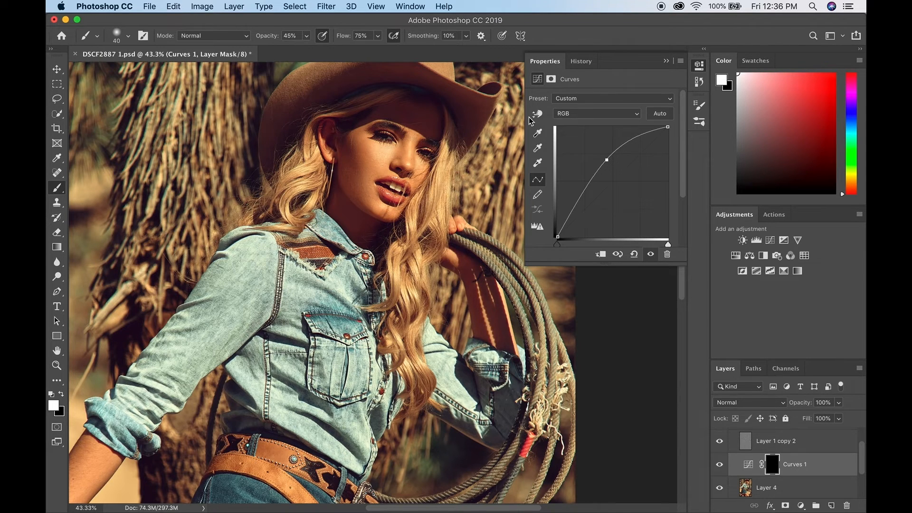
key("z")
mouse_move(447, 223)
left_mouse_down()
mouse_move(439, 223)
mouse_move(450, 227)
left_mouse_up()
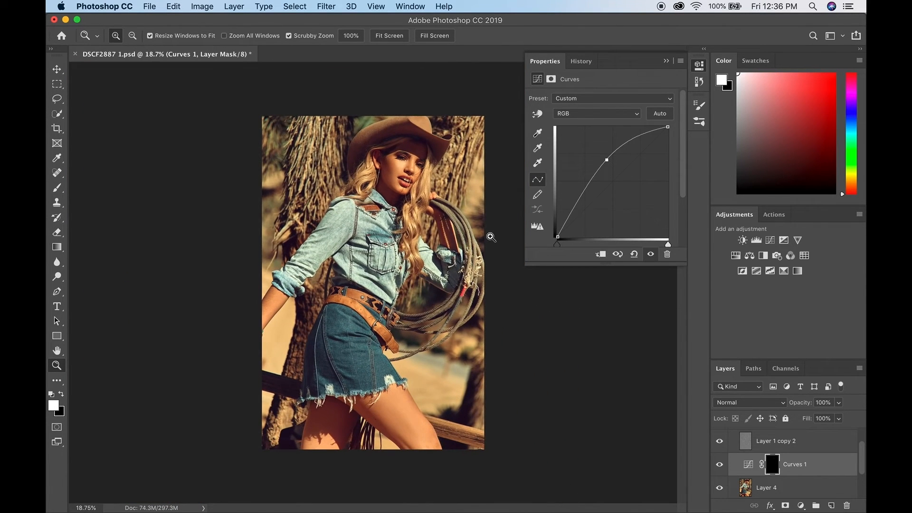
right_click(831, 457)
left_click(778, 354)
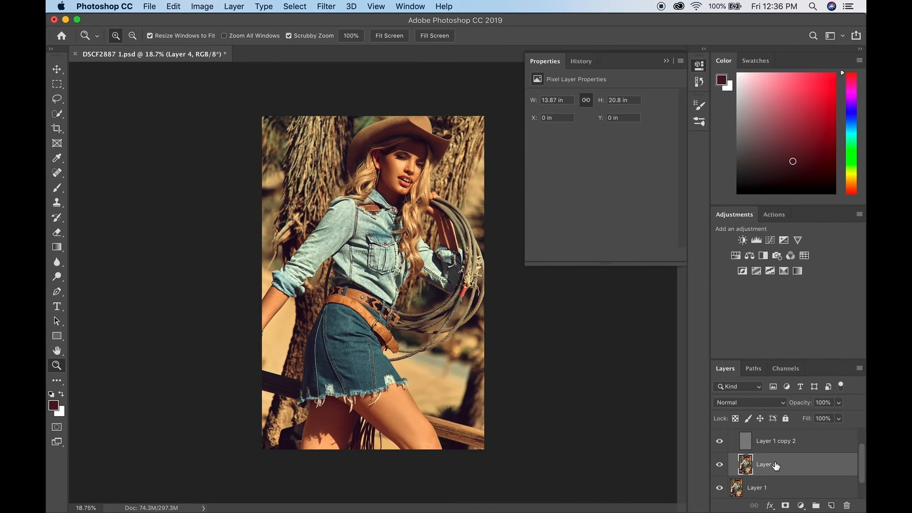
Collapse the FS group and toggle its visibility to compare the portrait before and after the skin retouching
scroll(760, 453, "up", 2)
left_click(737, 449)
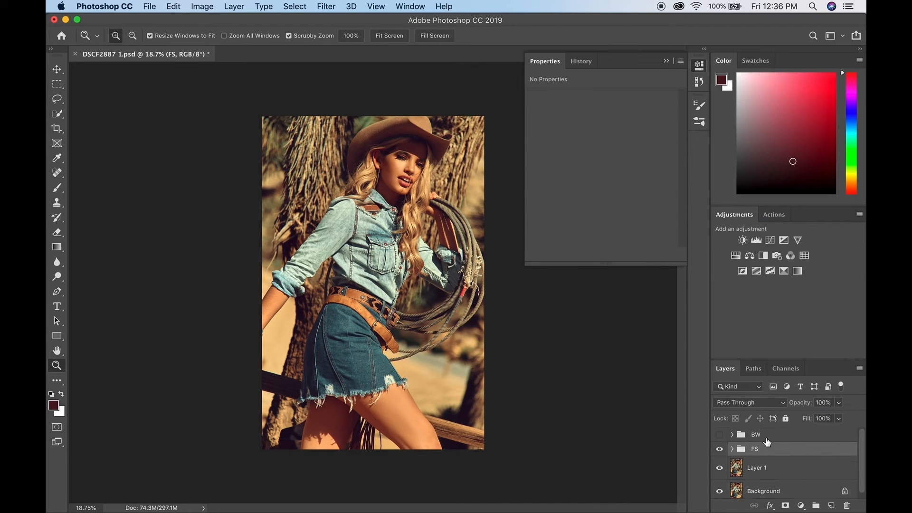
left_click(722, 450)
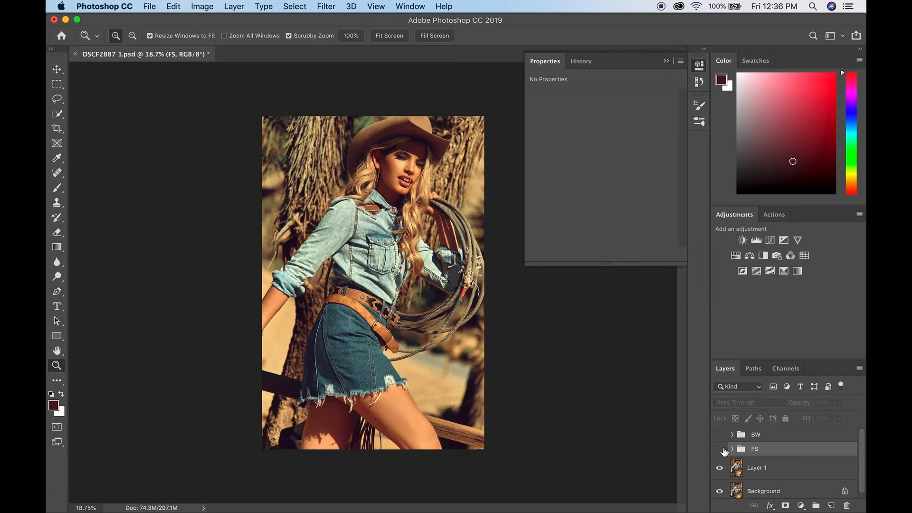
left_click(720, 449)
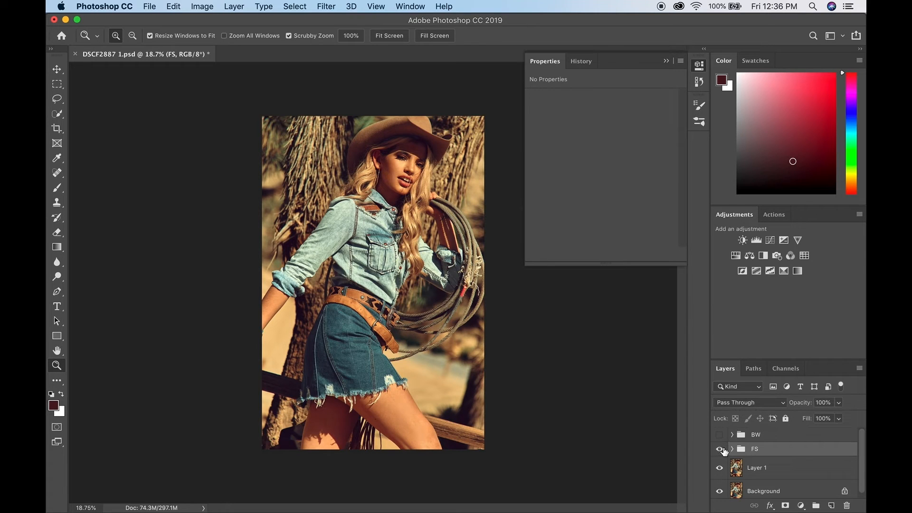
left_click(721, 449)
left_click(721, 449)
left_click(395, 172)
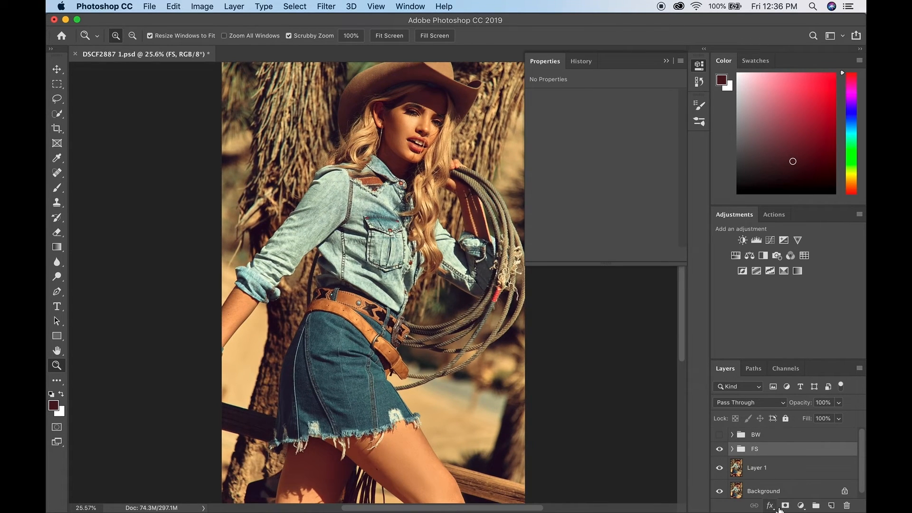
Add a layer mask to the FS group and paint black over the face at 45% opacity to soften the retouching there
left_click(785, 506)
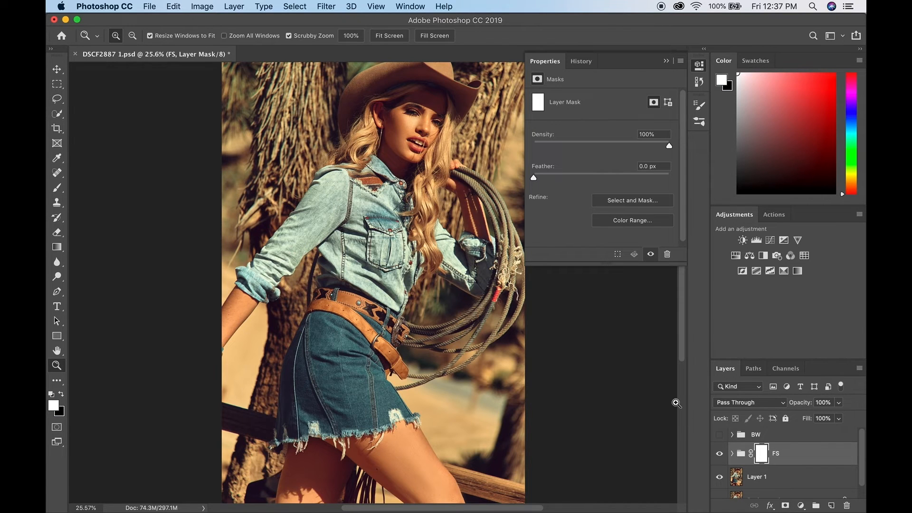
key("b")
key("x")
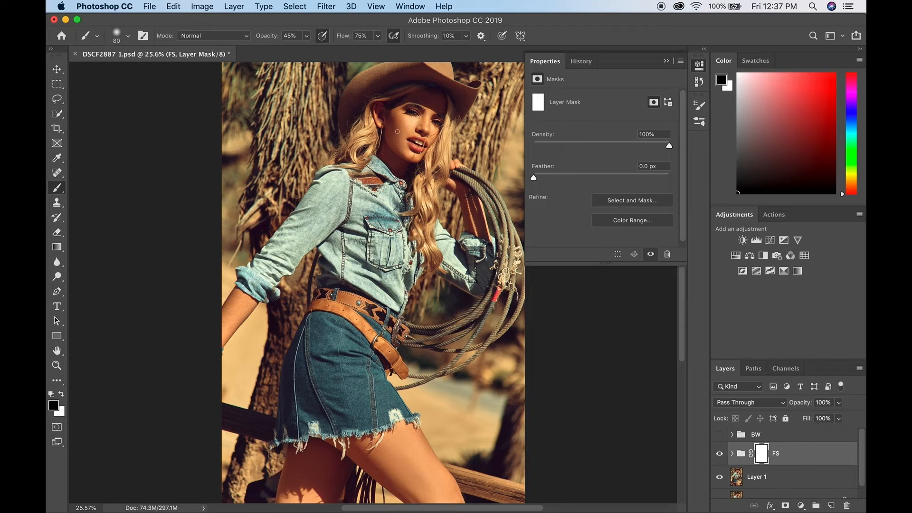
left_click_drag(418, 153, 401, 139)
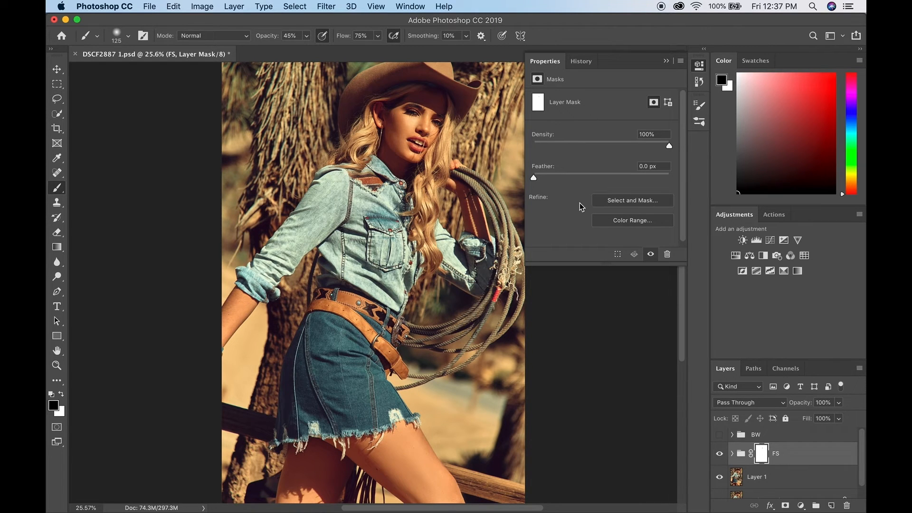
Toggle the masked FS group's visibility at full-image view to compare the portrait with and without the retouching
left_click(720, 454)
left_click(720, 454)
key("z")
key("super+minus")
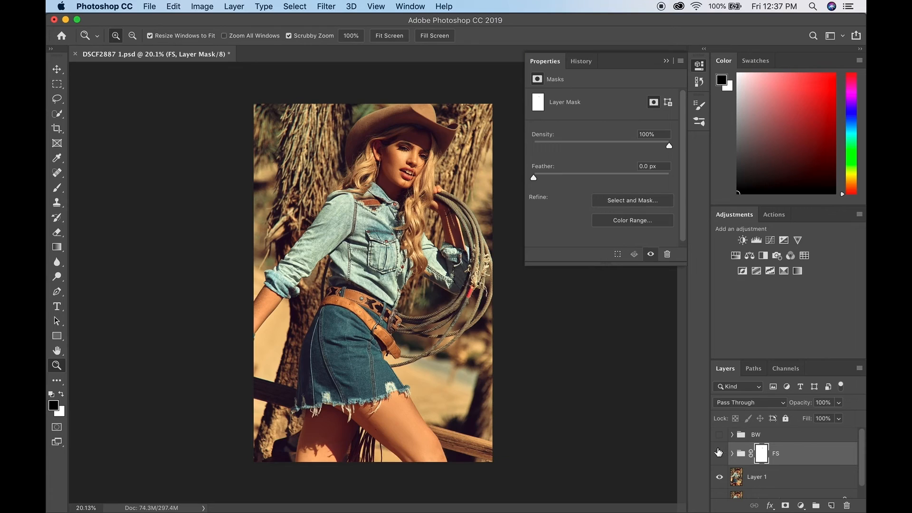
left_click(720, 453)
left_click(721, 453)
Delete the BW group, then stamp all visible layers into a new top layer and duplicate it
left_click(802, 436)
key("Delete")
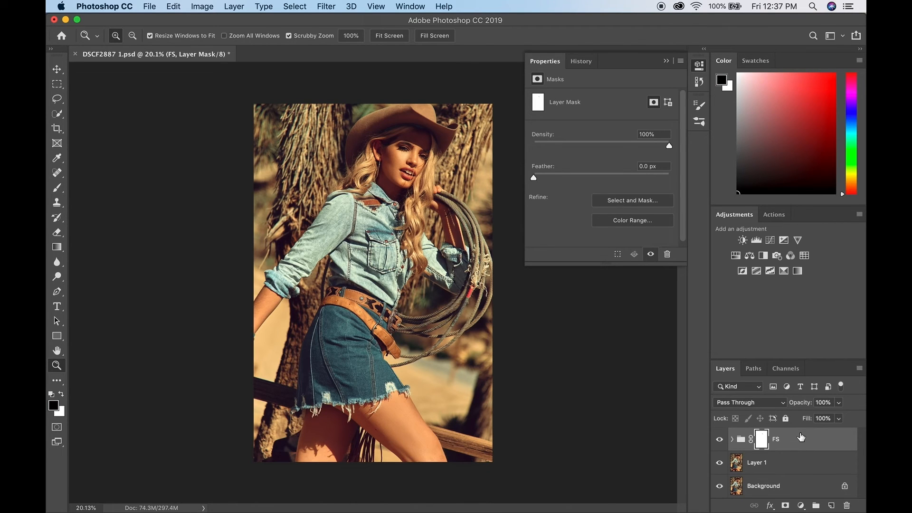
key("super+alt+shift+e")
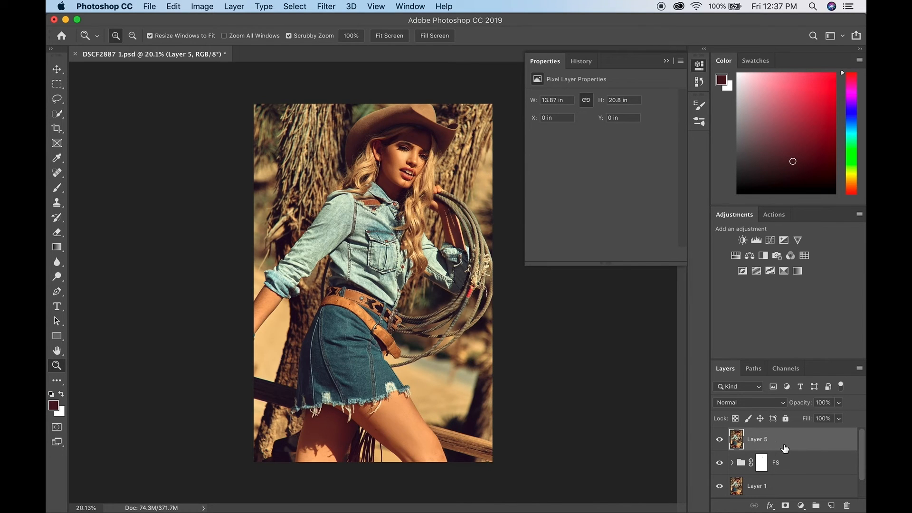
key("super+j")
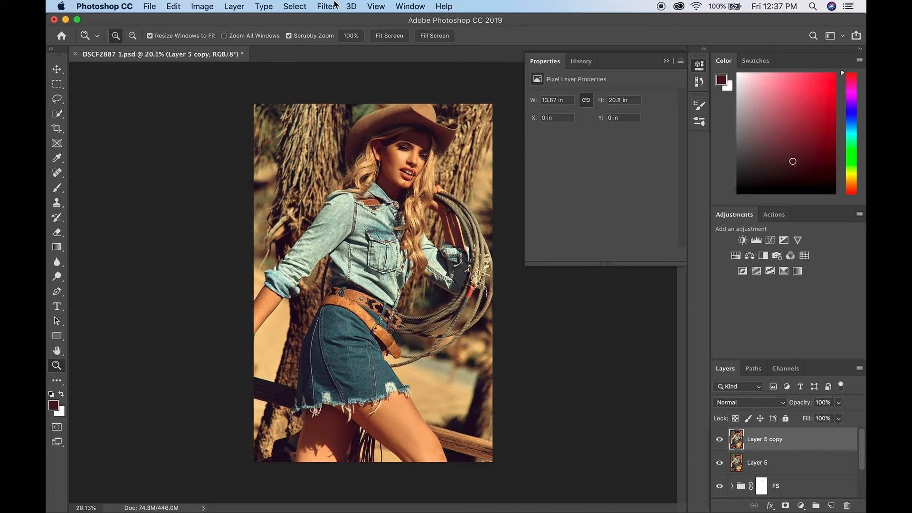
Apply the Film Grain filter to Layer 5 copy with Grain 0, Highlight Area 0 and Intensity 1
left_click(326, 6)
left_click(350, 55)
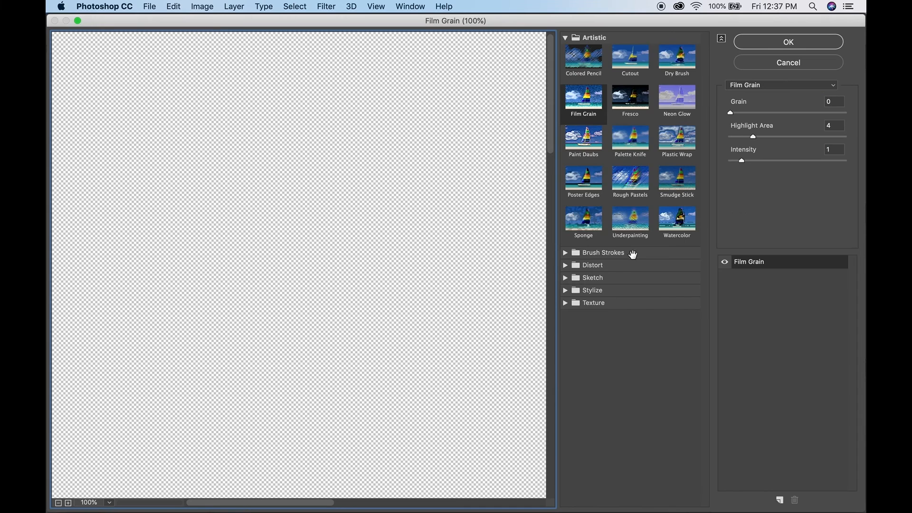
left_click(579, 105)
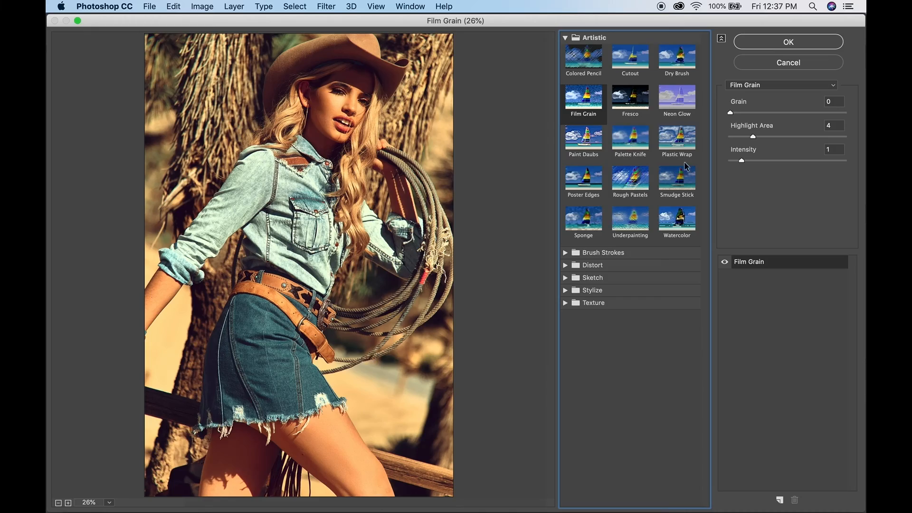
left_click(735, 160)
left_click(735, 137)
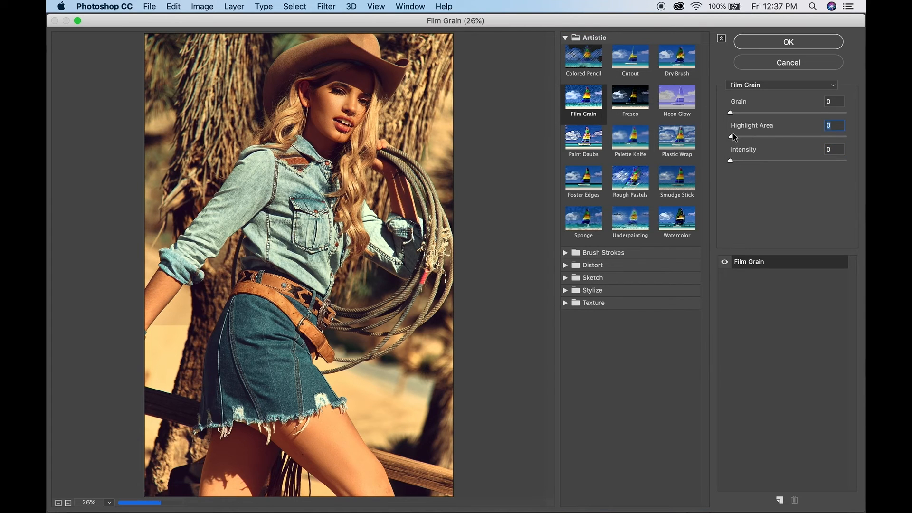
left_click(741, 114)
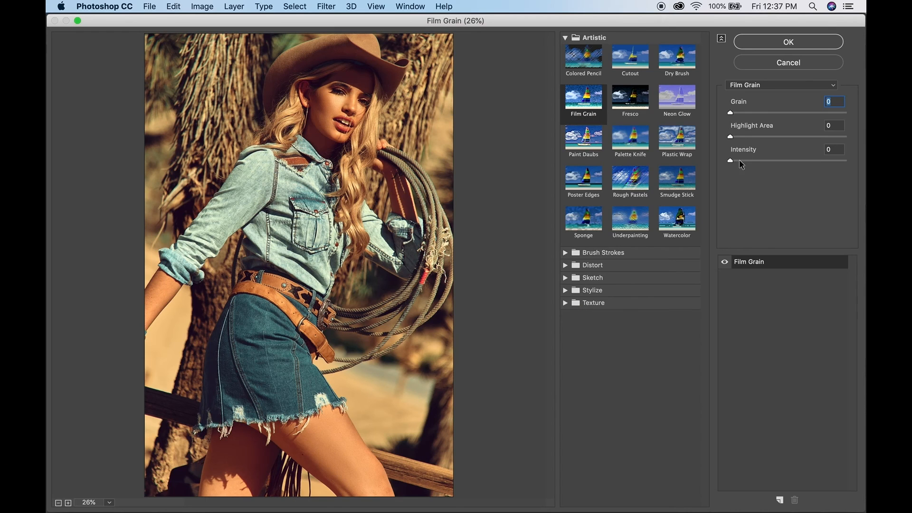
left_click(738, 161)
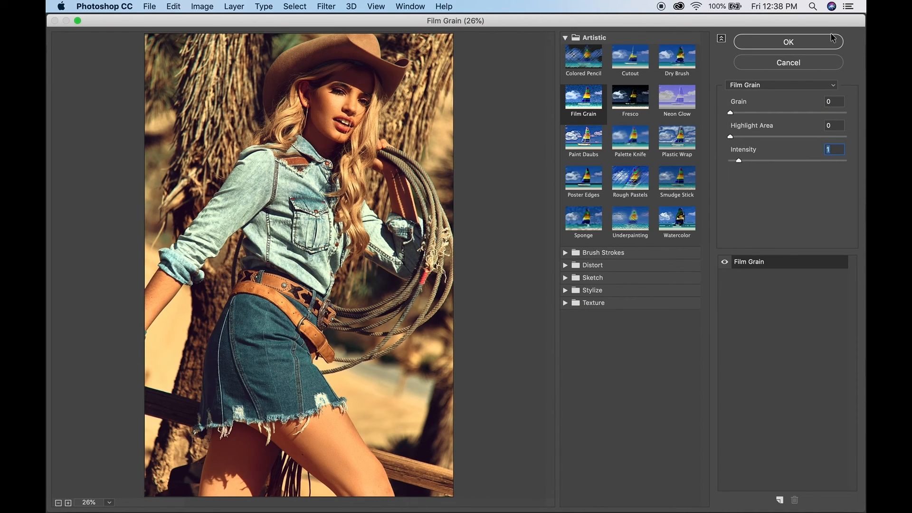
left_click(802, 40)
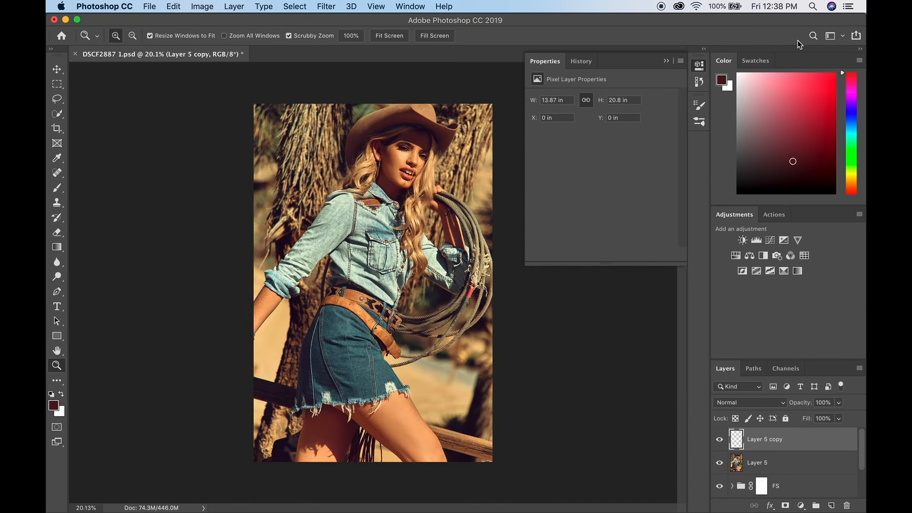
Lower Layer 5 copy's opacity to 43%, compare the image with and without it, and save the document
left_click_drag(807, 403, 540, 445)
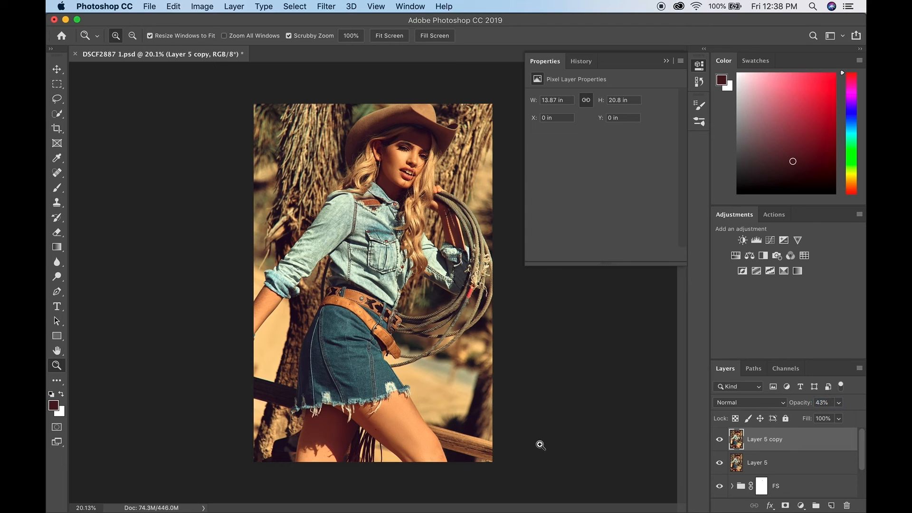
left_click(720, 440)
left_click(720, 440)
key("super+s")
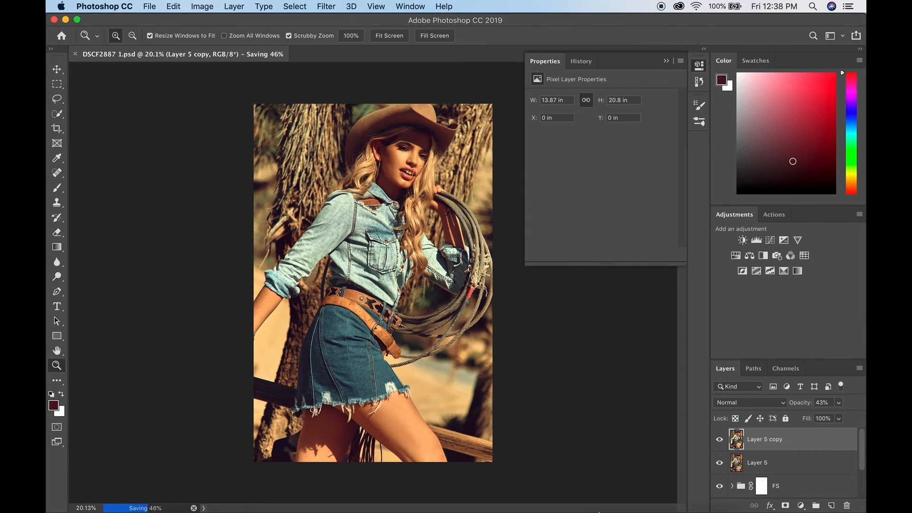
Switch to Capture One 11 and select the retouched image DSCF2887 1.psd
mouse_move(580, 509)
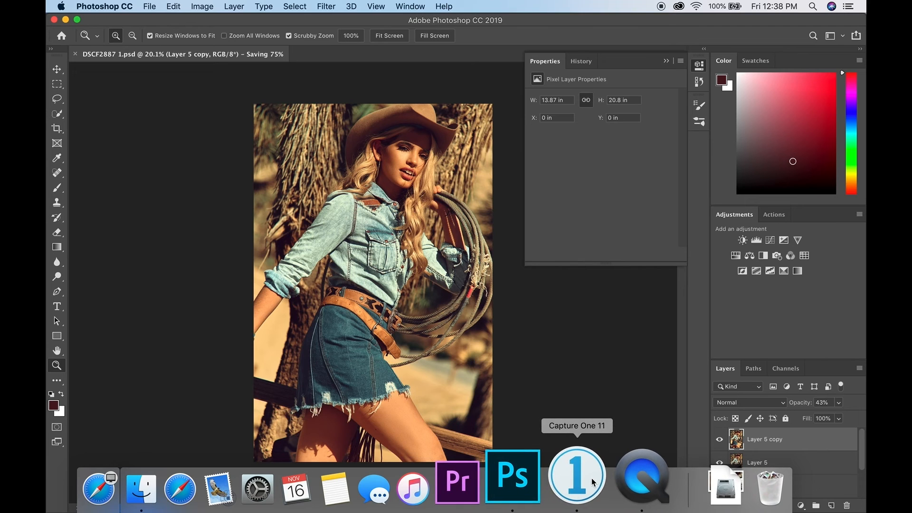
left_click(591, 482)
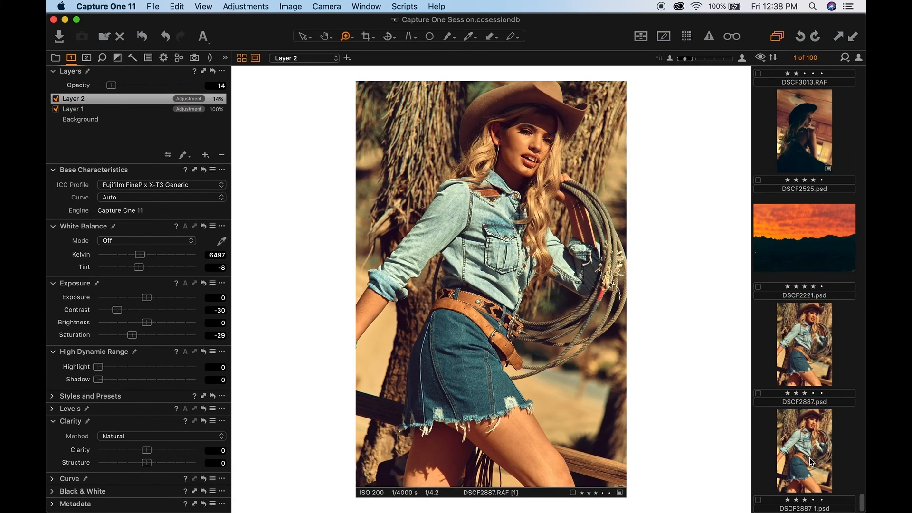
left_click(812, 462, "super")
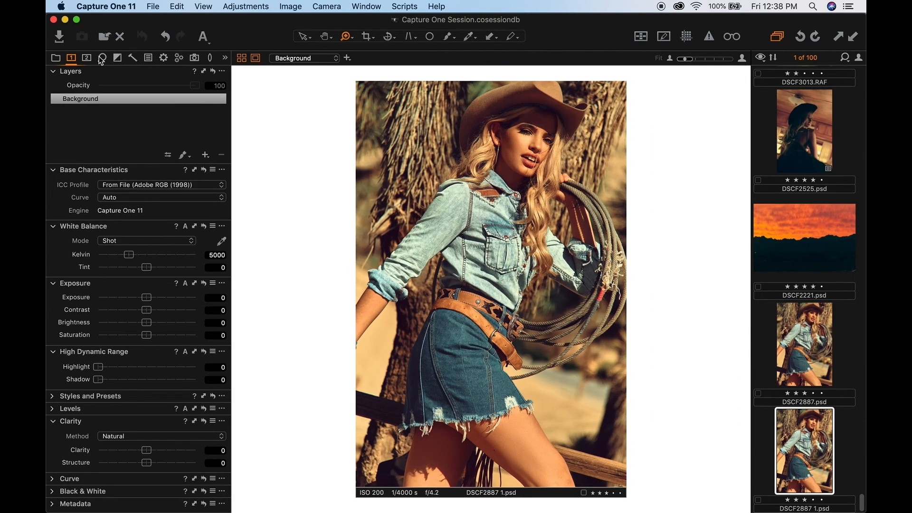
Apply the Distinct film grain preset to DSCF2887 1.psd
left_click(101, 58)
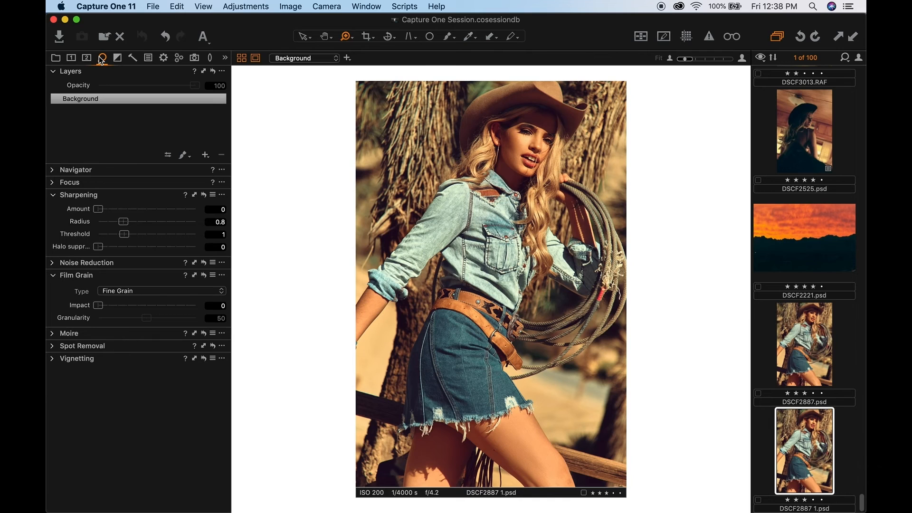
left_click(212, 277)
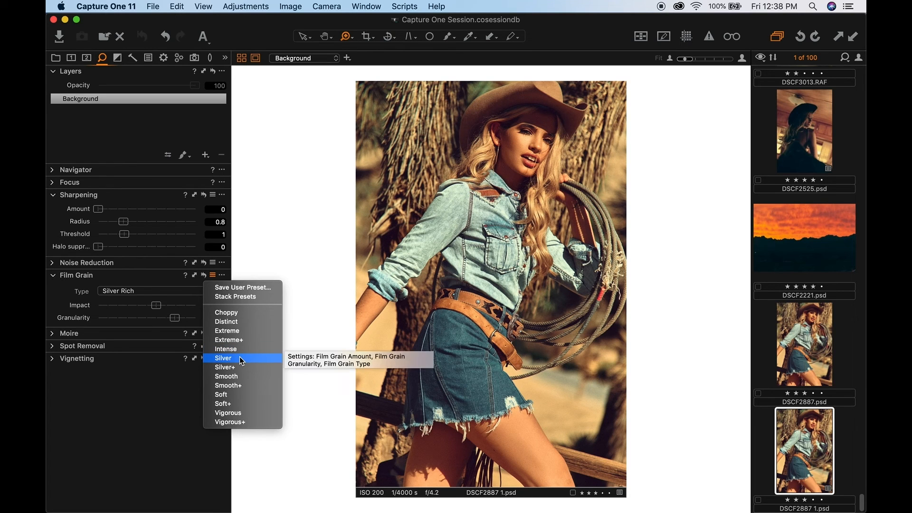
left_click(241, 322)
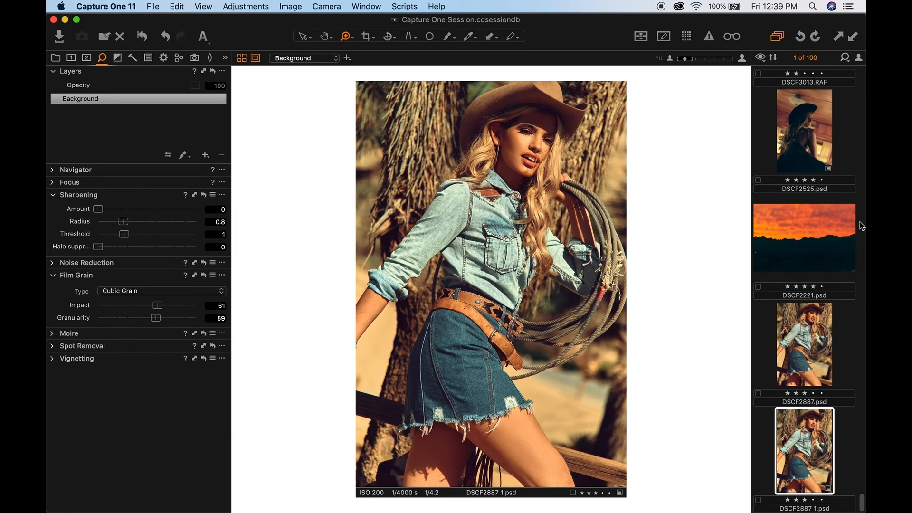